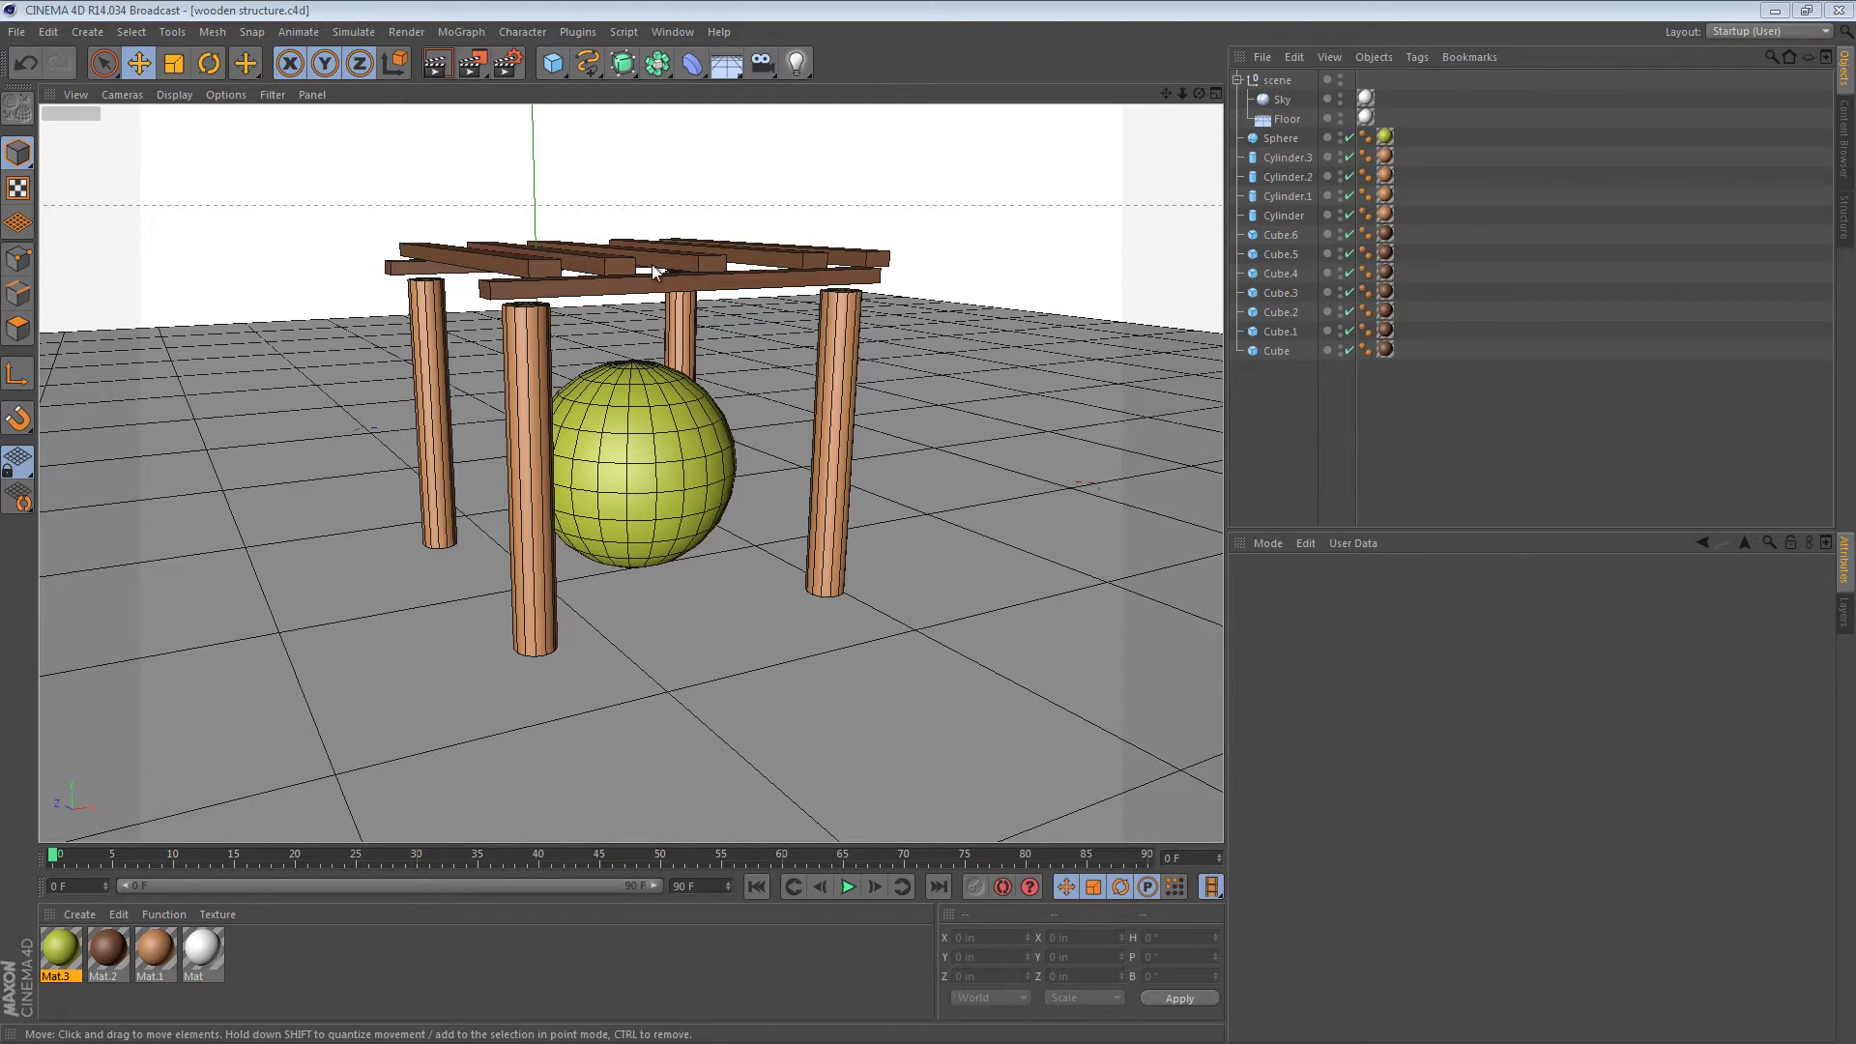
Step: Select roof slat Cube.5 from above and nudge it slightly sideways along the roof
mouse_move(653, 270)
alt+mouse_down()
mouse_move(696, 283)
mouse_move(731, 420)
mouse_move(726, 497)
mouse_move(694, 305)
mouse_move(476, 228)
mouse_move(314, 224)
mouse_move(757, 258)
mouse_move(832, 368)
mouse_move(776, 396)
mouse_move(700, 334)
mouse_move(672, 268)
mouse_move(714, 272)
mouse_move(697, 320)
alt+mouse_up()
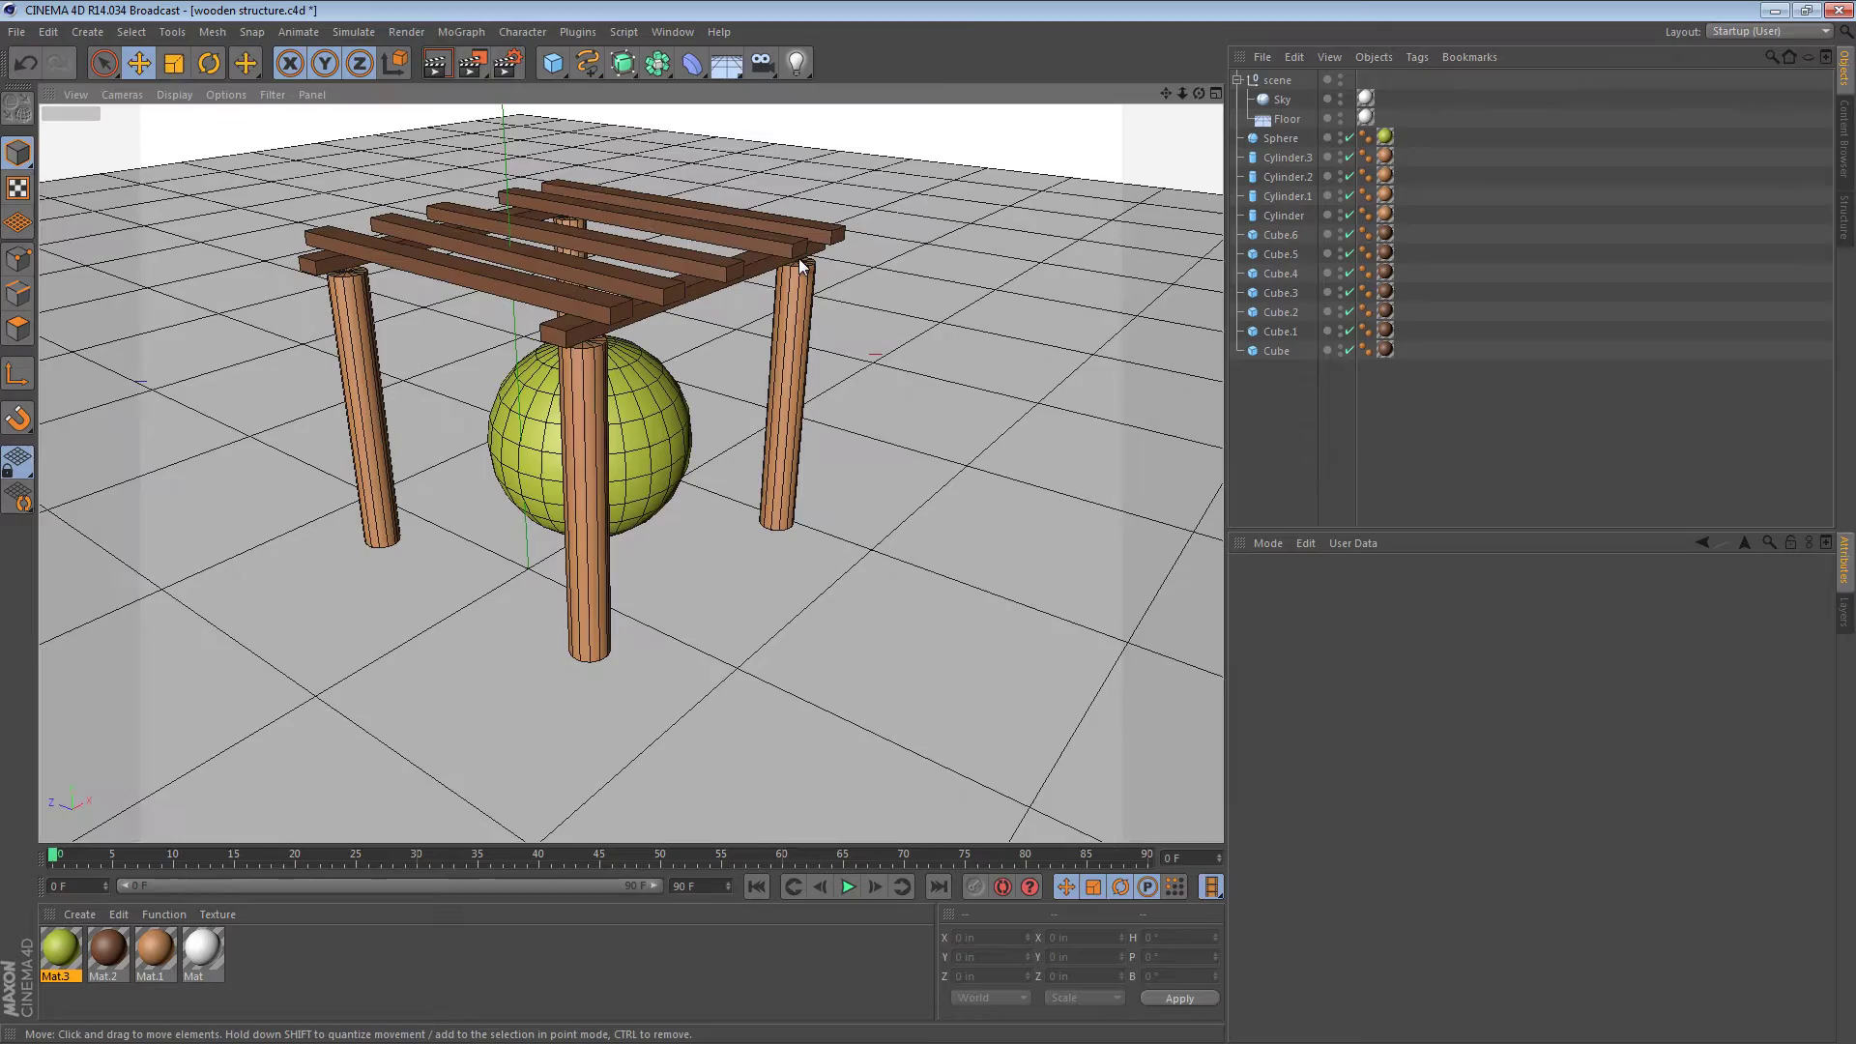
scroll(606, 198, up, 2)
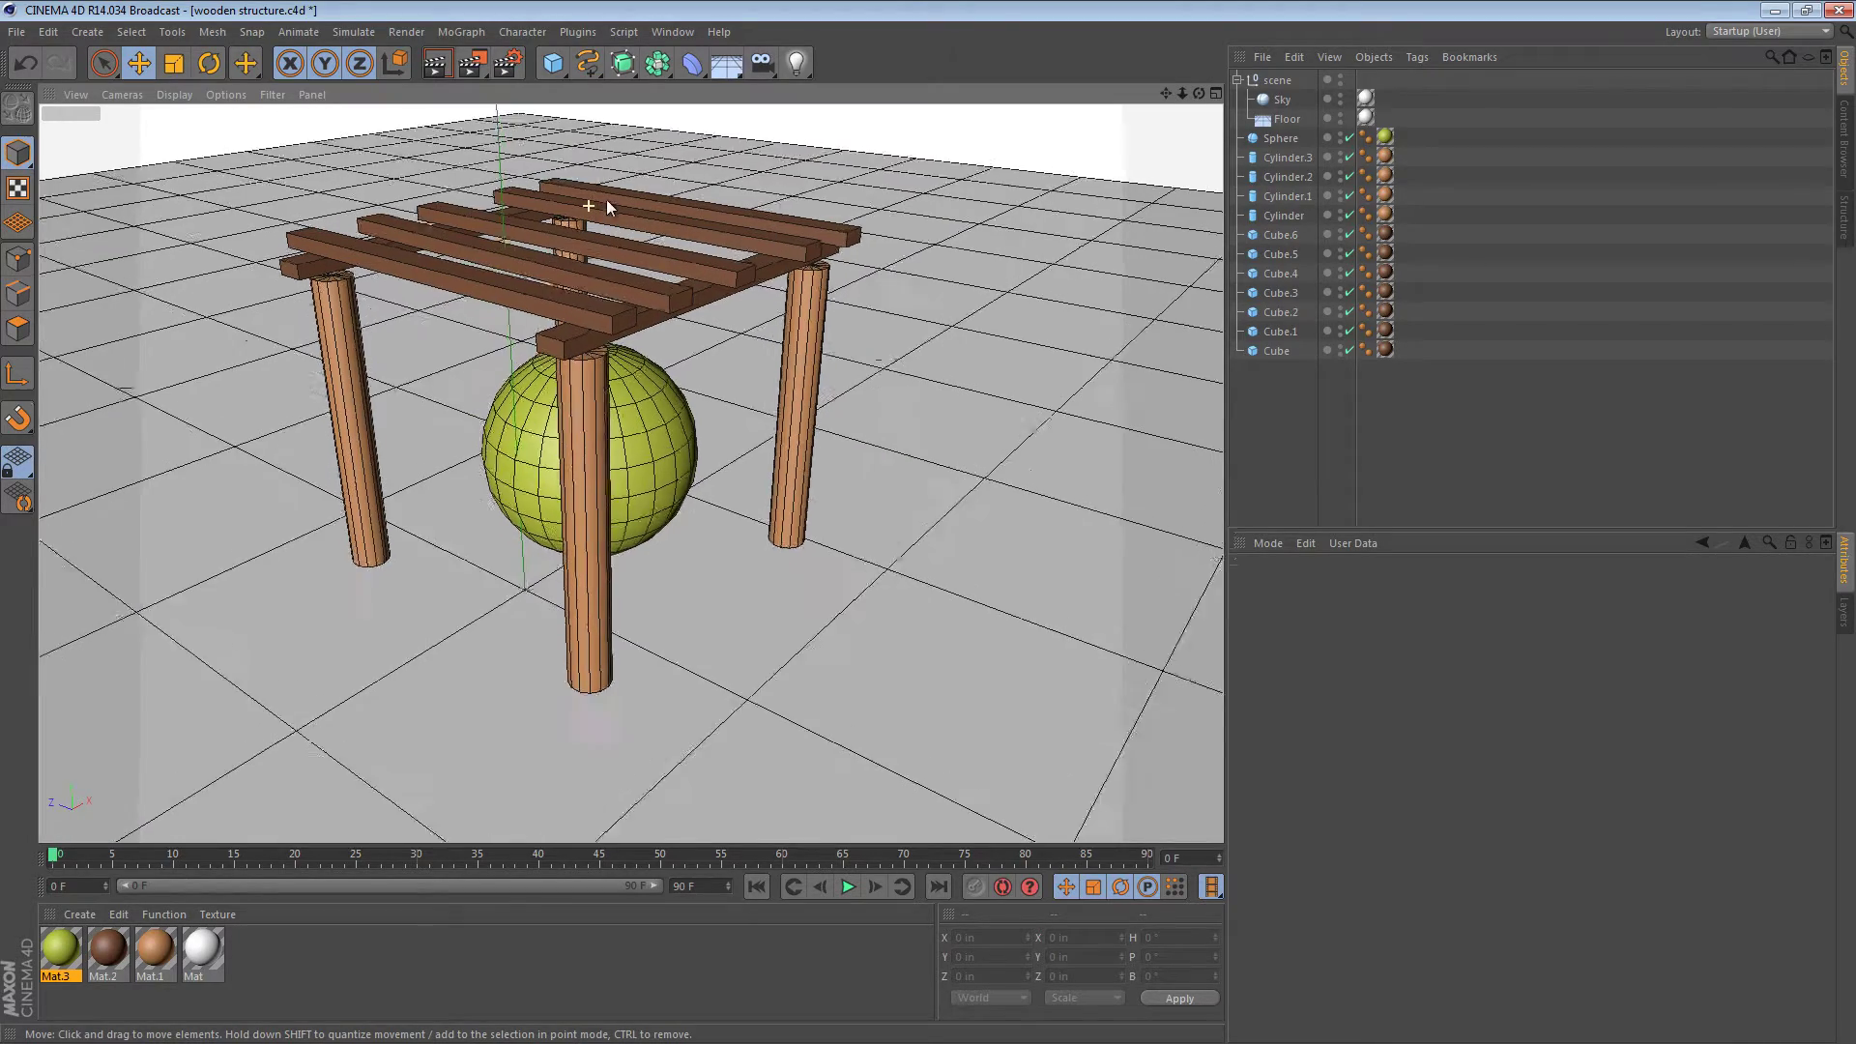
scroll(620, 198, up, 2)
mouse_move(627, 196)
alt+mouse_down()
mouse_move(680, 199)
mouse_move(709, 505)
mouse_move(651, 366)
mouse_move(606, 368)
alt+mouse_up()
click(637, 318)
key(r)
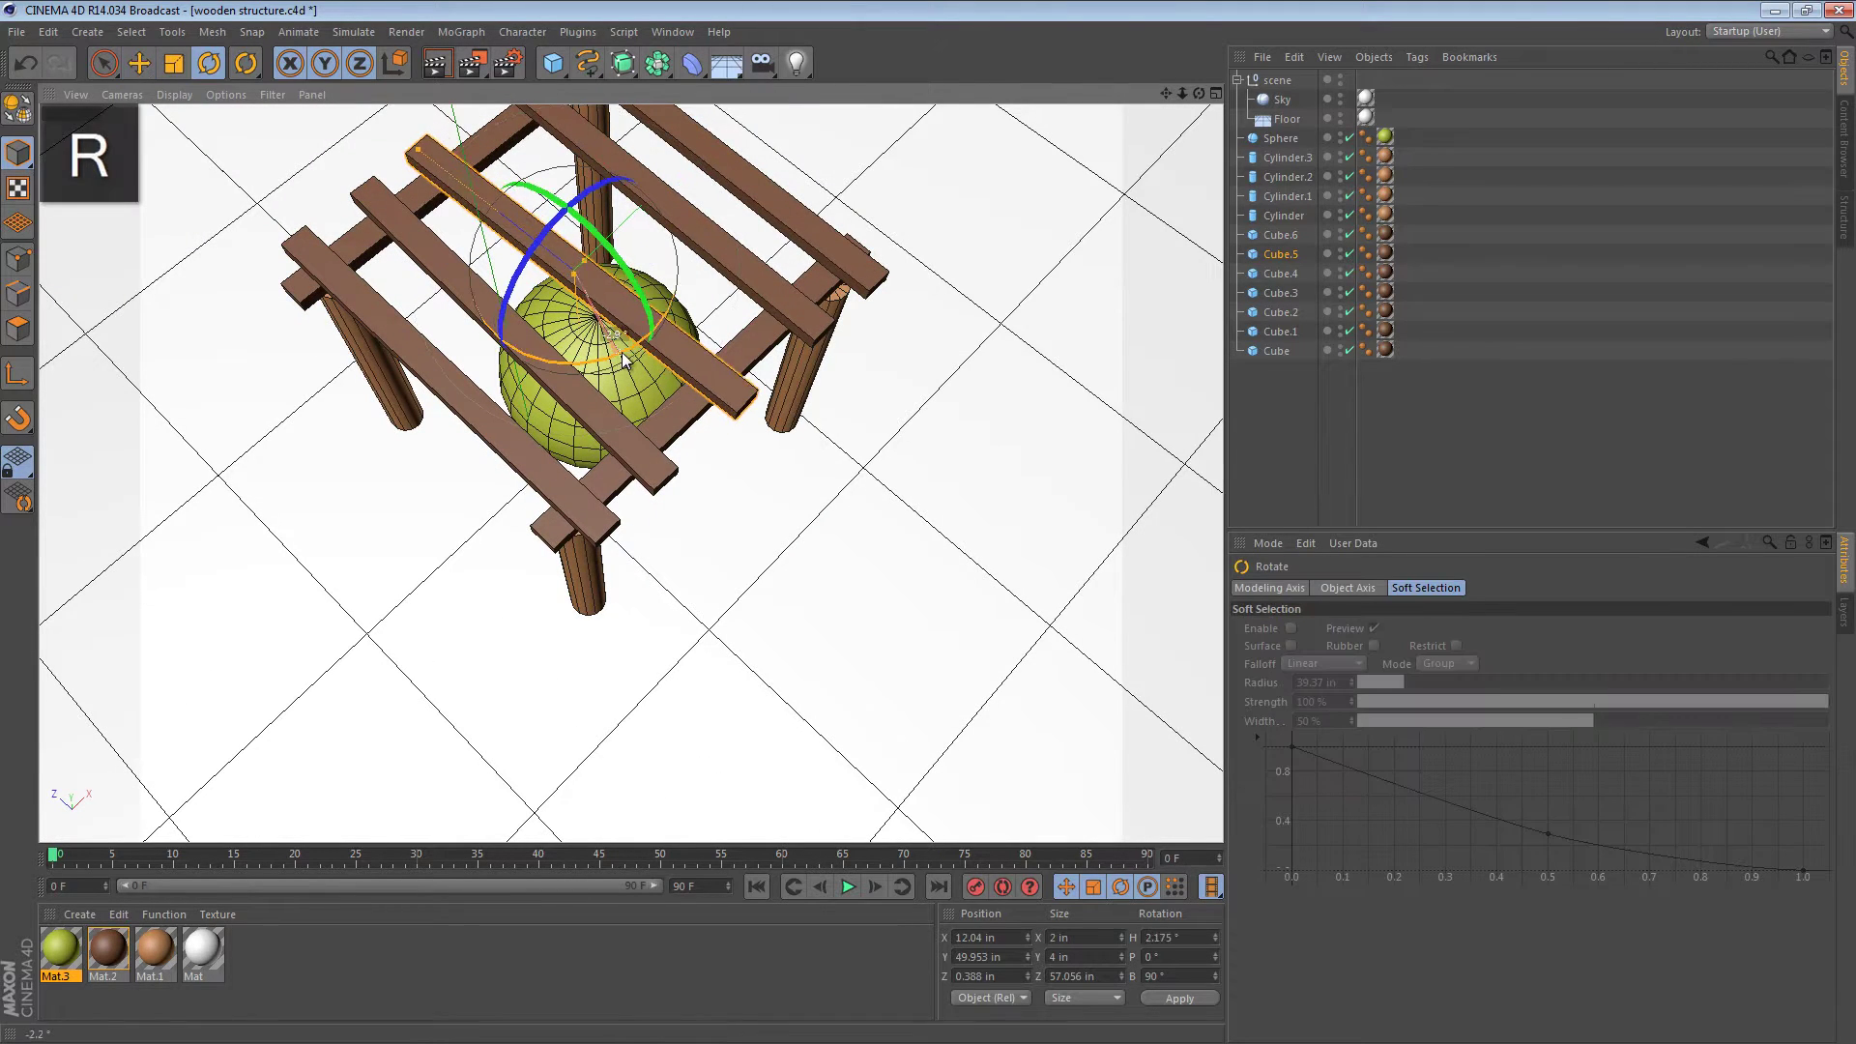
key(e)
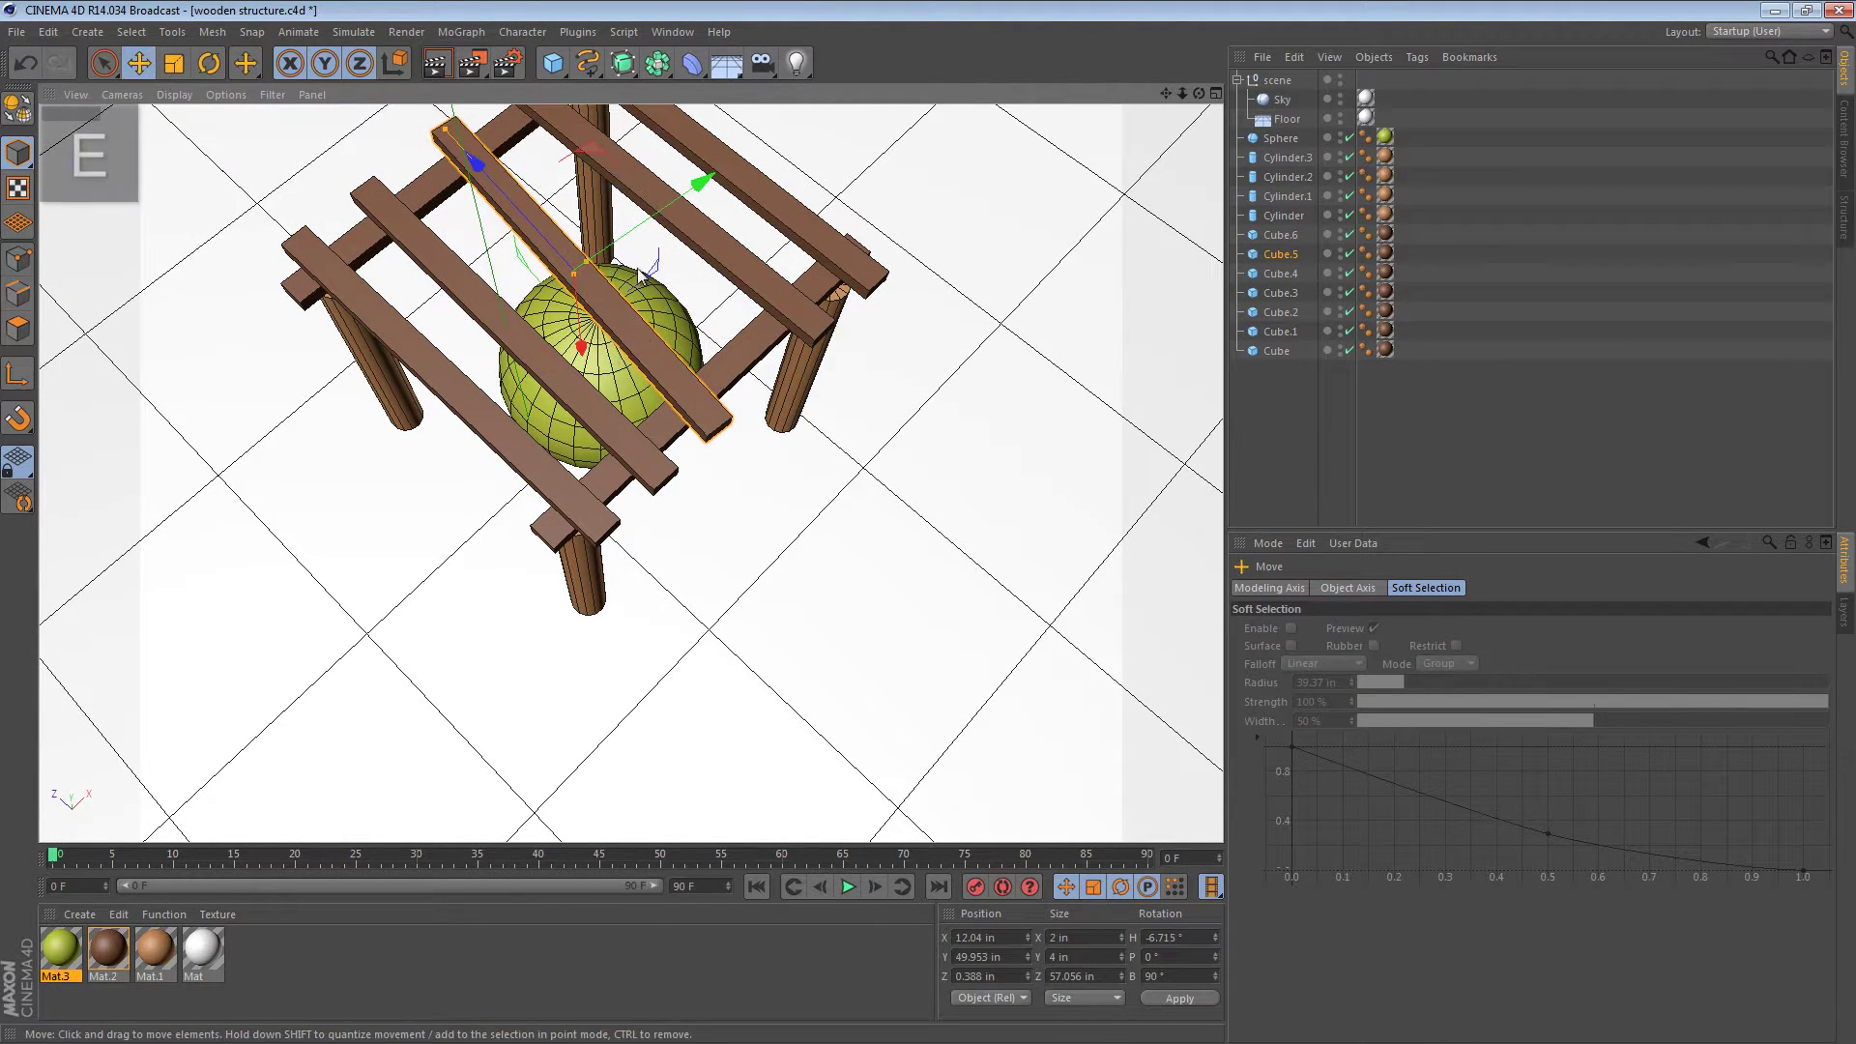
drag(698, 184, 707, 179)
Step: Select the Floor and orbit to a lower, more frontal view of the pergola
click(742, 470)
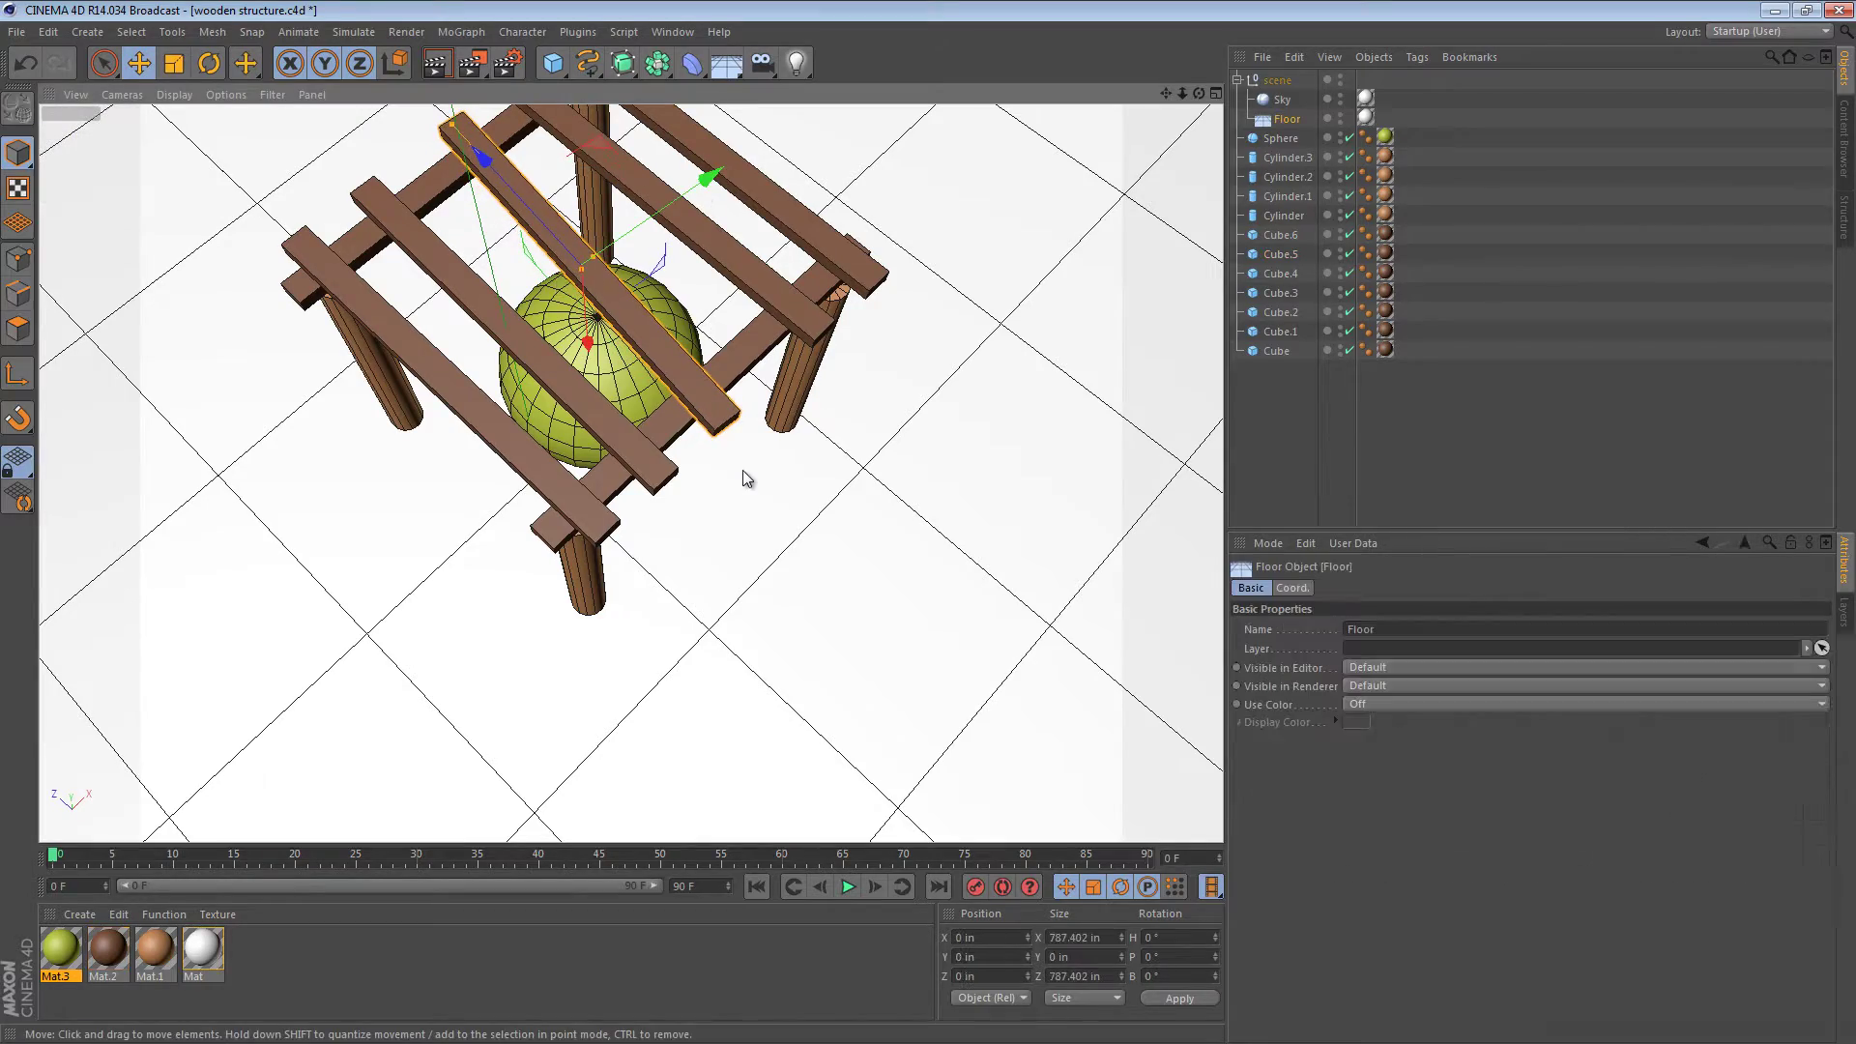
mouse_move(676, 496)
alt+mouse_down()
mouse_move(703, 258)
mouse_move(710, 276)
alt+mouse_up()
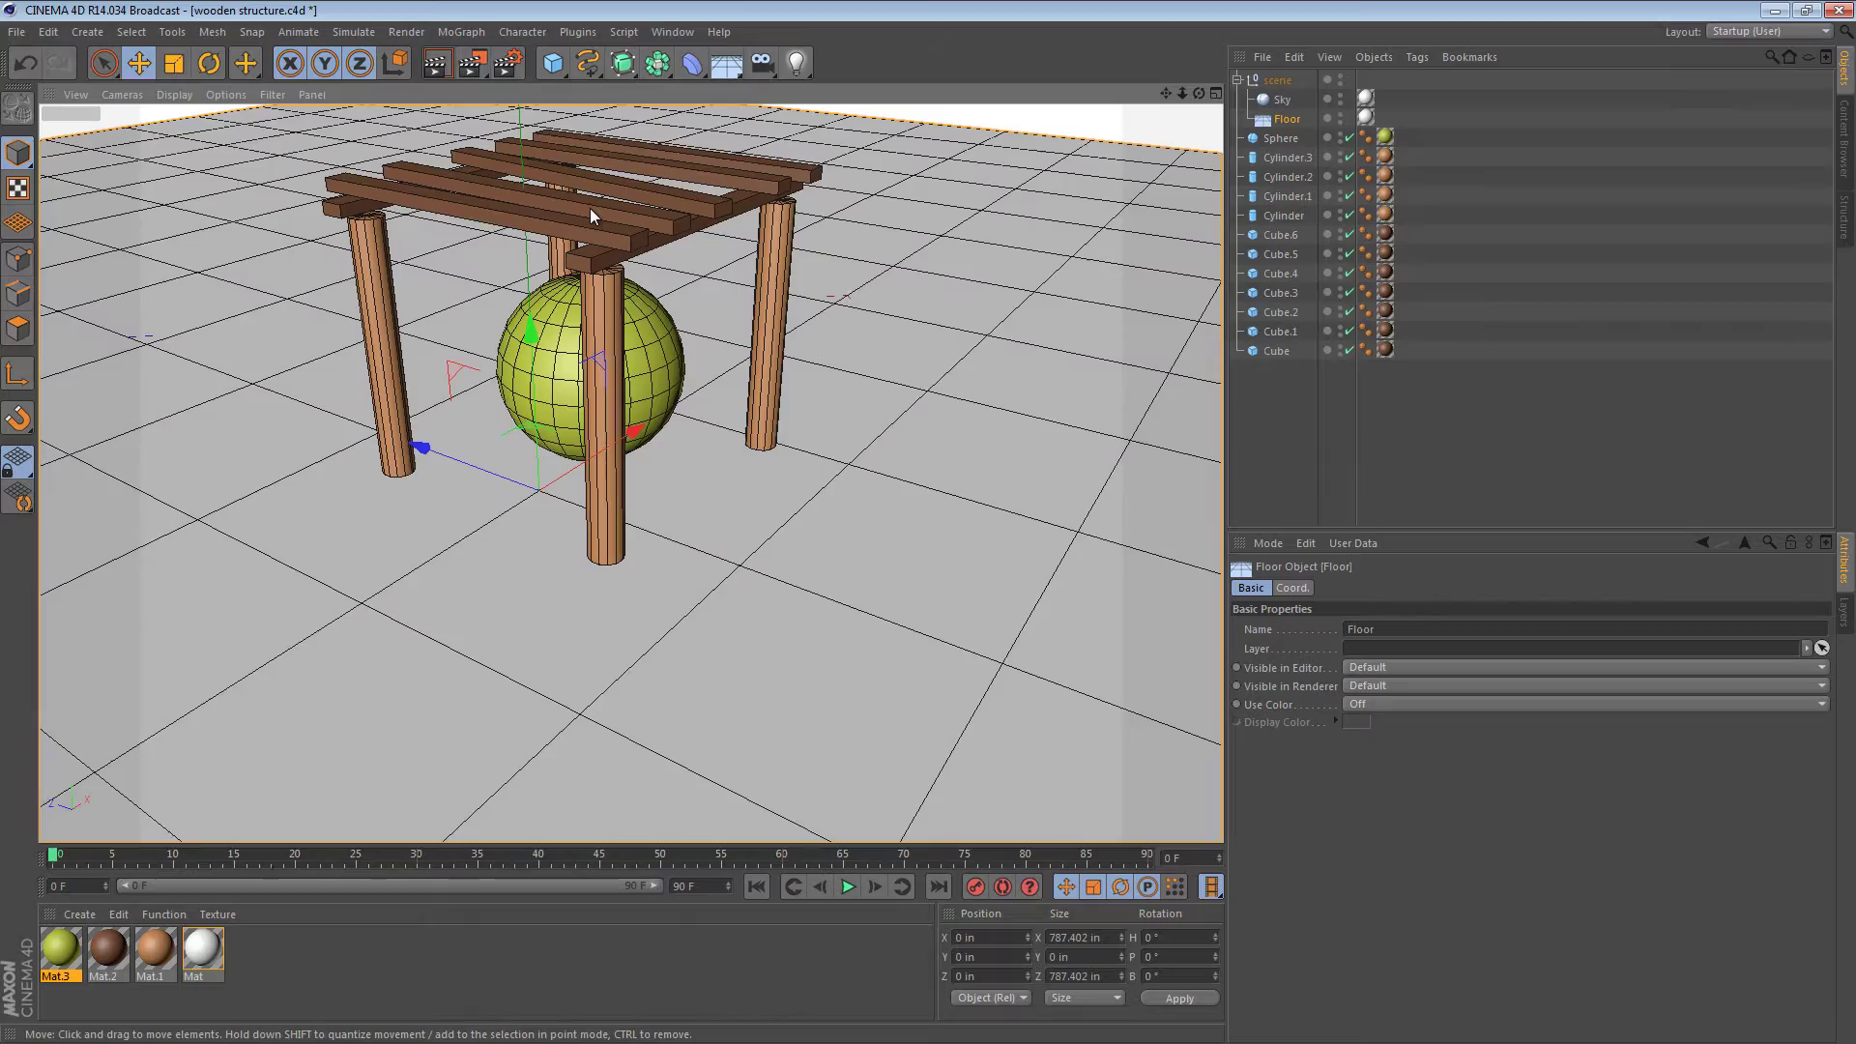
alt+drag(591, 208, 627, 259)
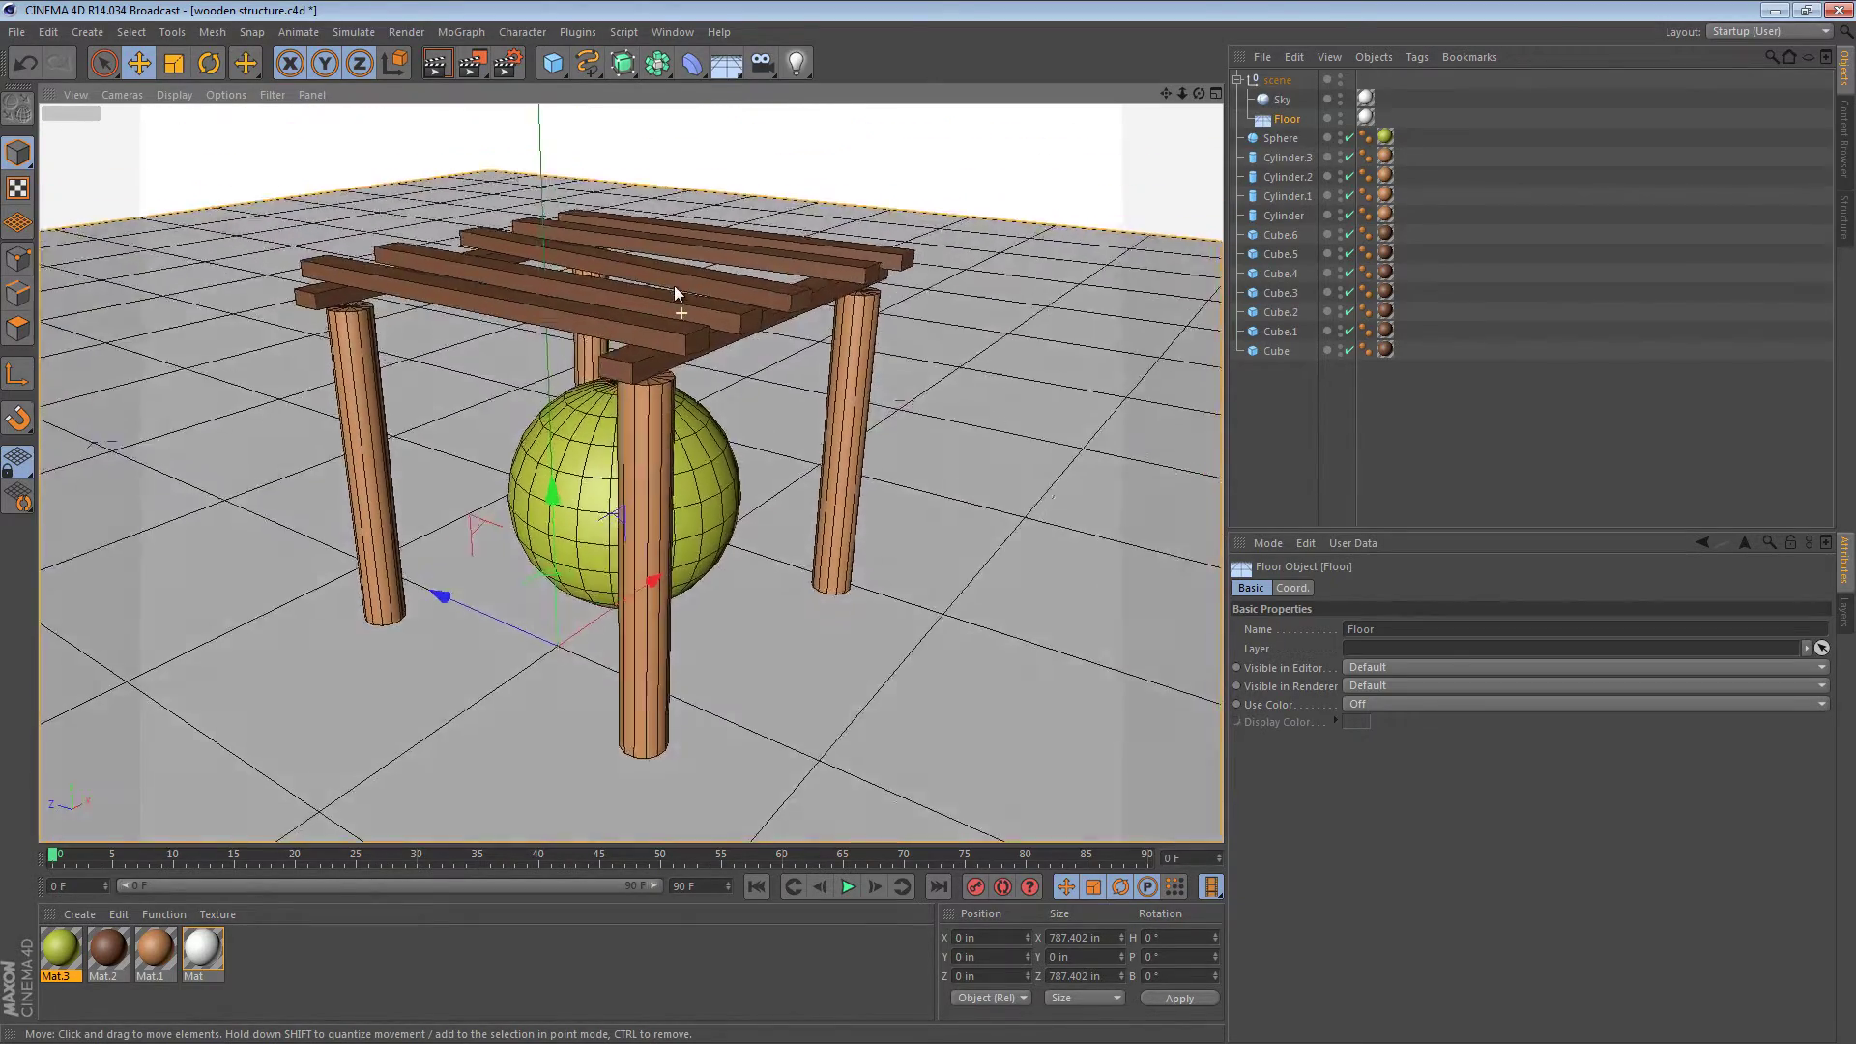
mouse_move(628, 260)
alt+mouse_down()
mouse_move(661, 307)
mouse_move(698, 285)
alt+mouse_up()
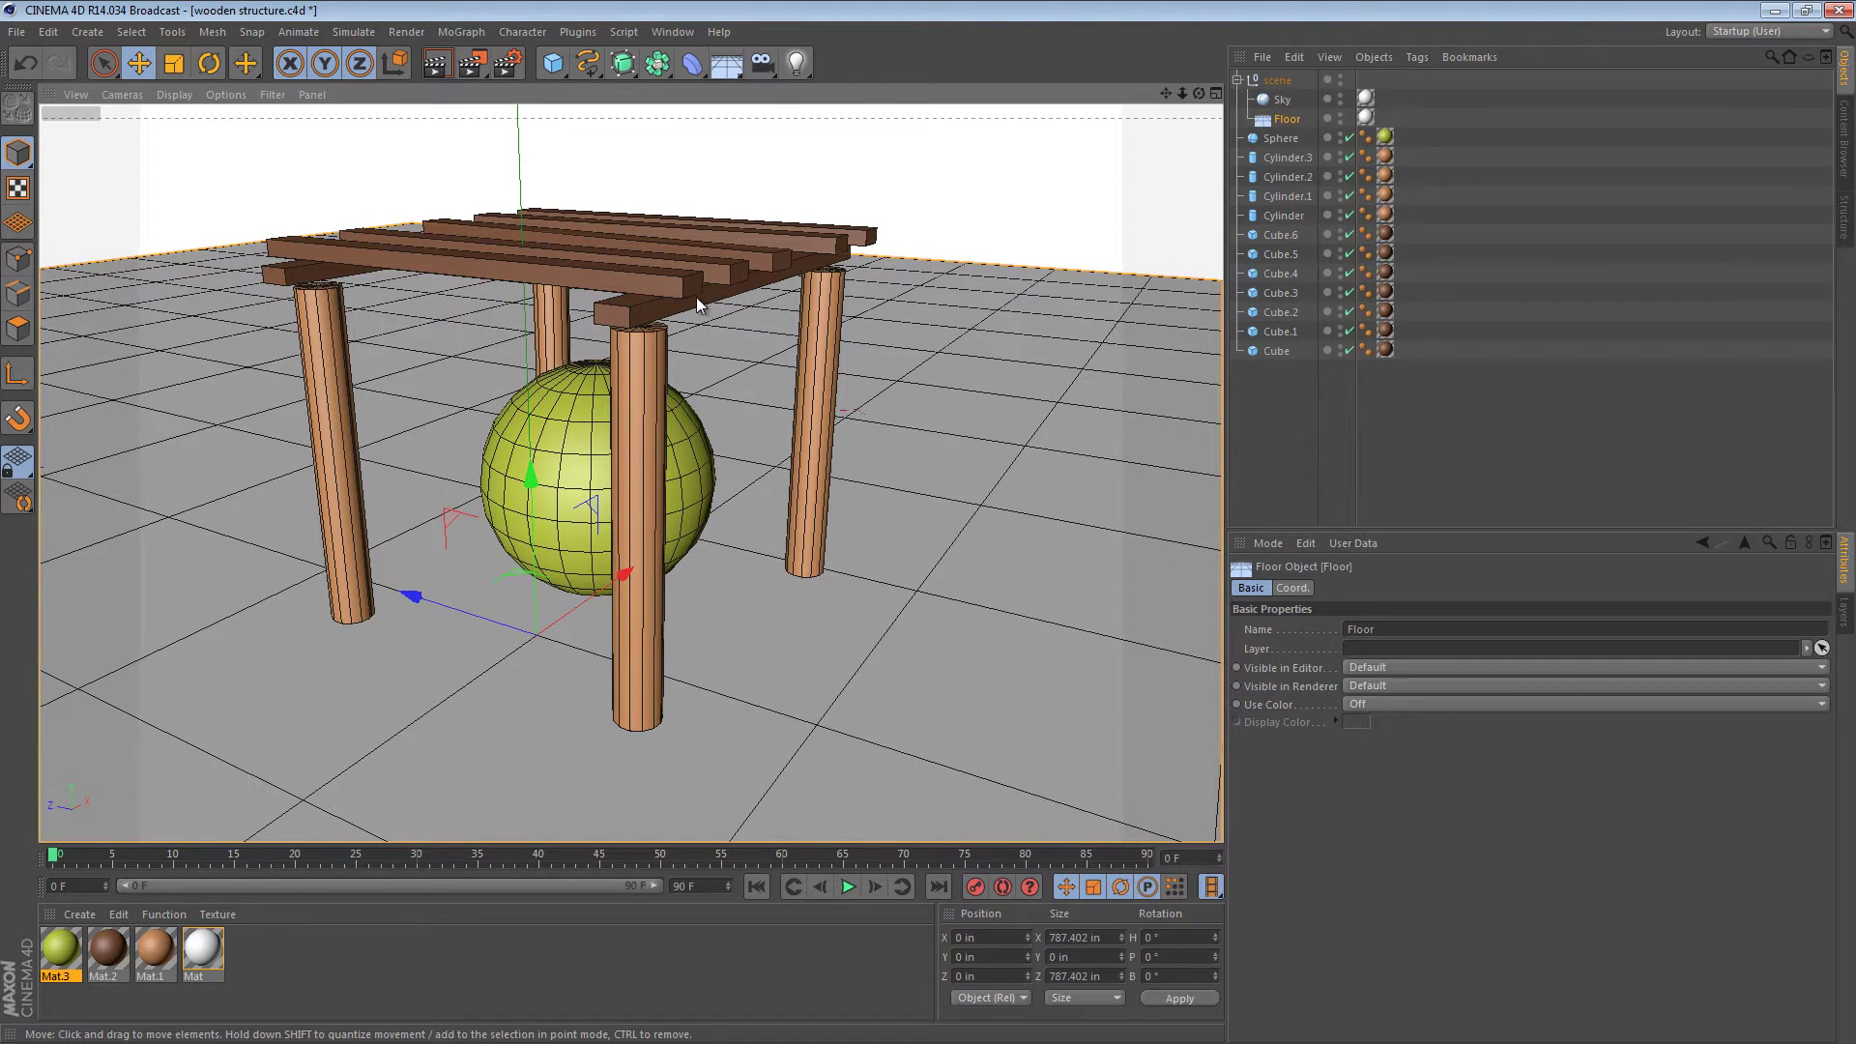
click(1282, 215)
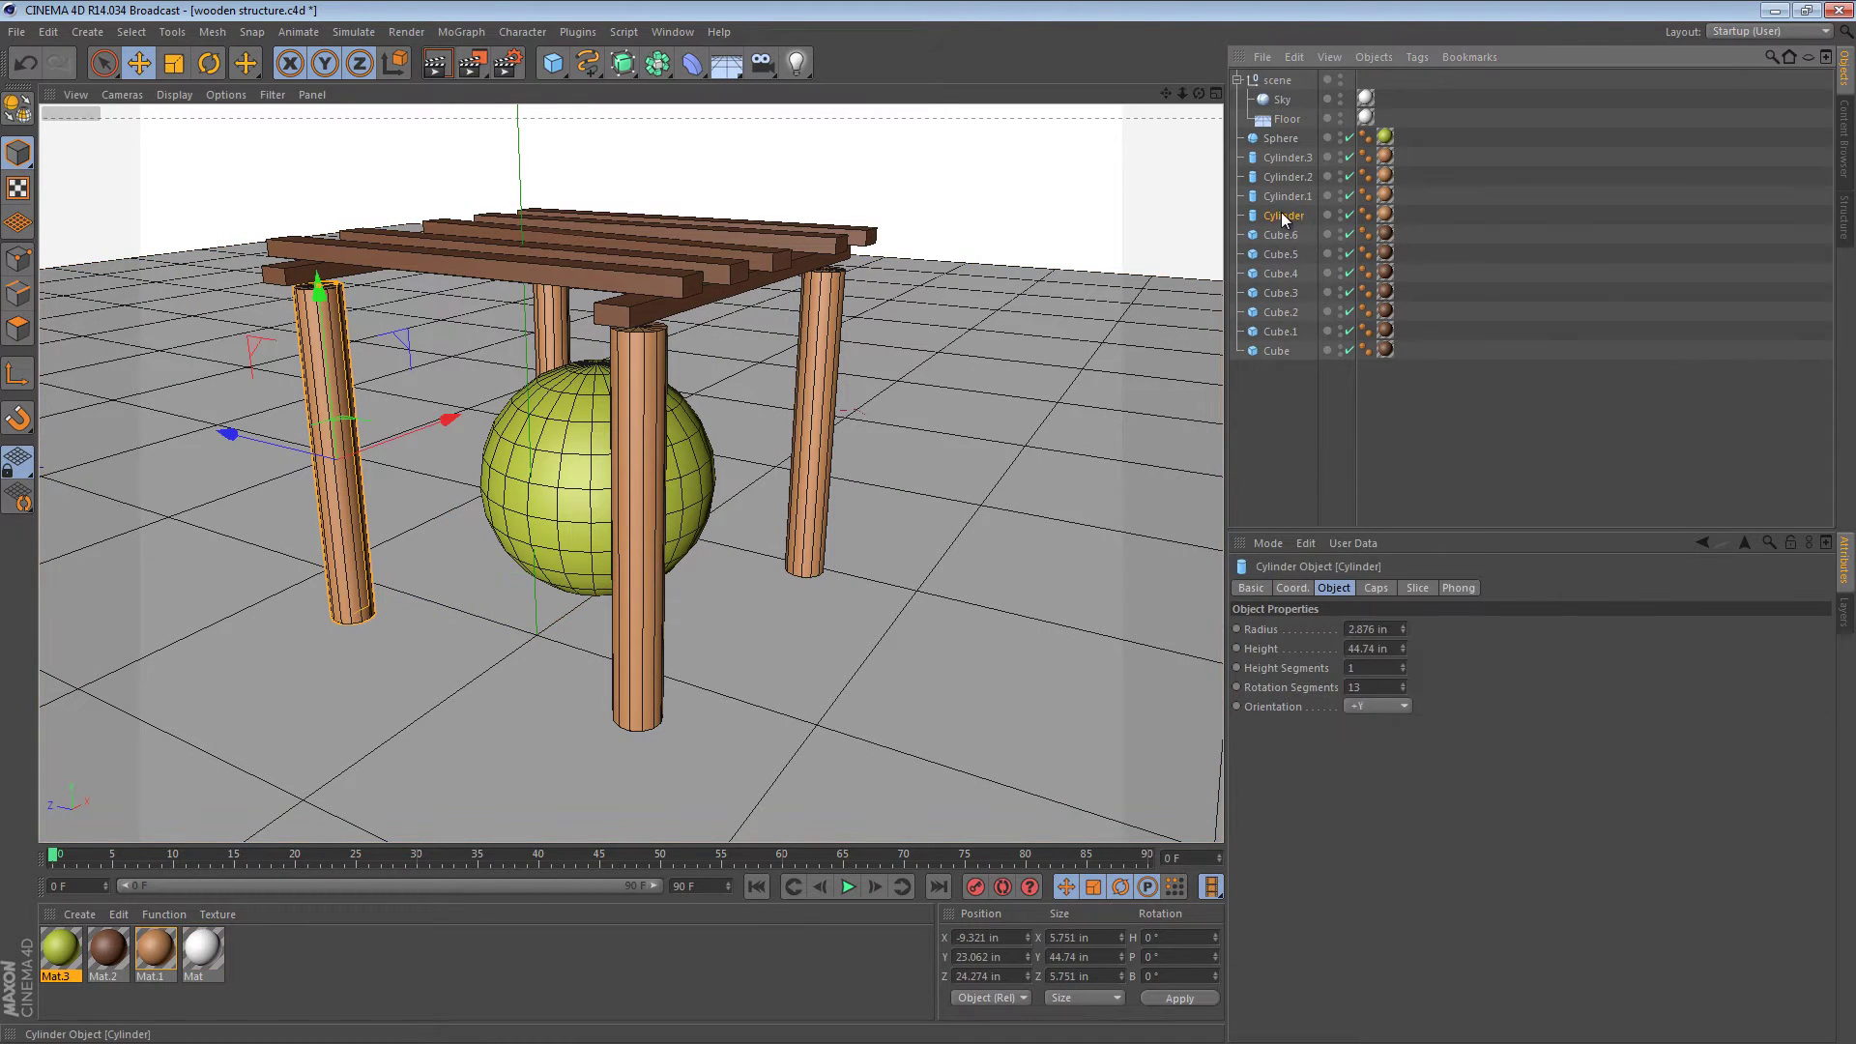
right_click(1275, 211)
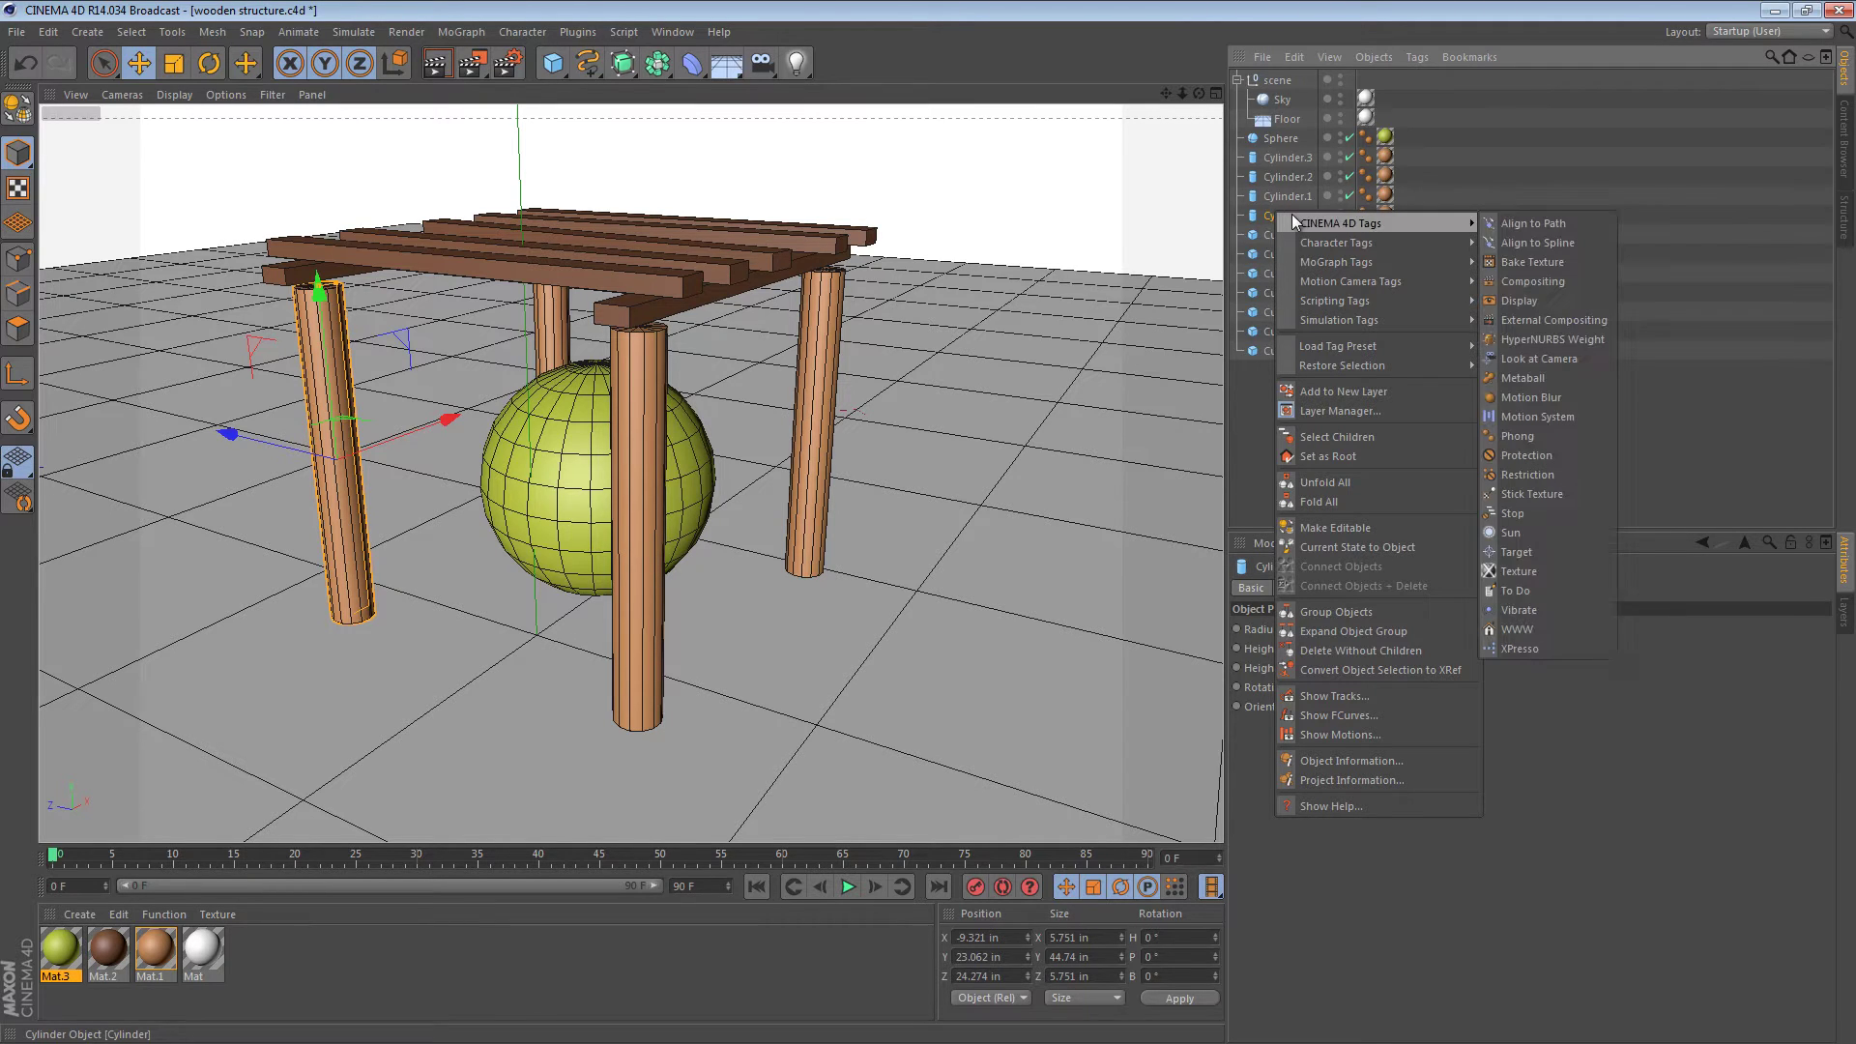
mouse_move(1341, 319)
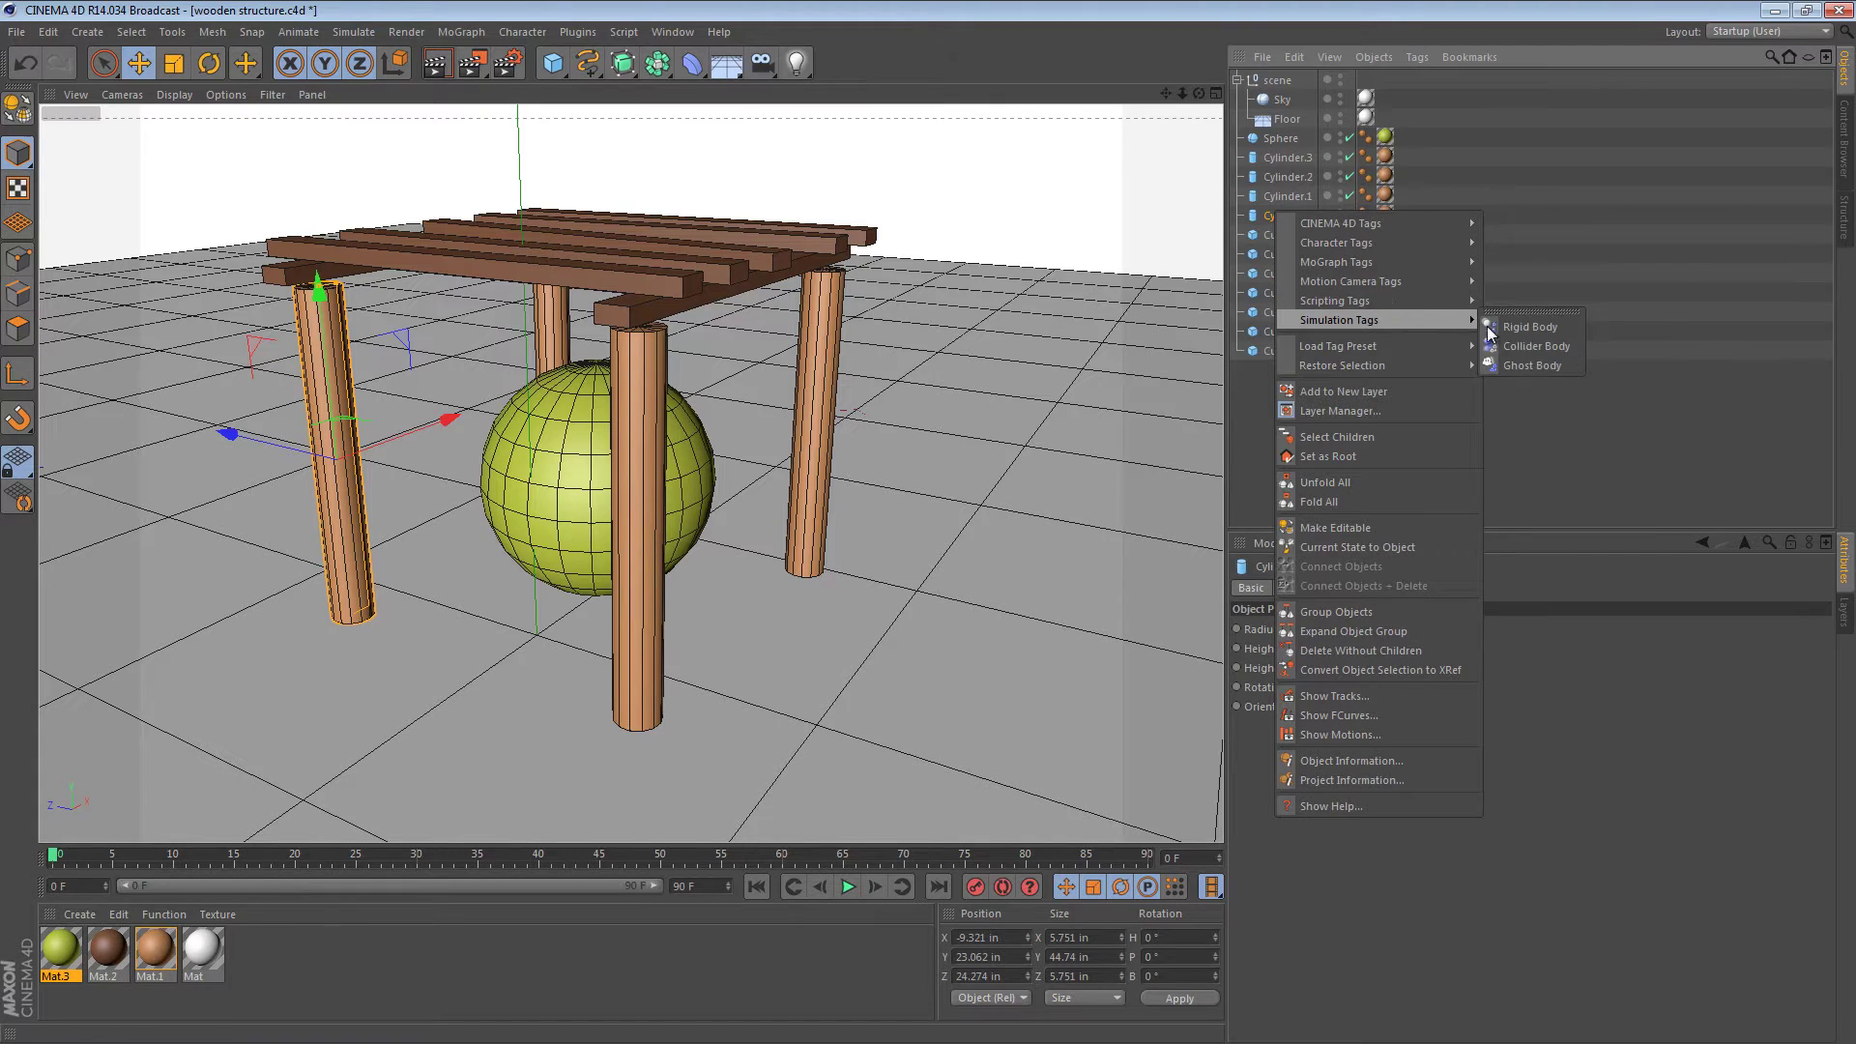
click(1520, 329)
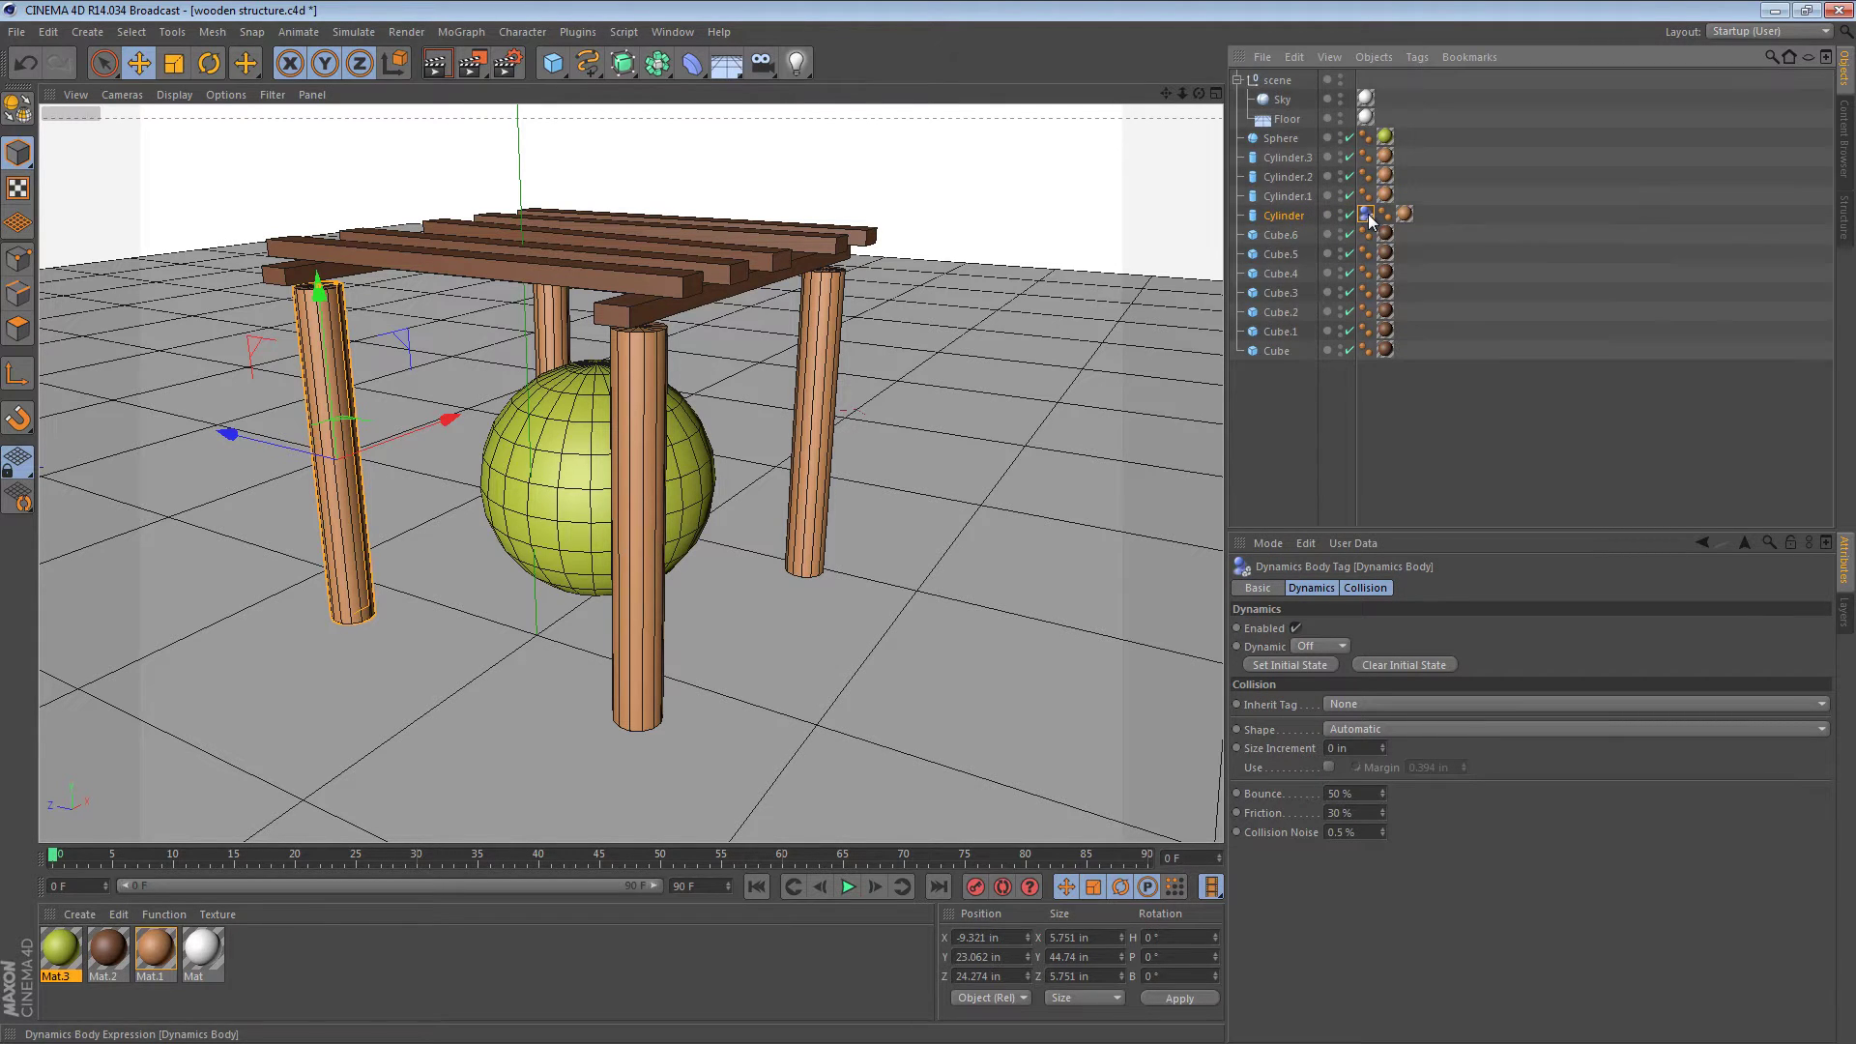
key(Delete)
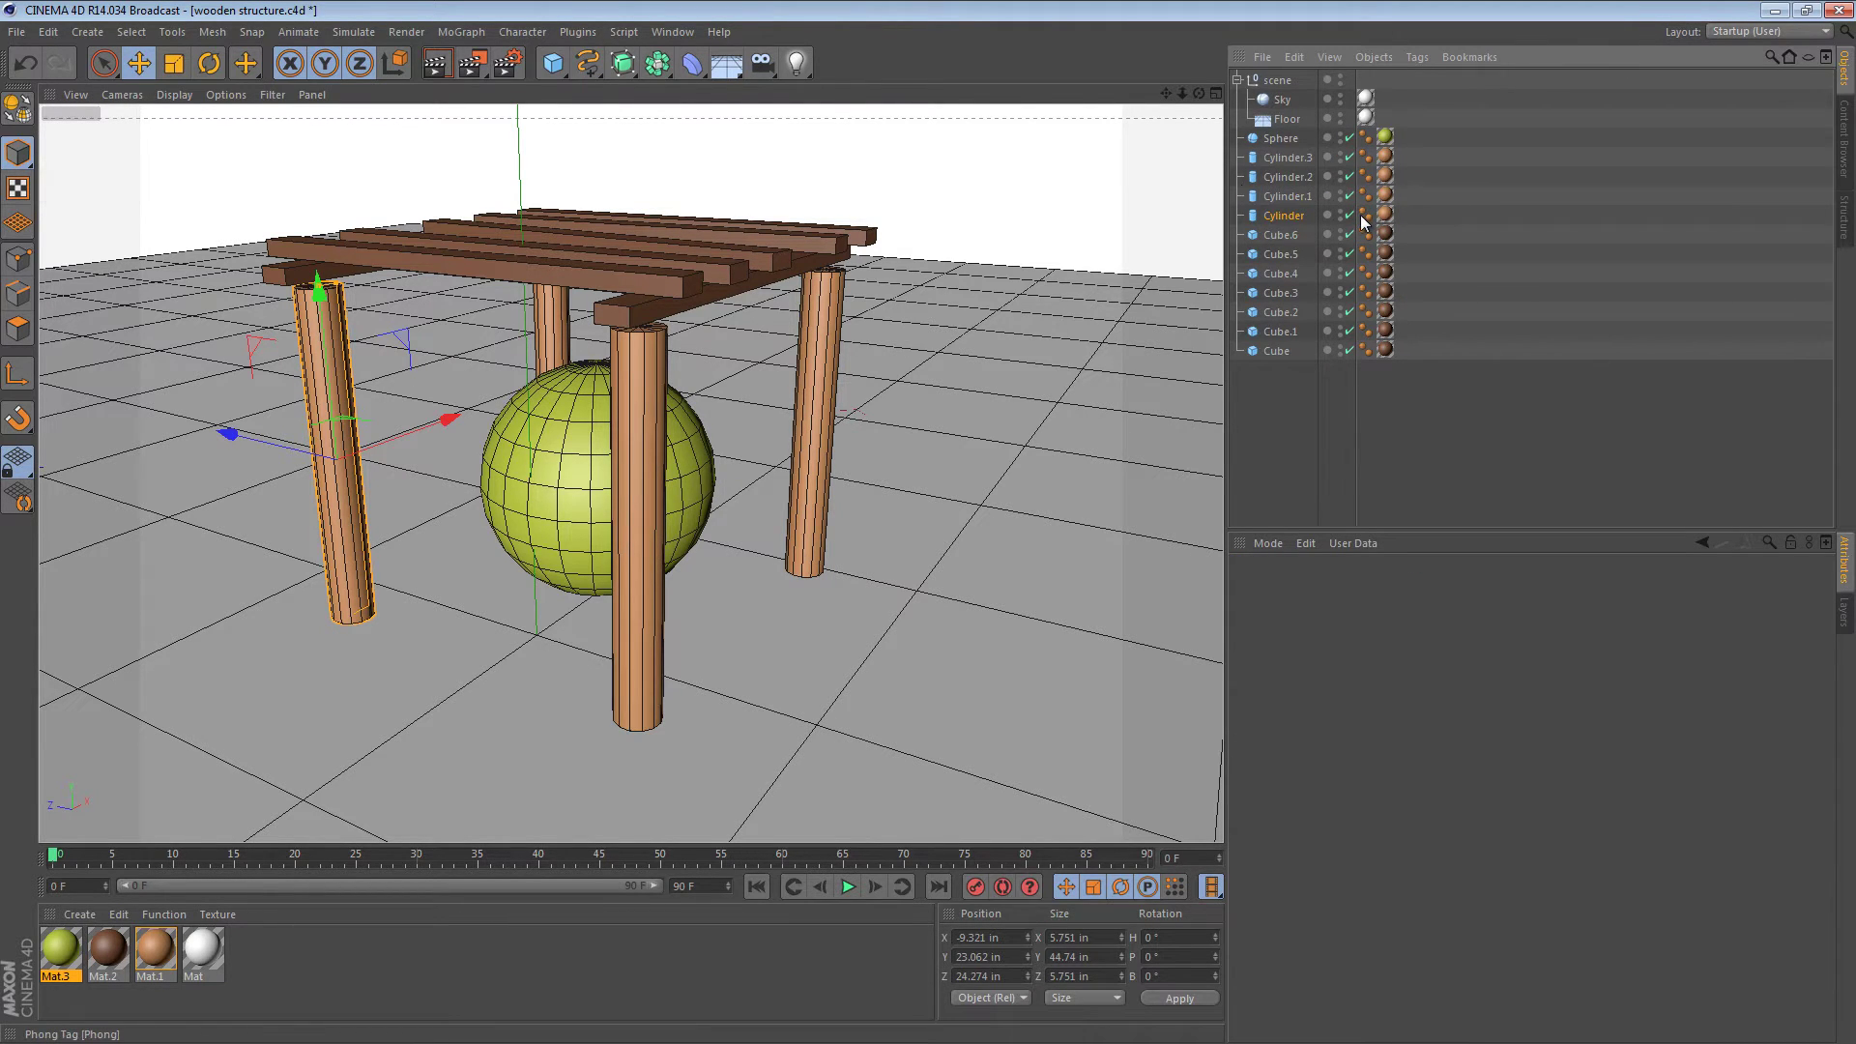
click(1457, 380)
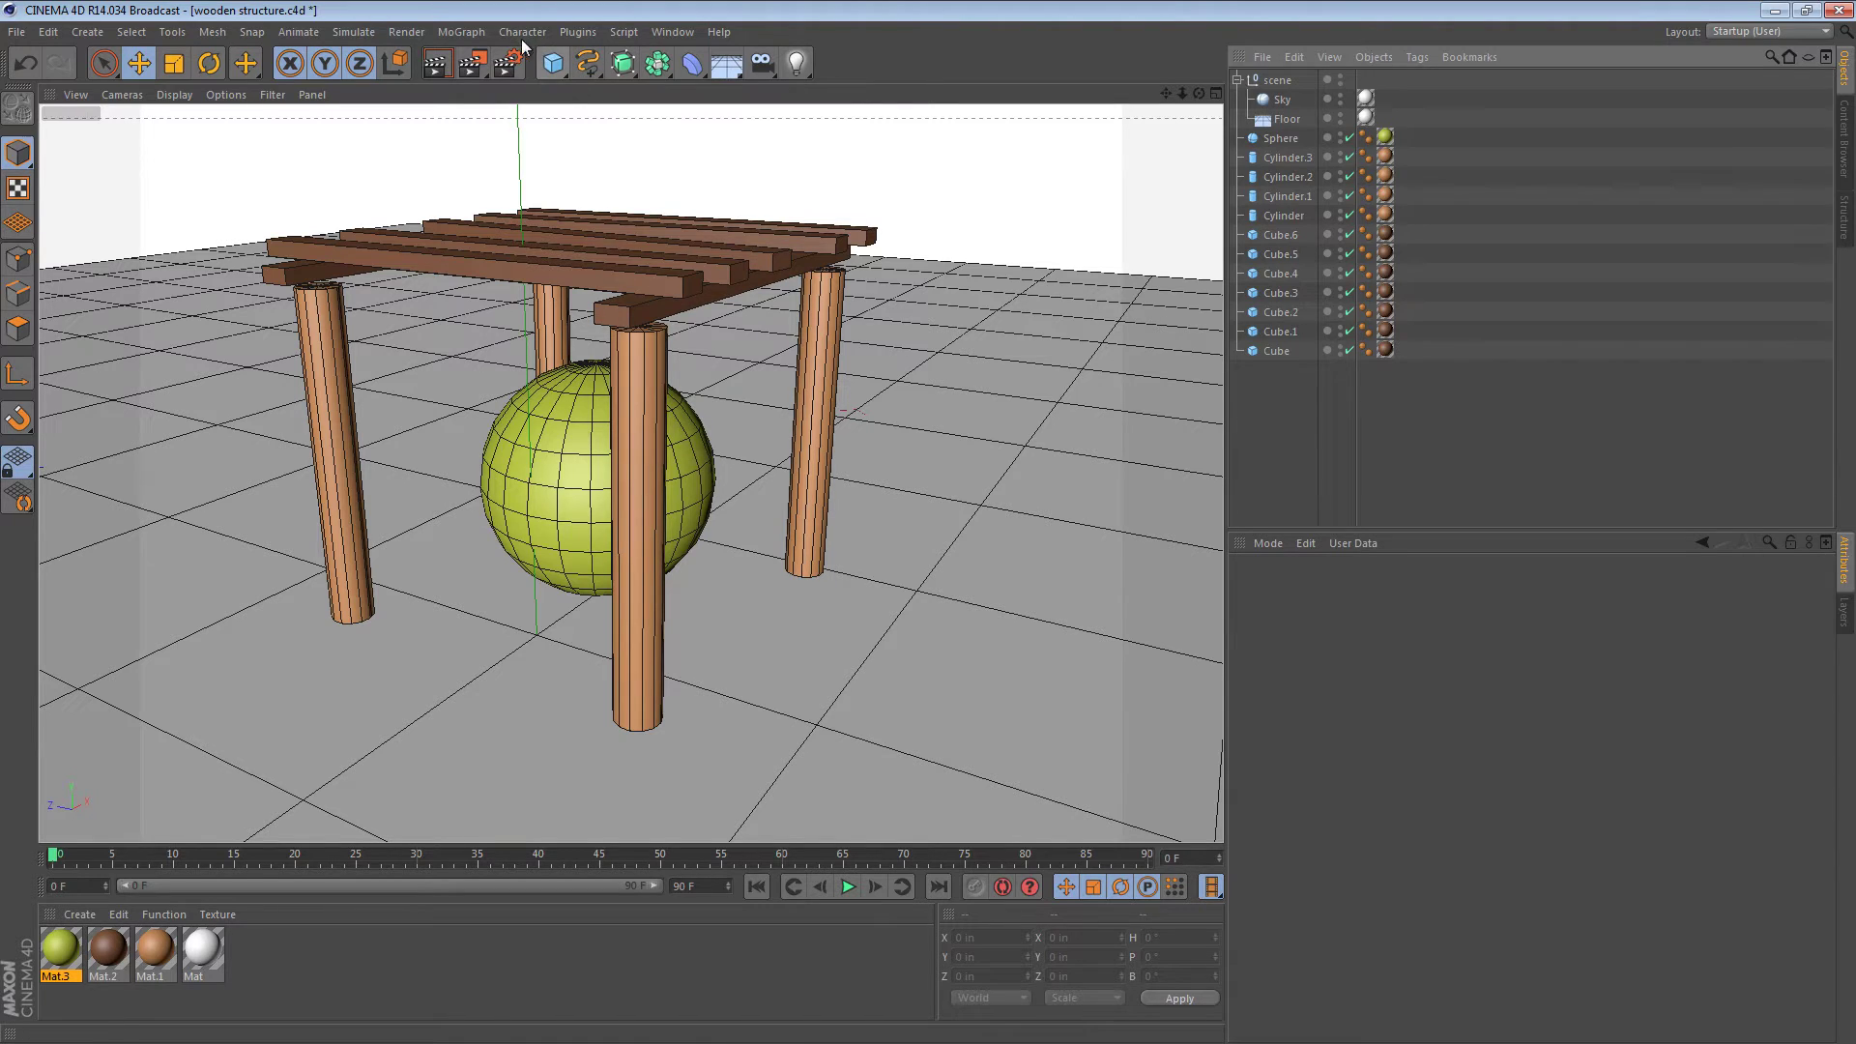
Step: Add a MoGraph Fracture object and read the first bullet of its help page
click(462, 31)
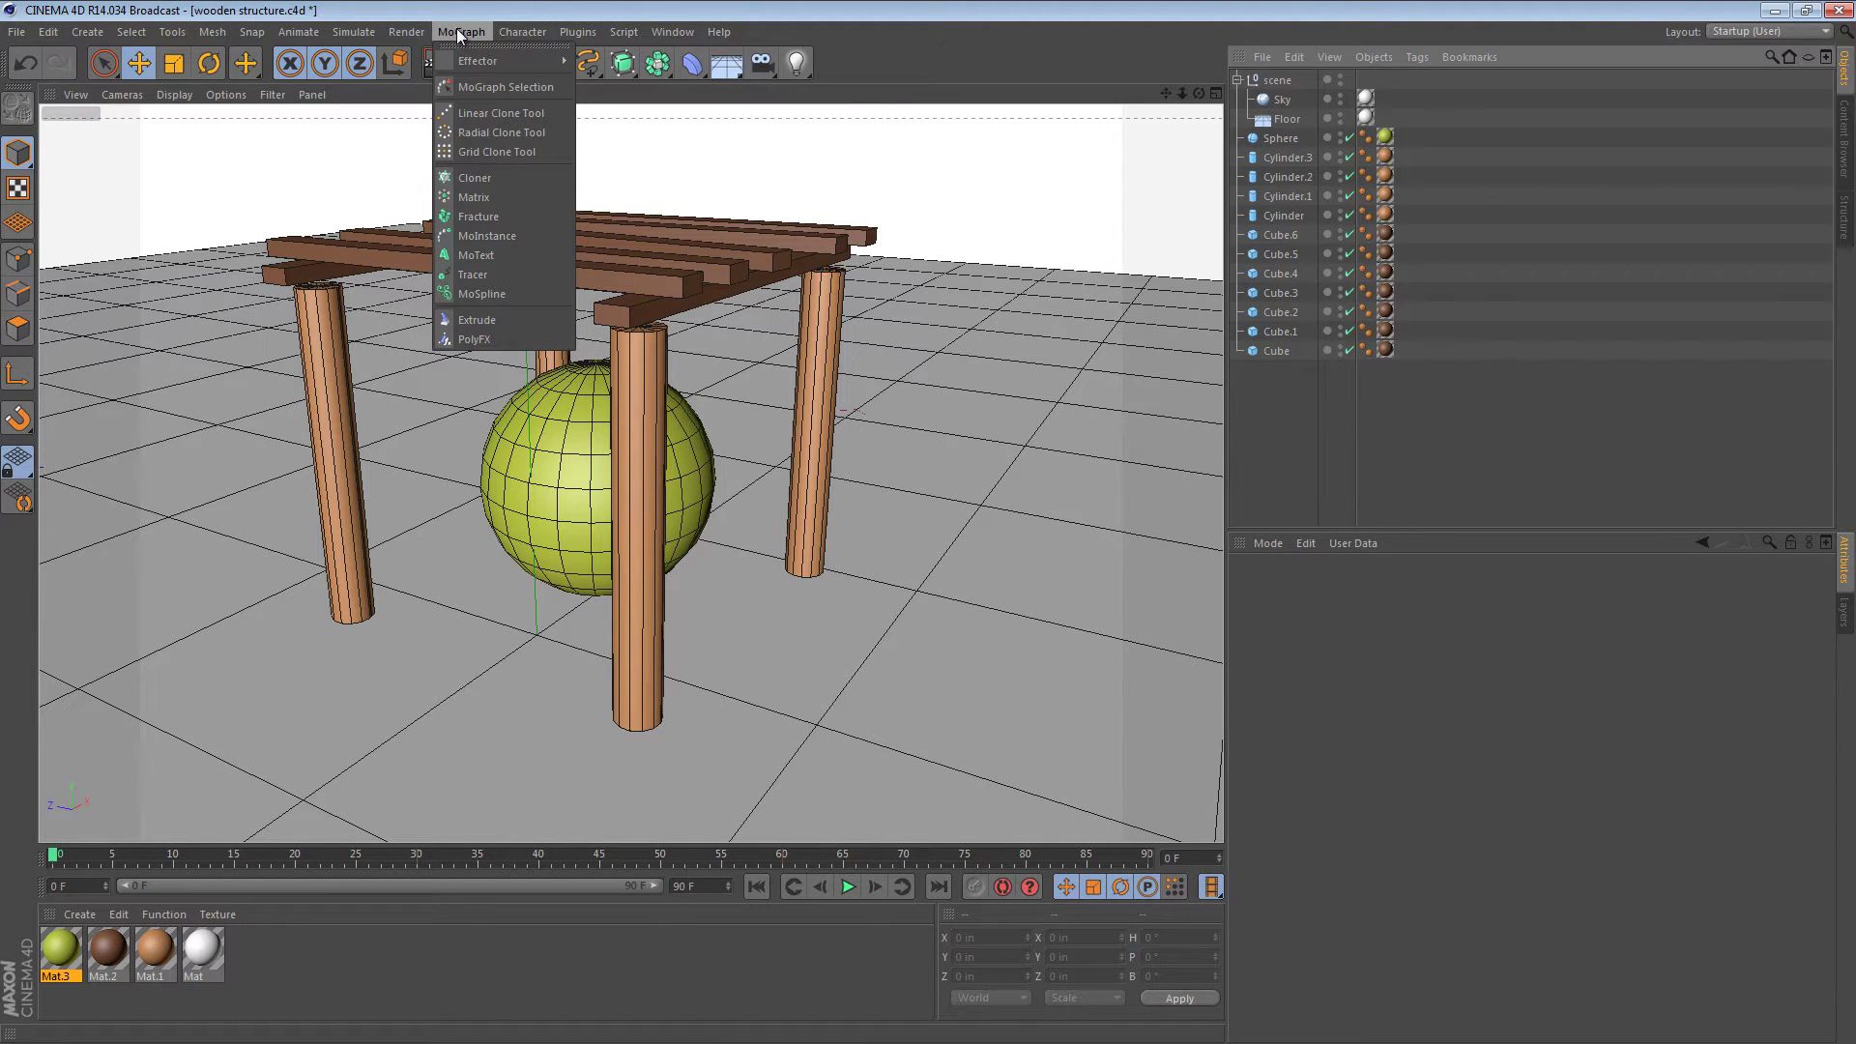
click(478, 215)
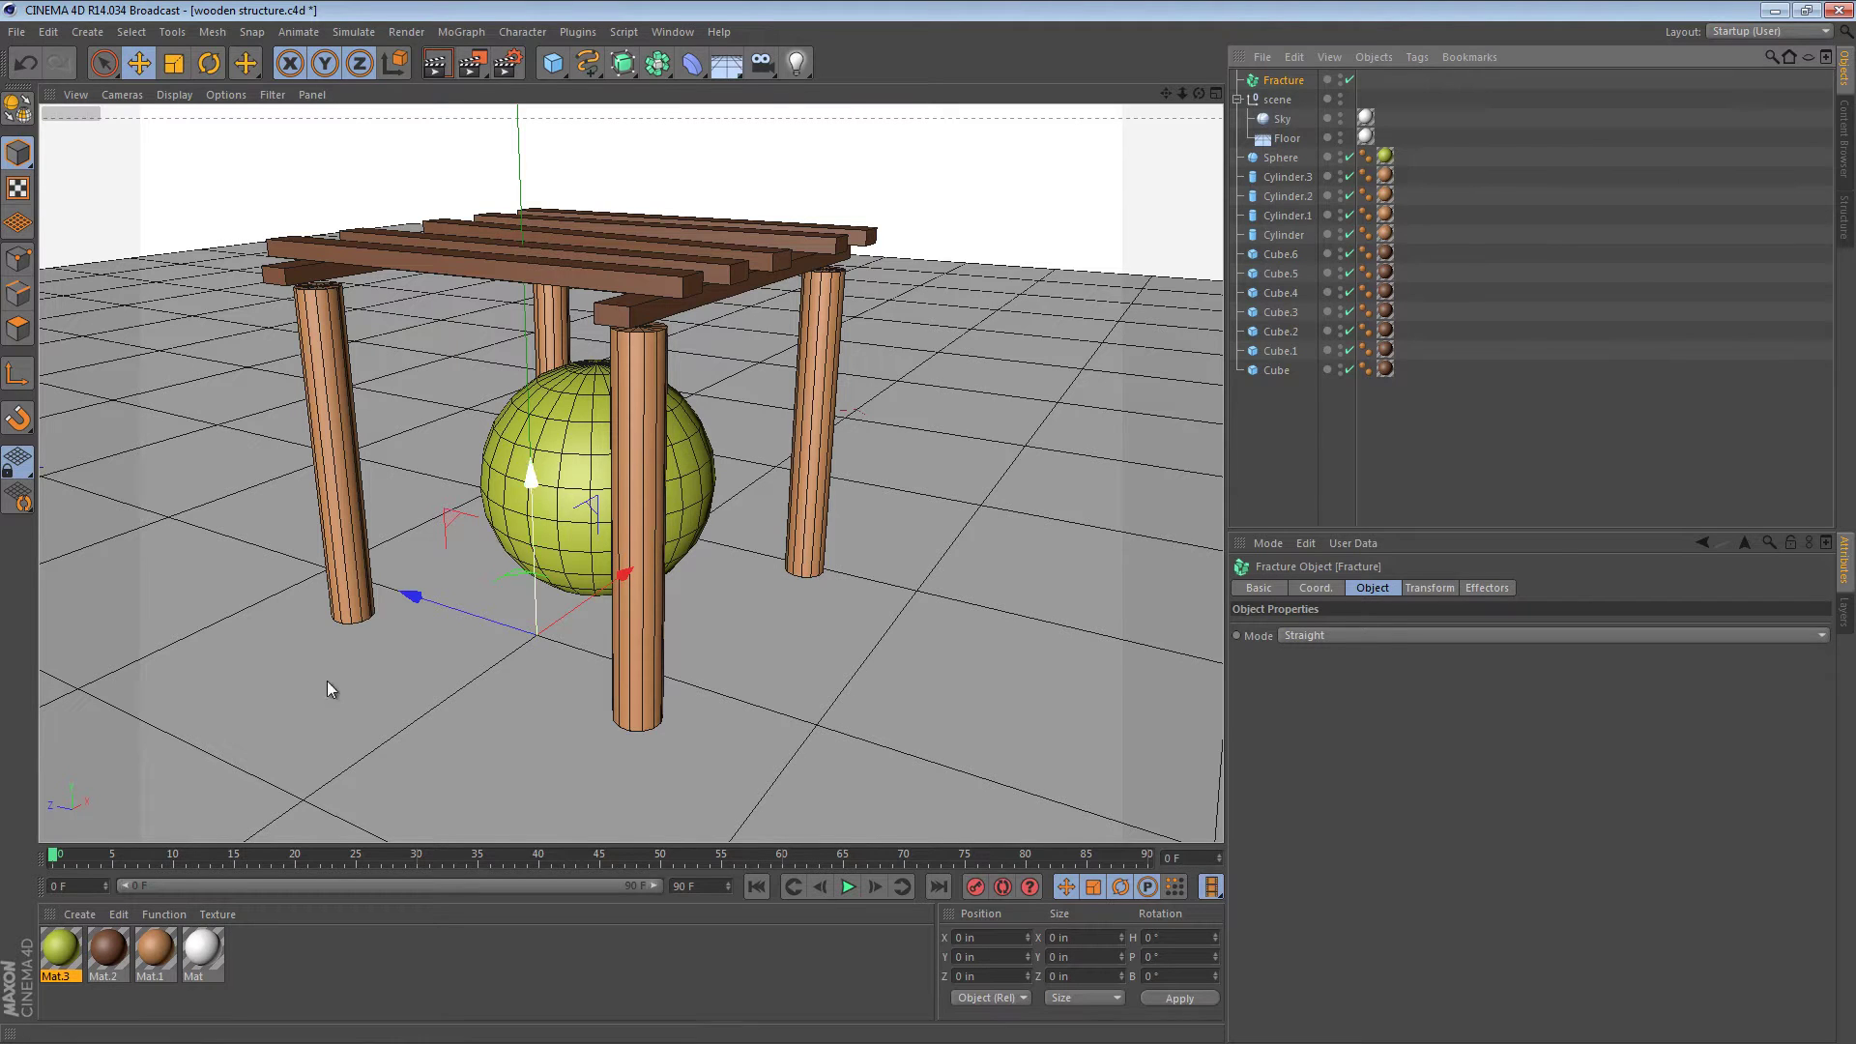
key(ctrl+F1)
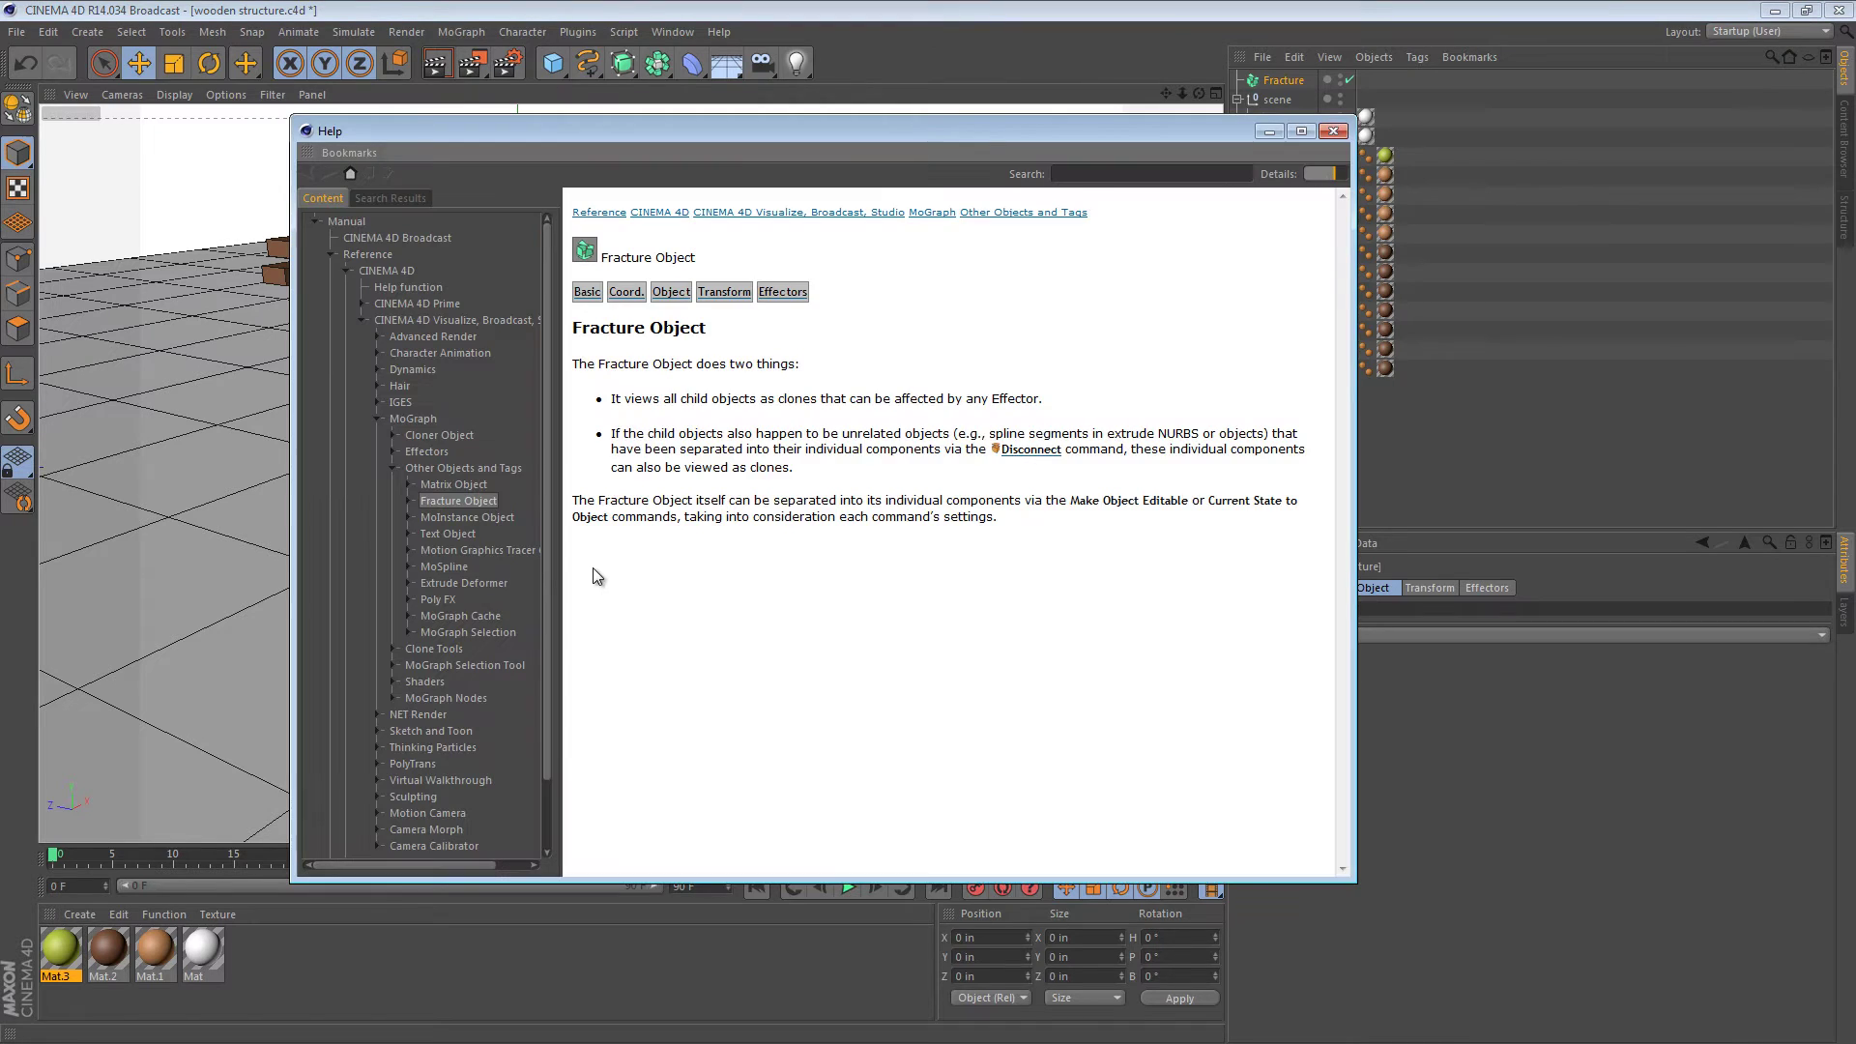
drag(611, 399, 814, 397)
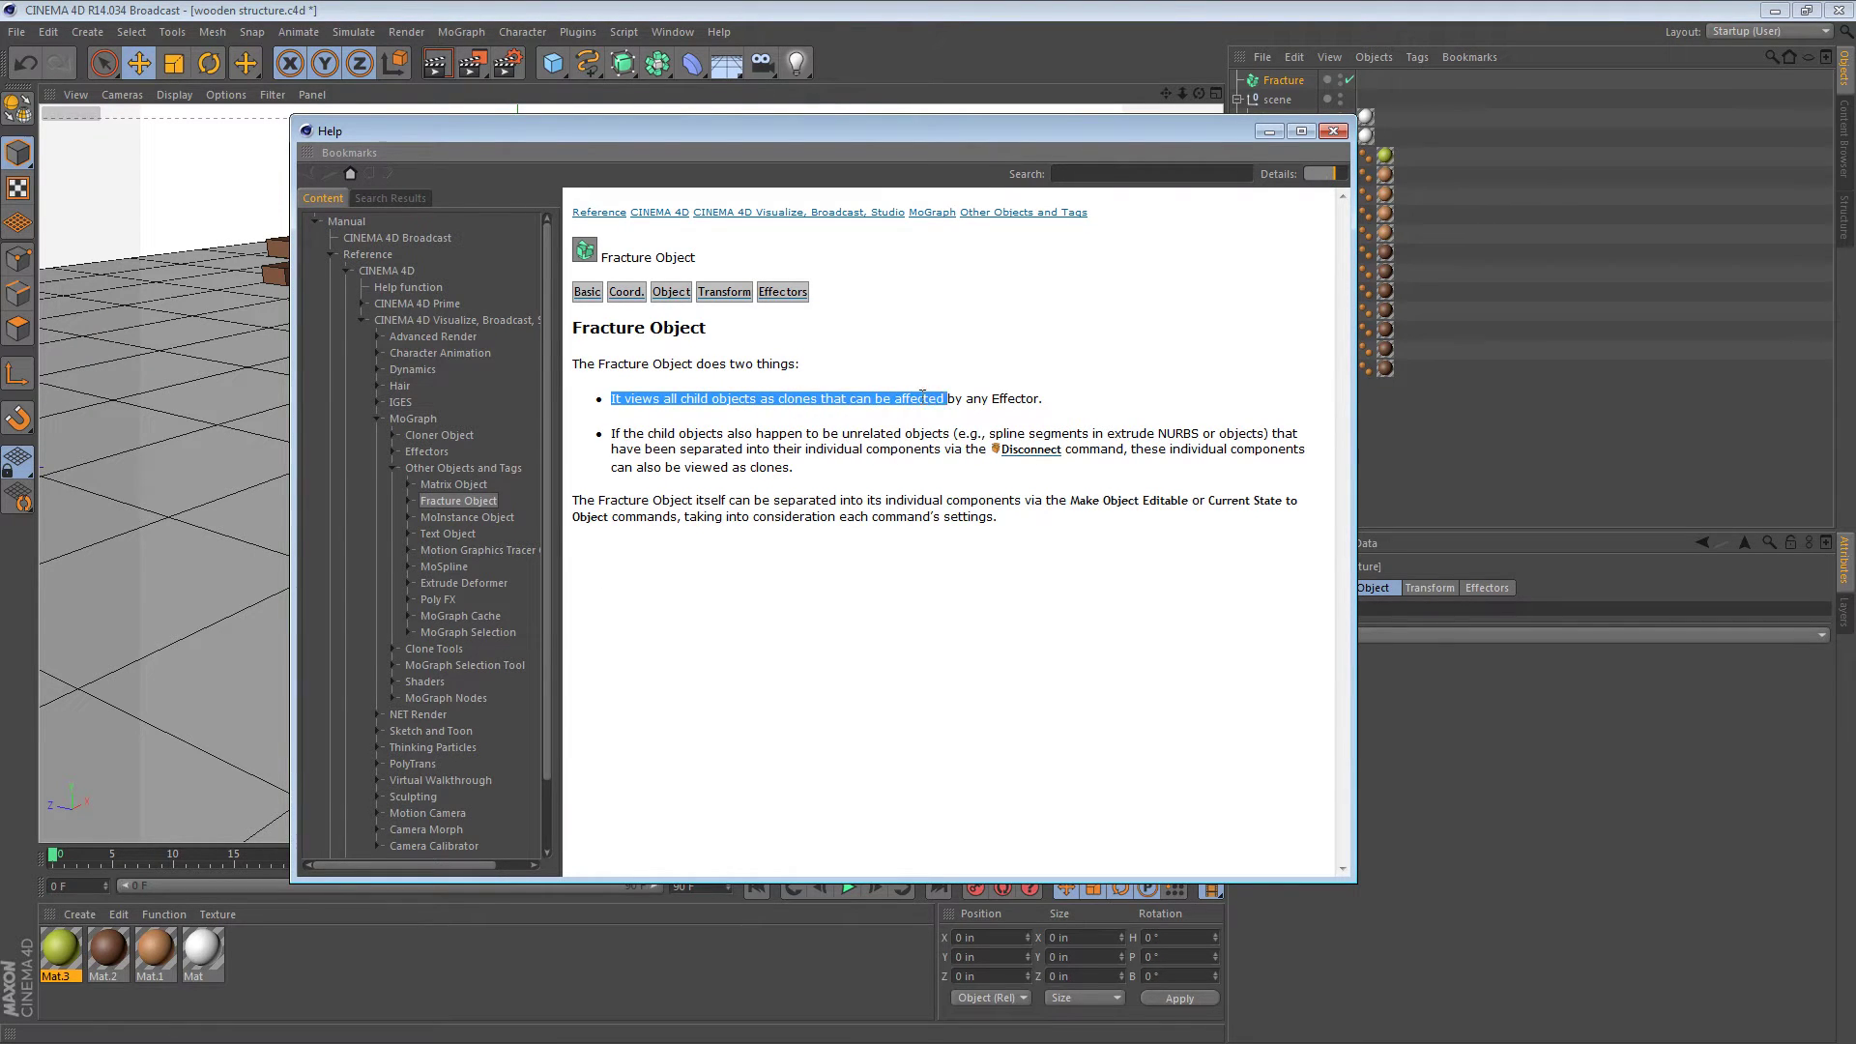
drag(815, 397, 1117, 413)
click(1122, 397)
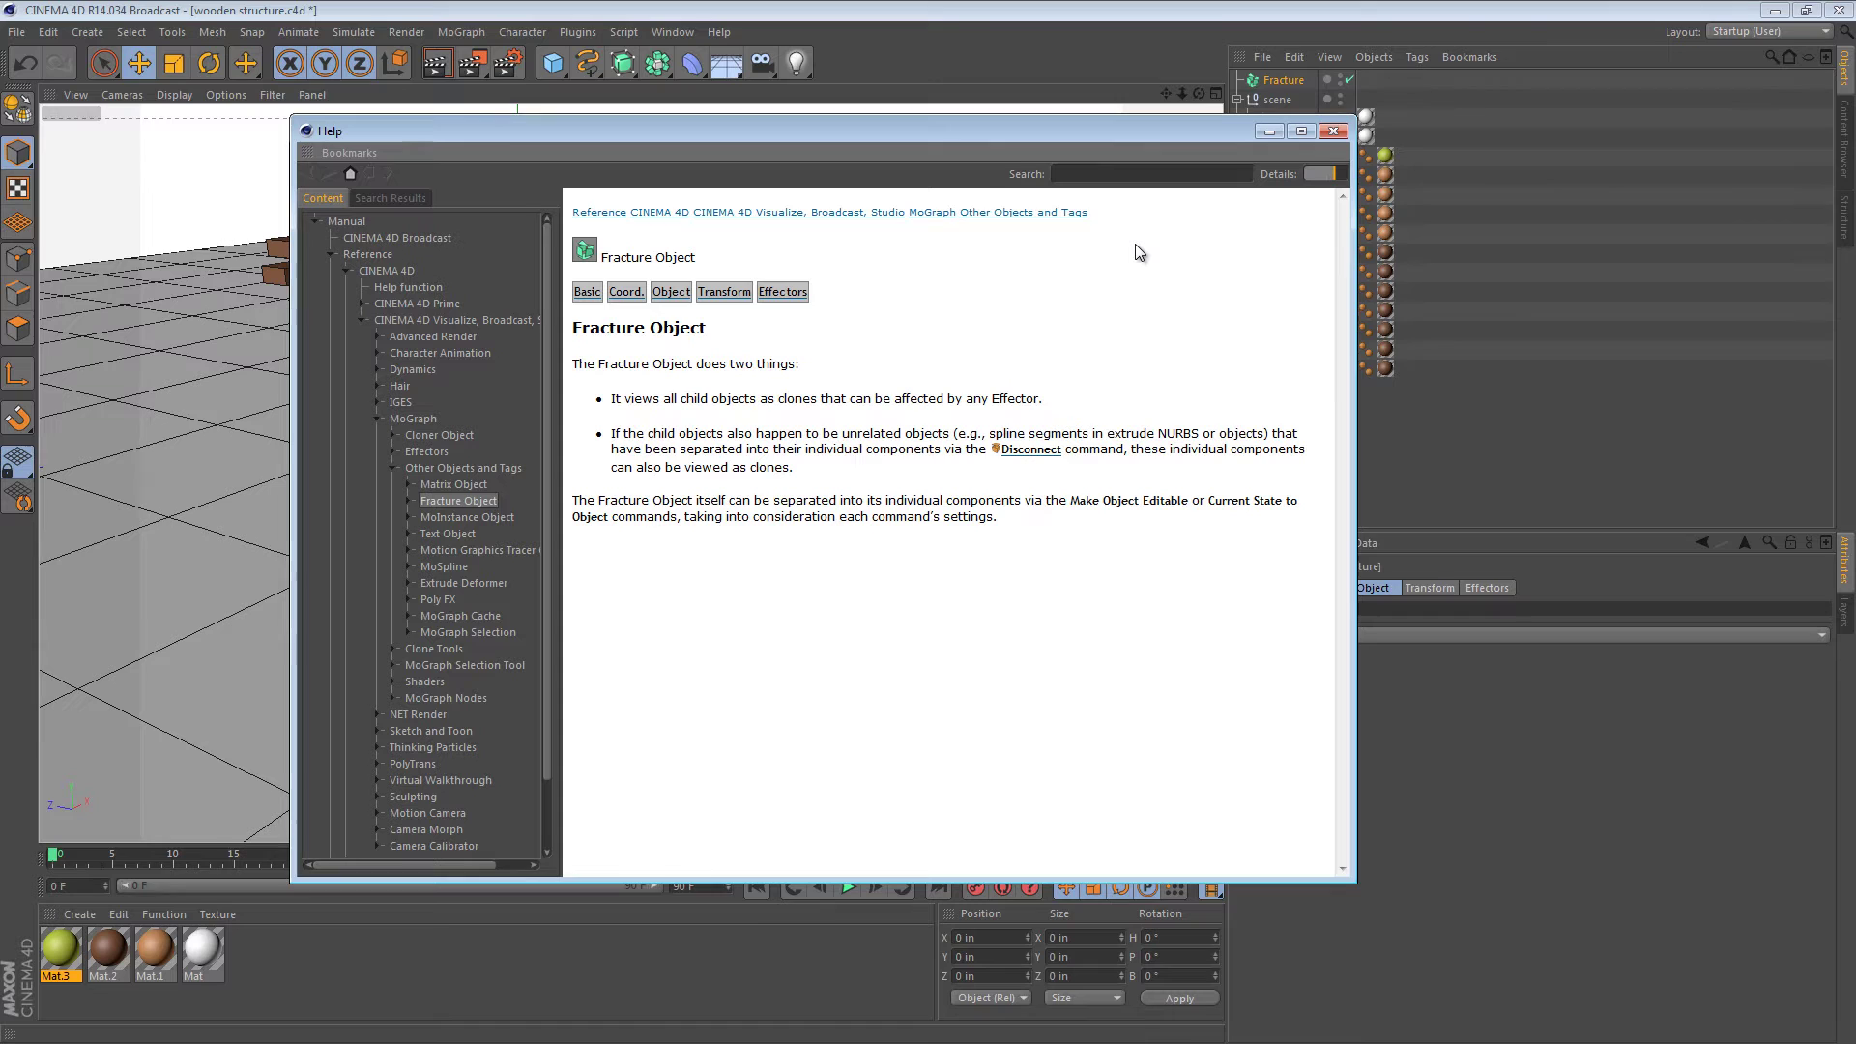
Step: Move Fracture below Cube and parent the sphere, four posts and seven slats under it
click(1344, 128)
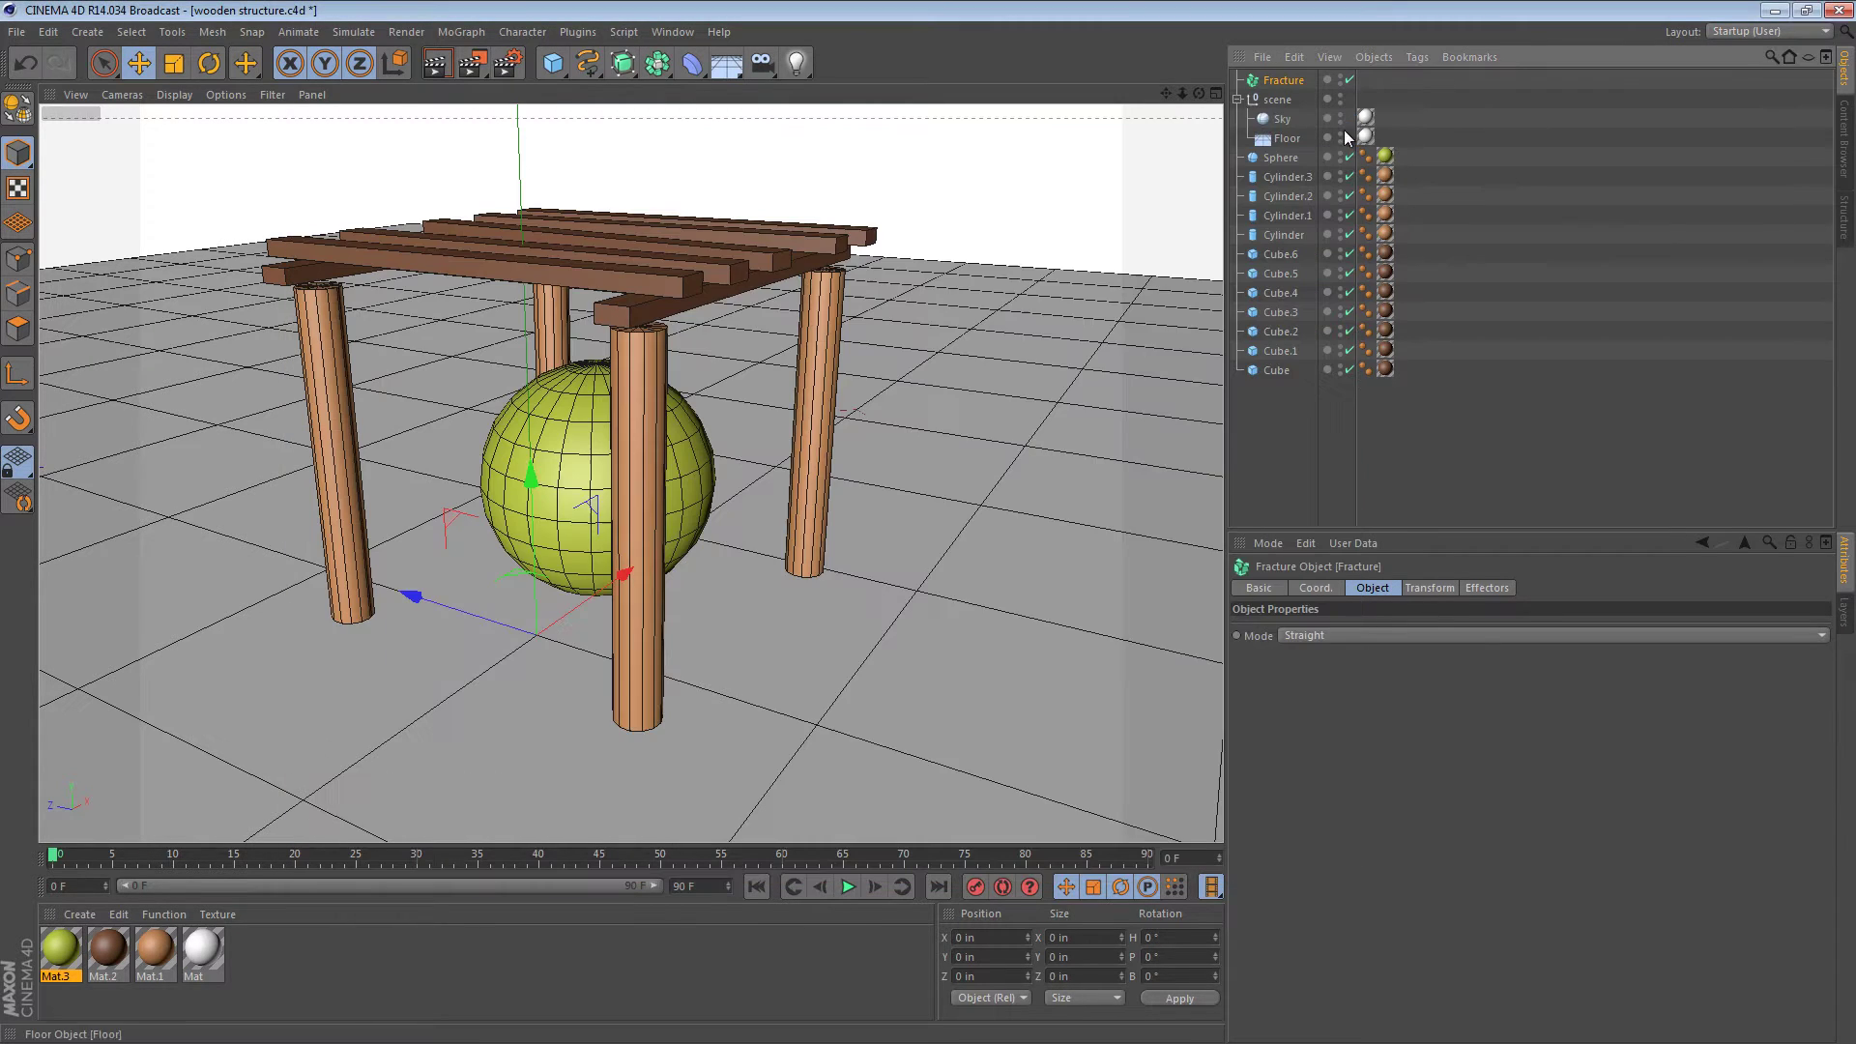
click(1306, 405)
drag(1284, 79, 1266, 370)
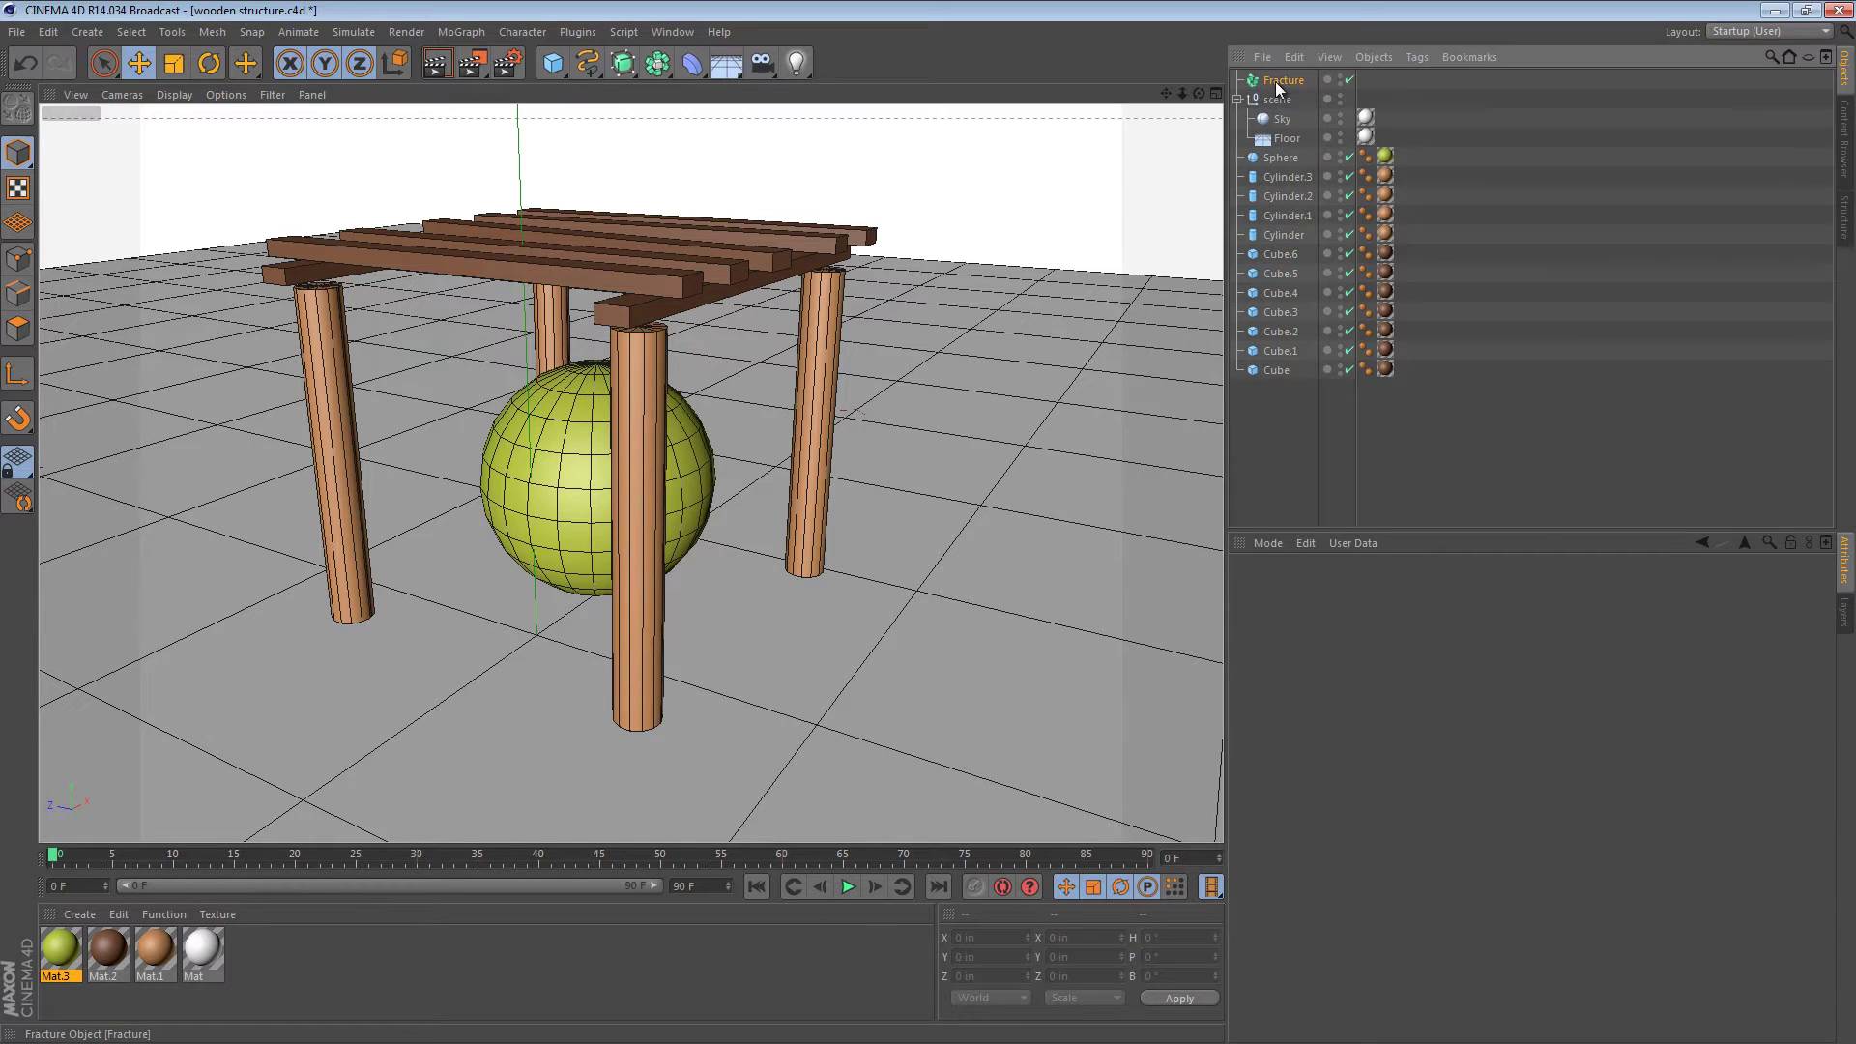
click(1289, 352)
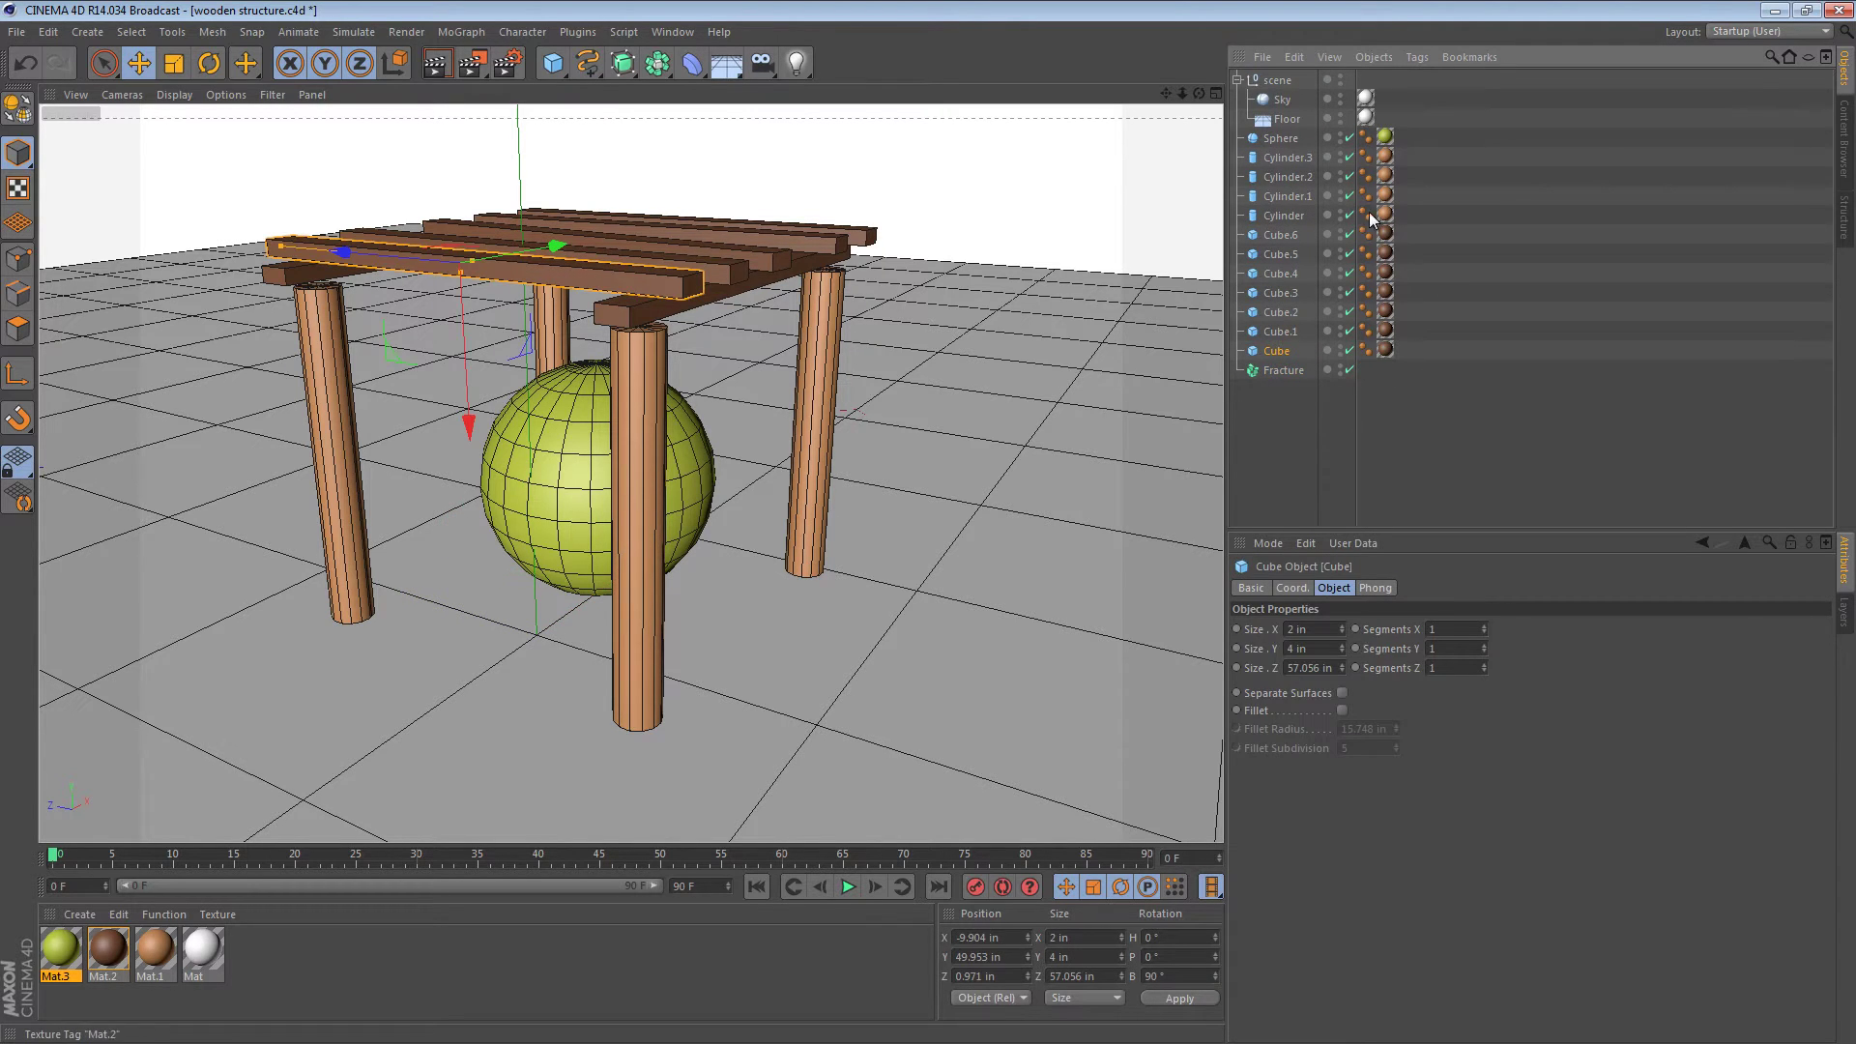
shift+click(1289, 136)
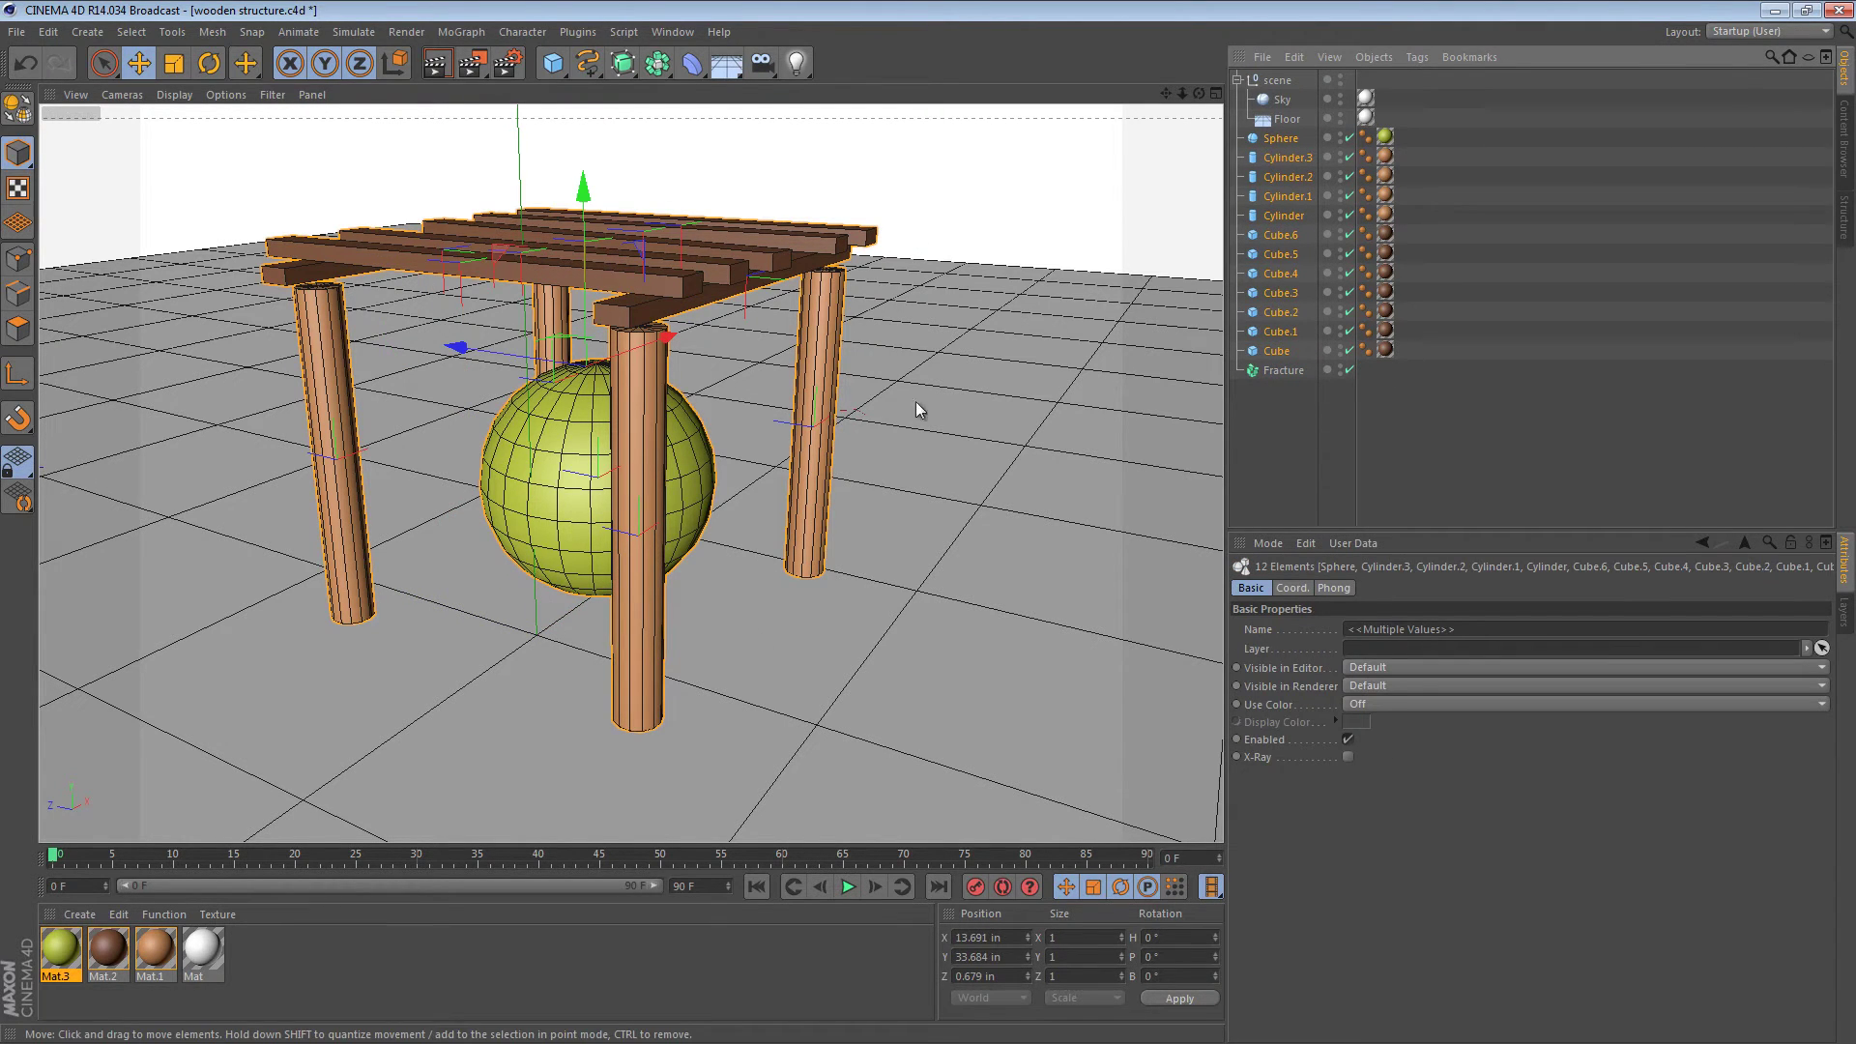
drag(1306, 380, 1290, 369)
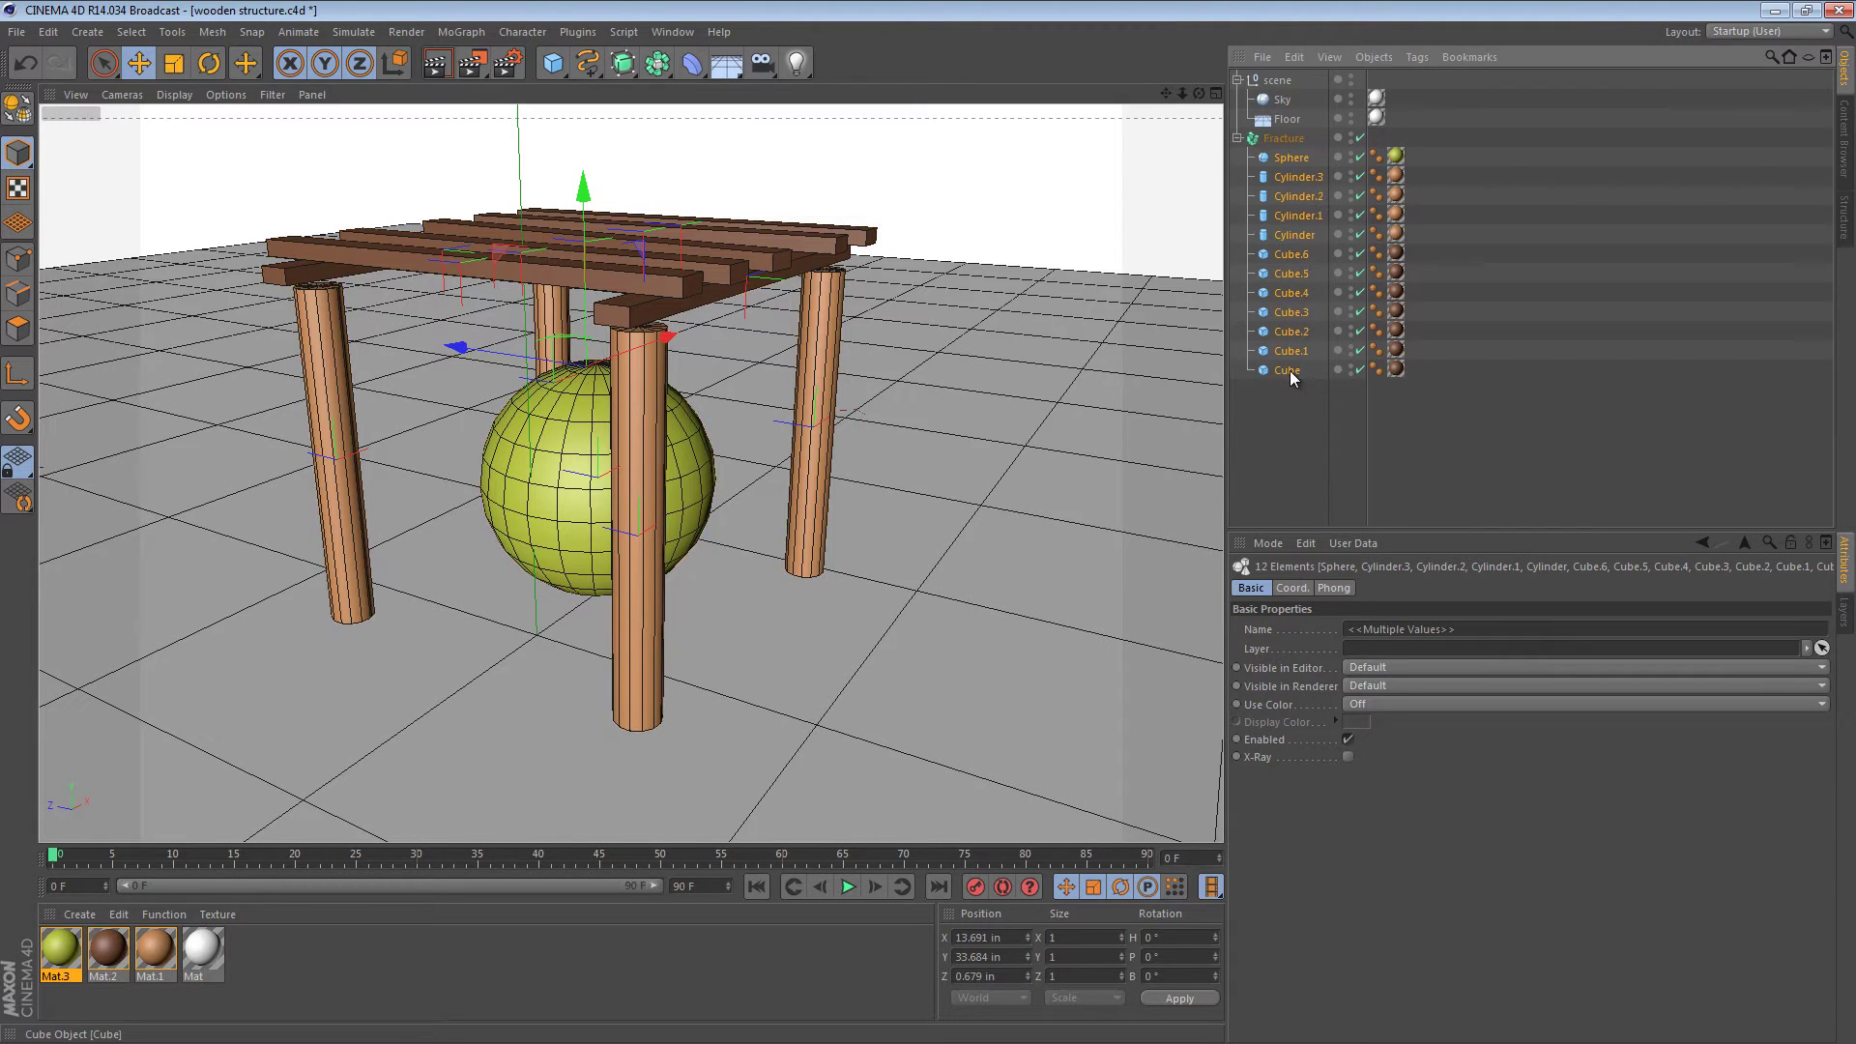
click(1292, 442)
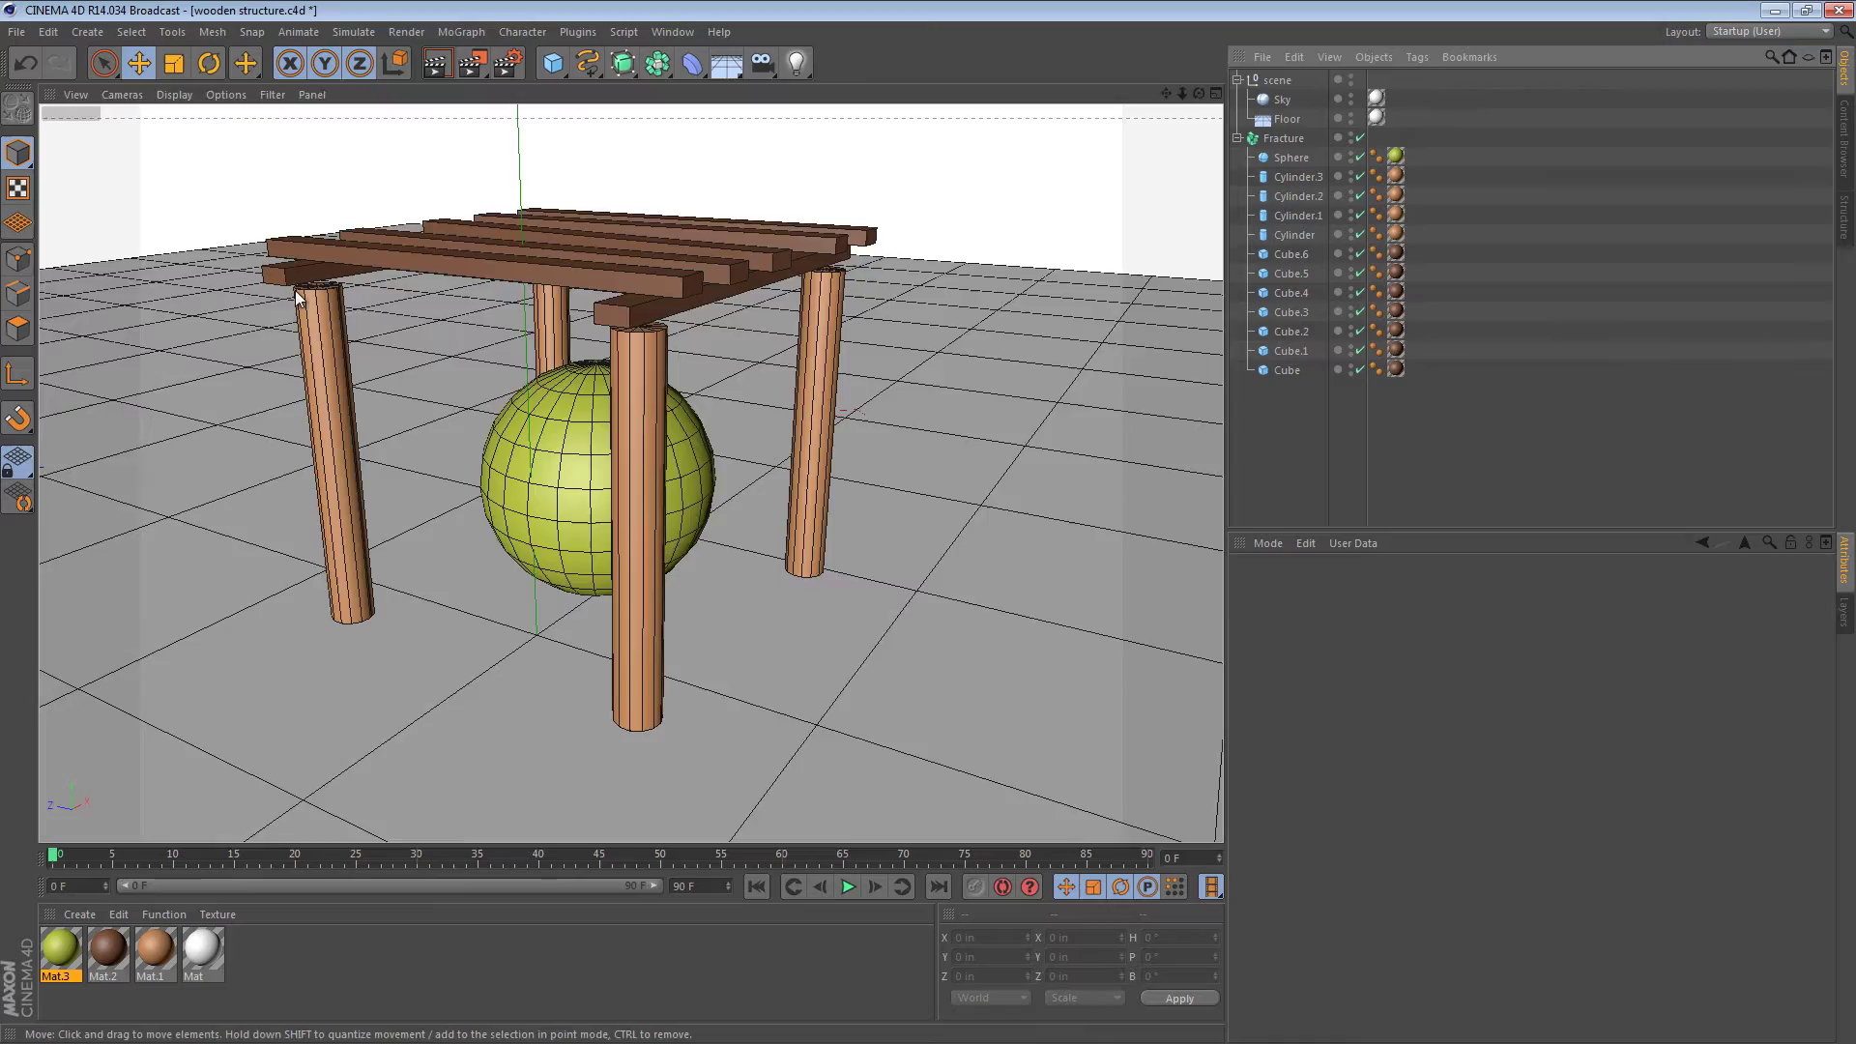
mouse_move(295, 290)
alt+mouse_down()
mouse_move(516, 288)
mouse_move(254, 259)
mouse_move(510, 260)
alt+mouse_up()
mouse_move(508, 259)
alt+right_down()
mouse_move(826, 271)
mouse_move(604, 280)
mouse_move(564, 353)
alt+right_up()
mouse_move(564, 353)
alt+mouse_down()
mouse_move(563, 318)
mouse_move(578, 608)
mouse_move(648, 425)
mouse_move(669, 443)
alt+mouse_up()
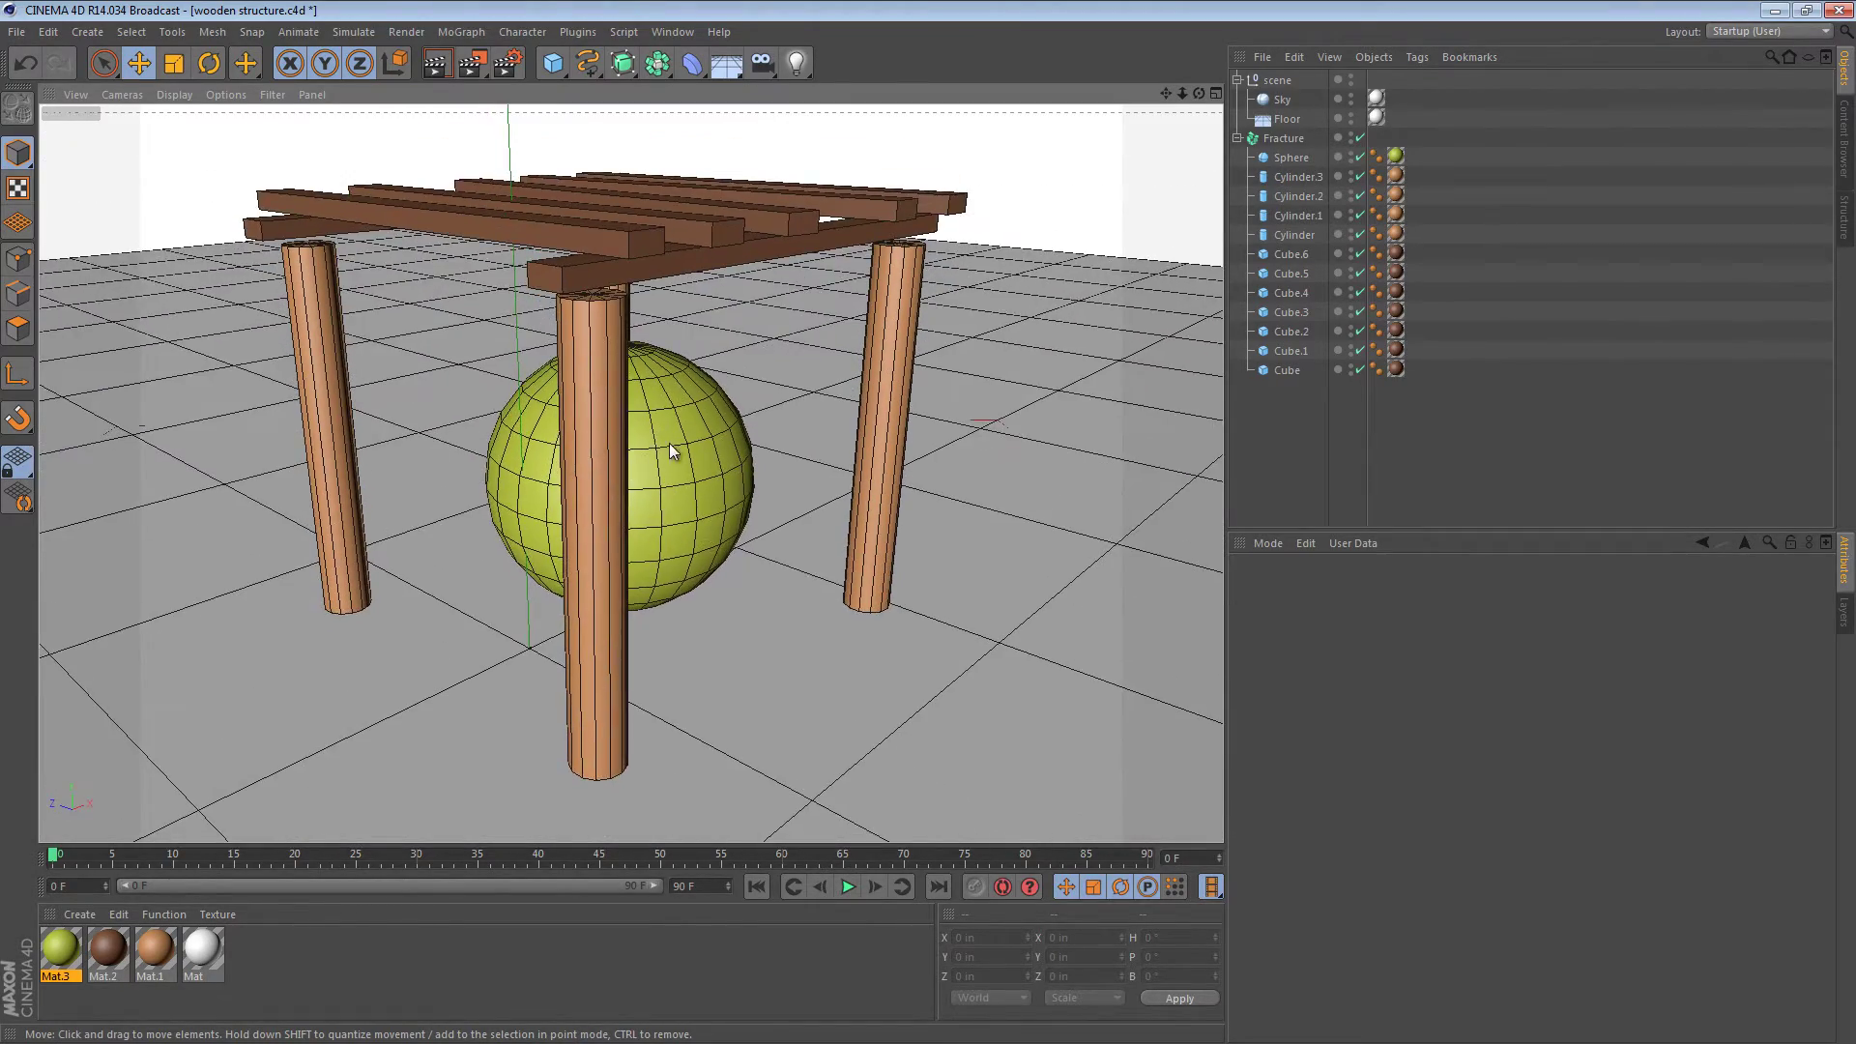
Step: Tag Fracture's children as rigid bodies and the Floor as a collider, then test-play
right_click(1285, 131)
mouse_move(1350, 242)
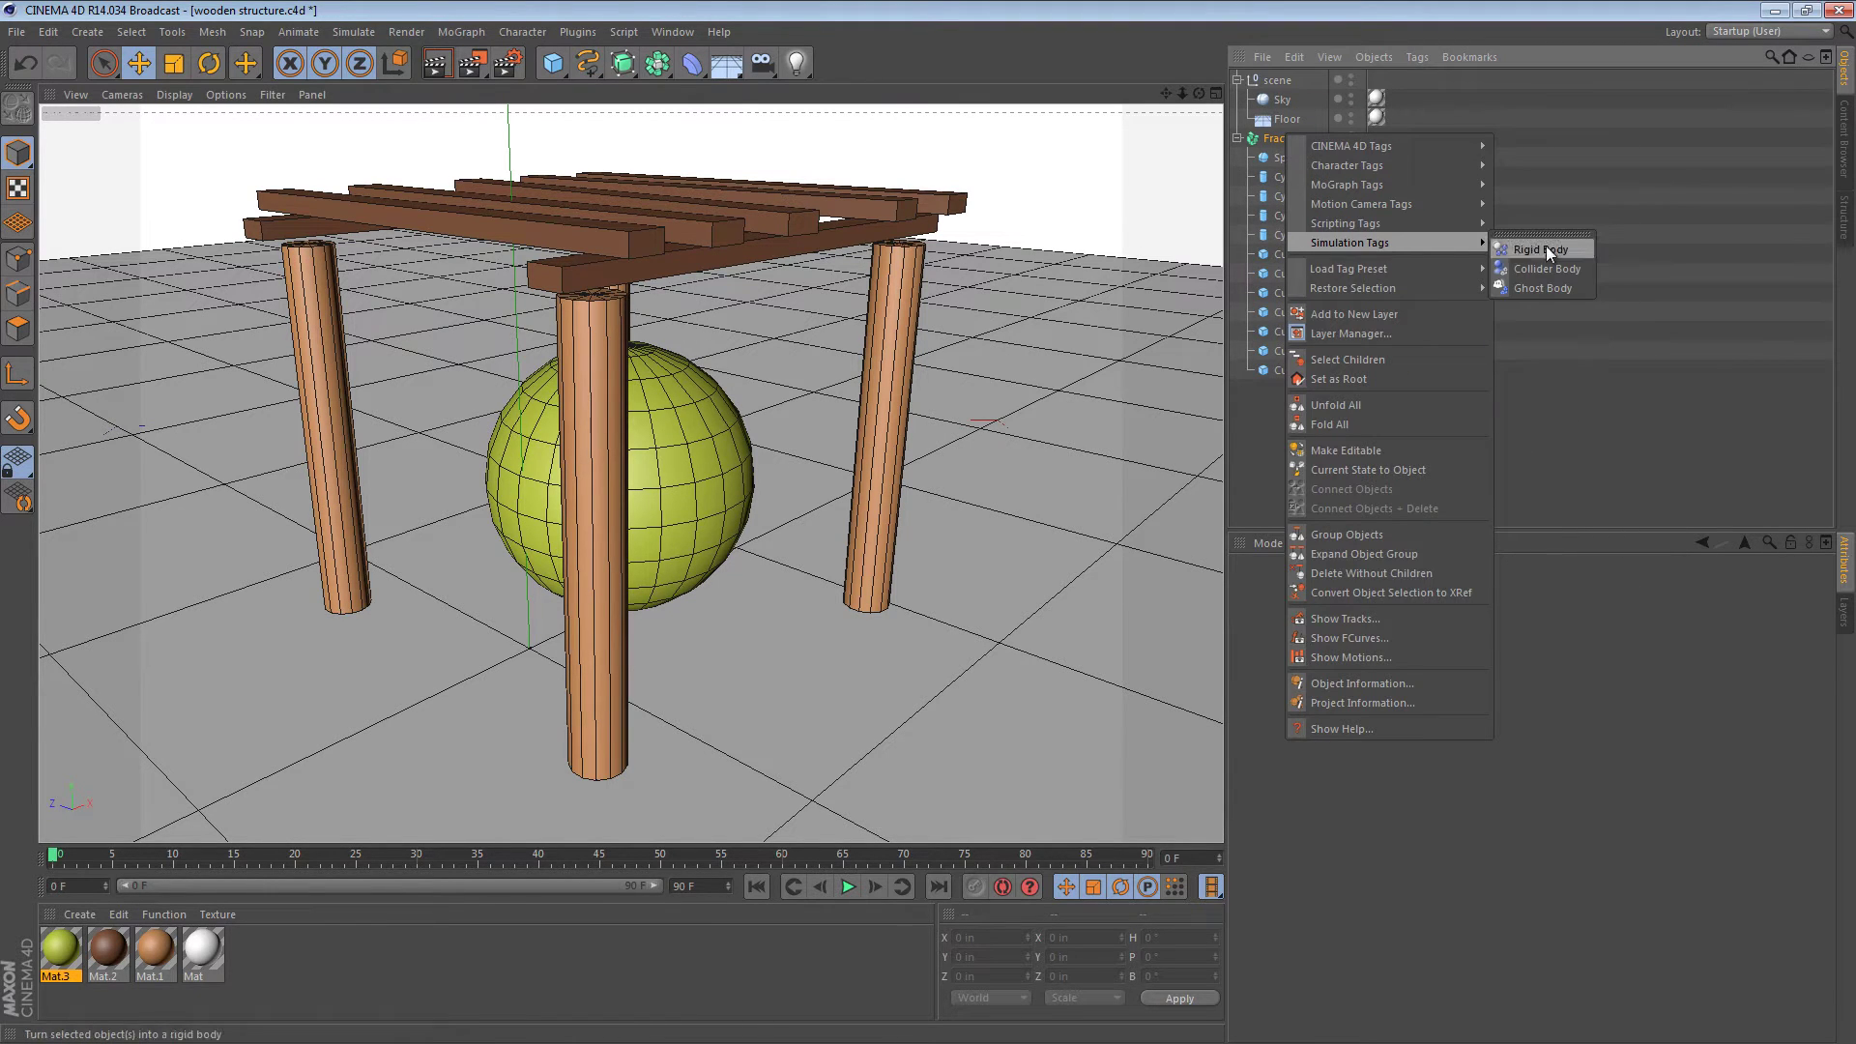
click(1550, 251)
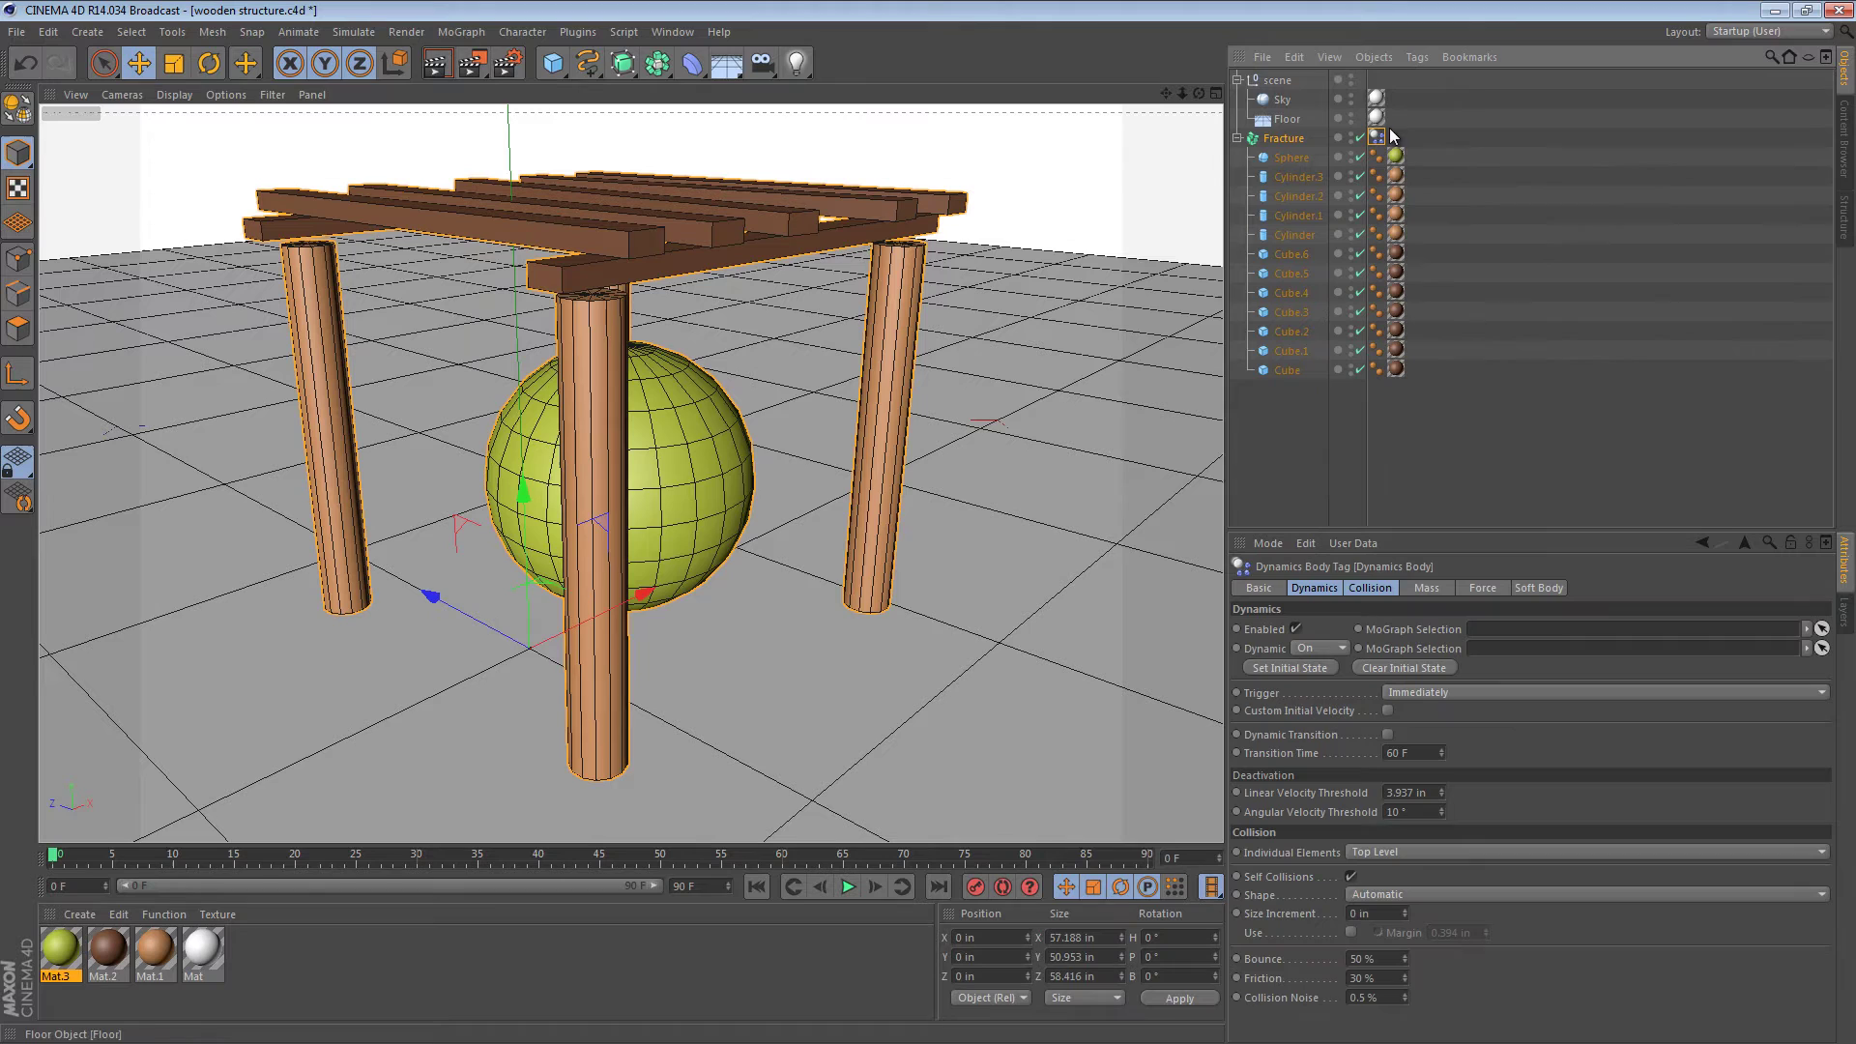
click(1467, 388)
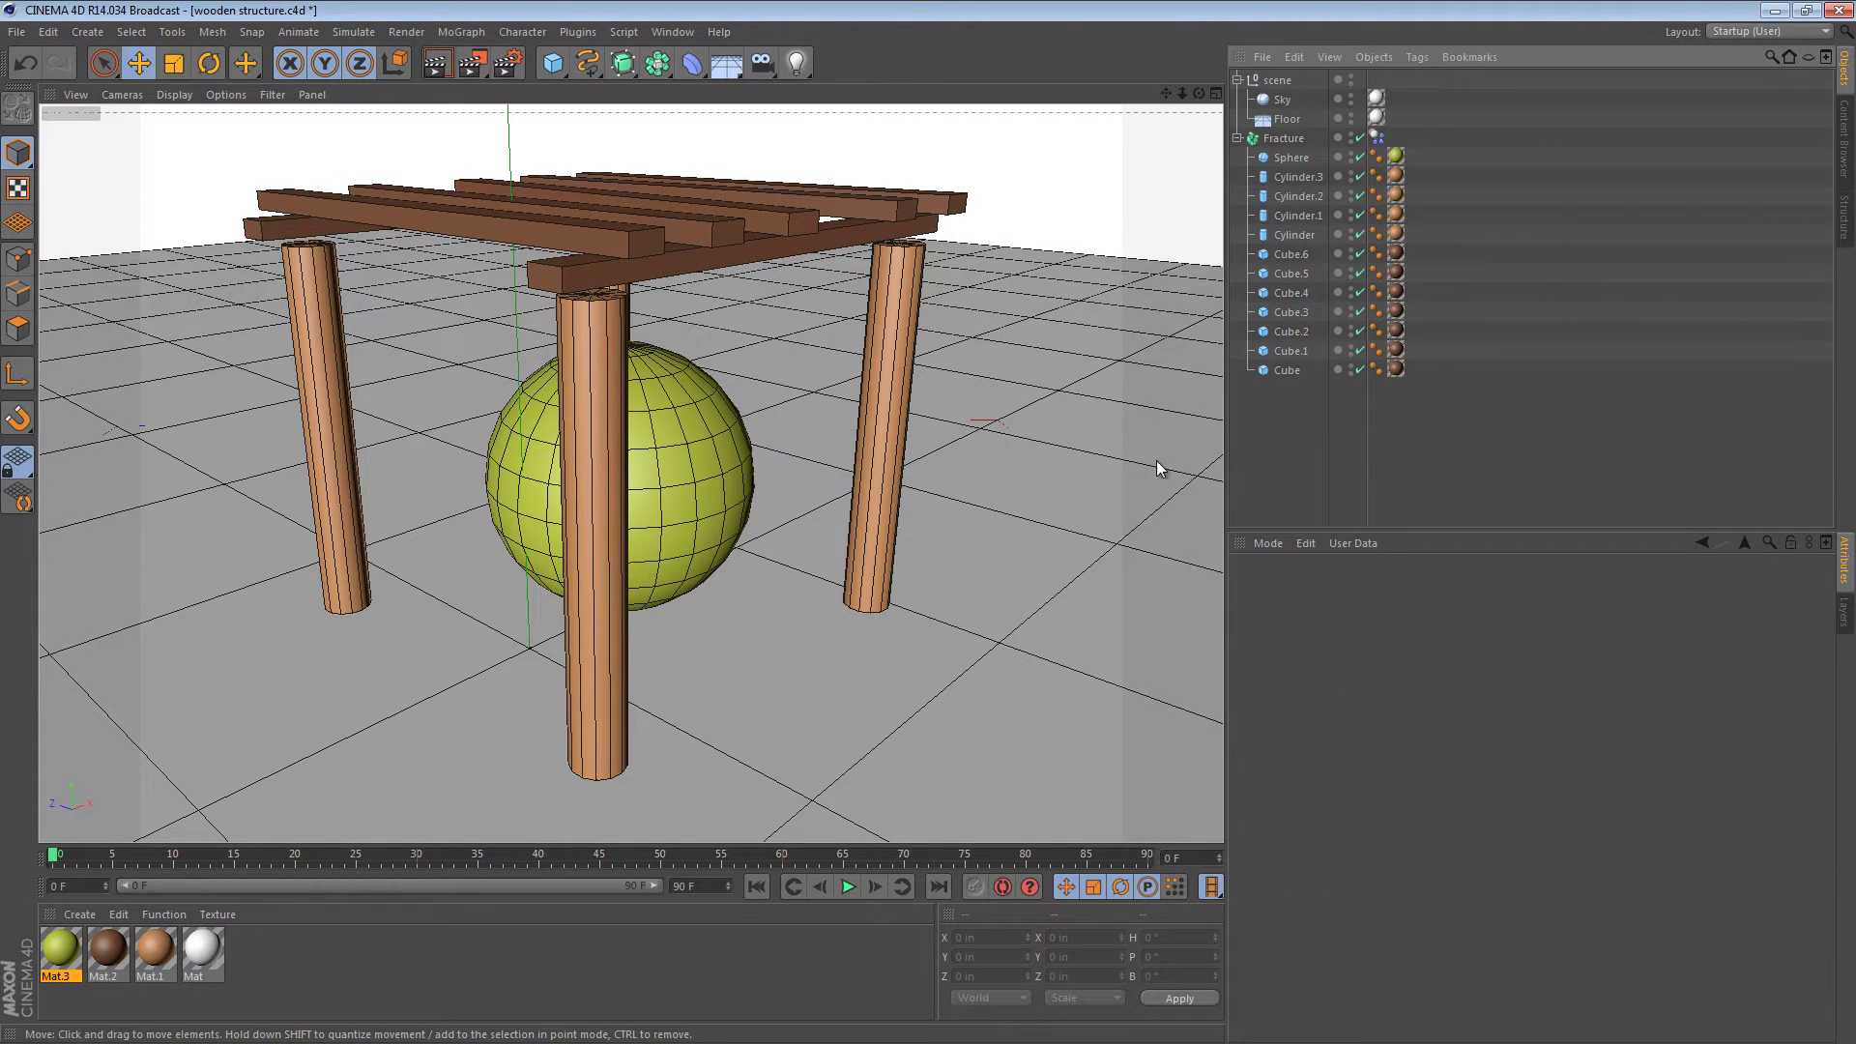
right_click(1288, 118)
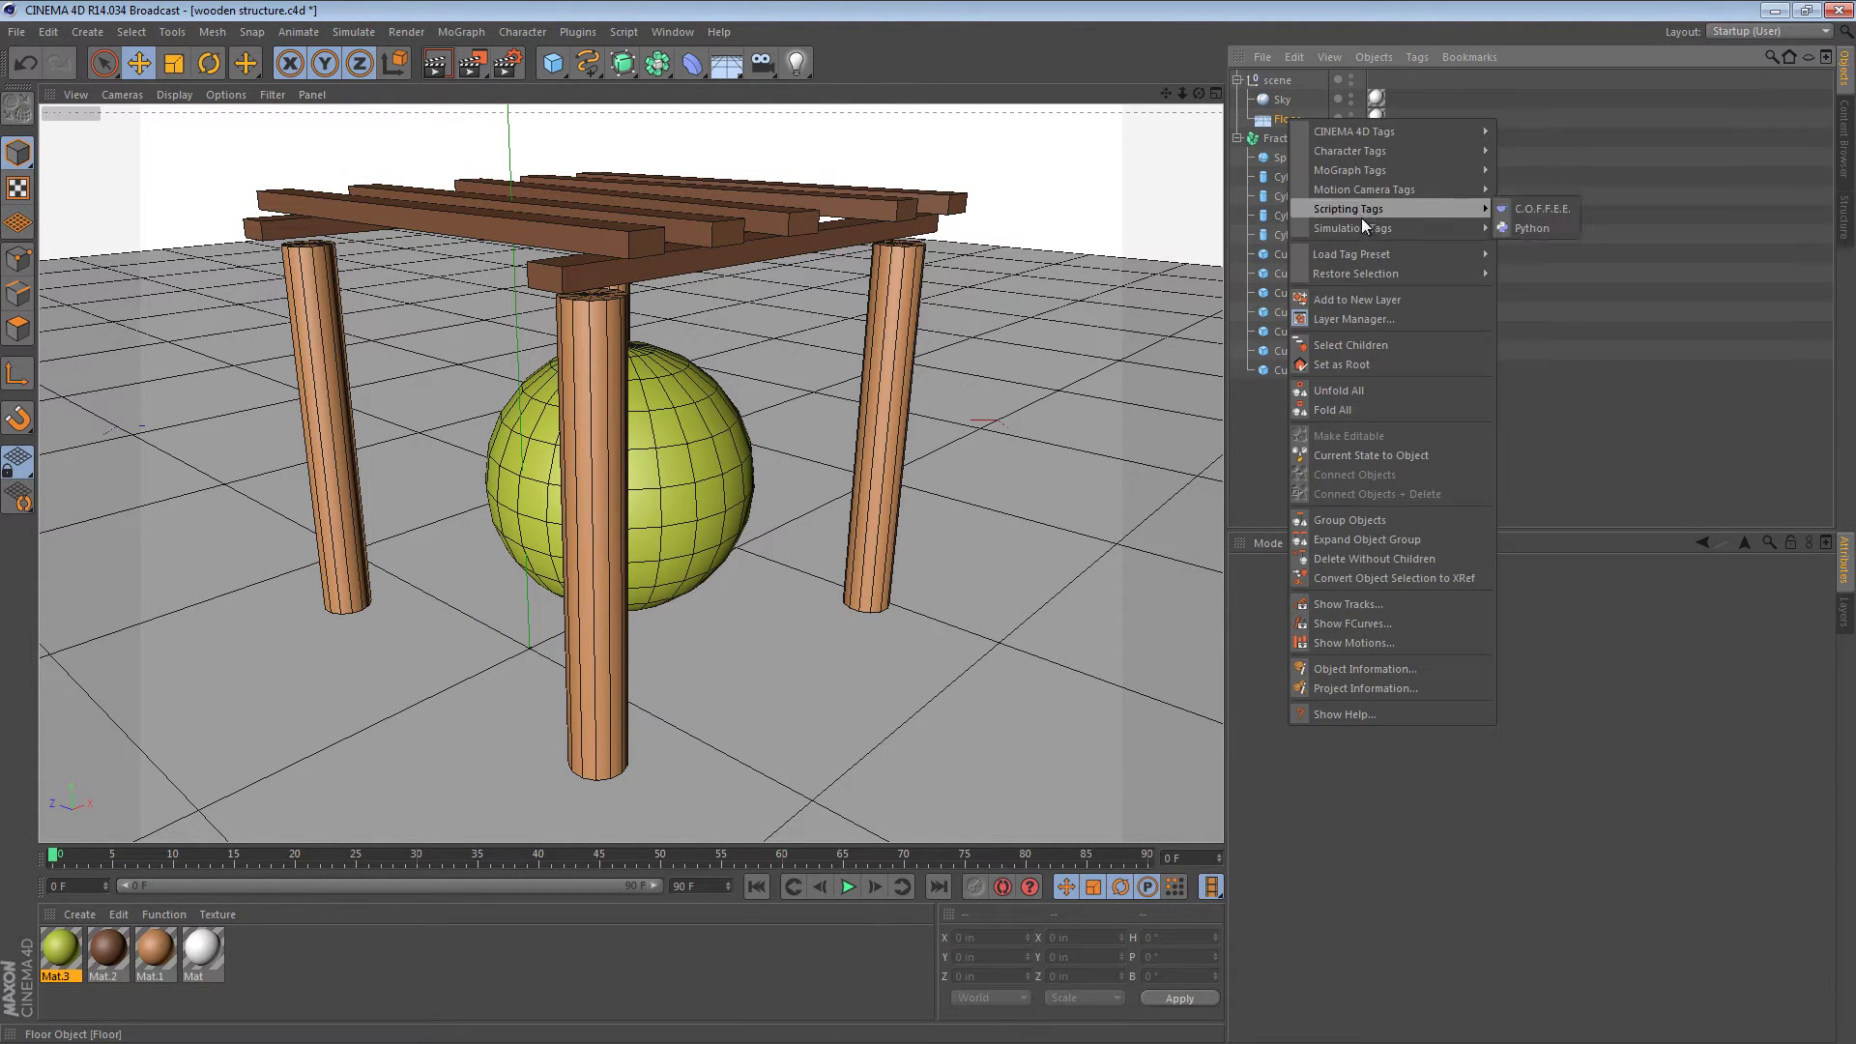
mouse_move(1352, 228)
click(1561, 251)
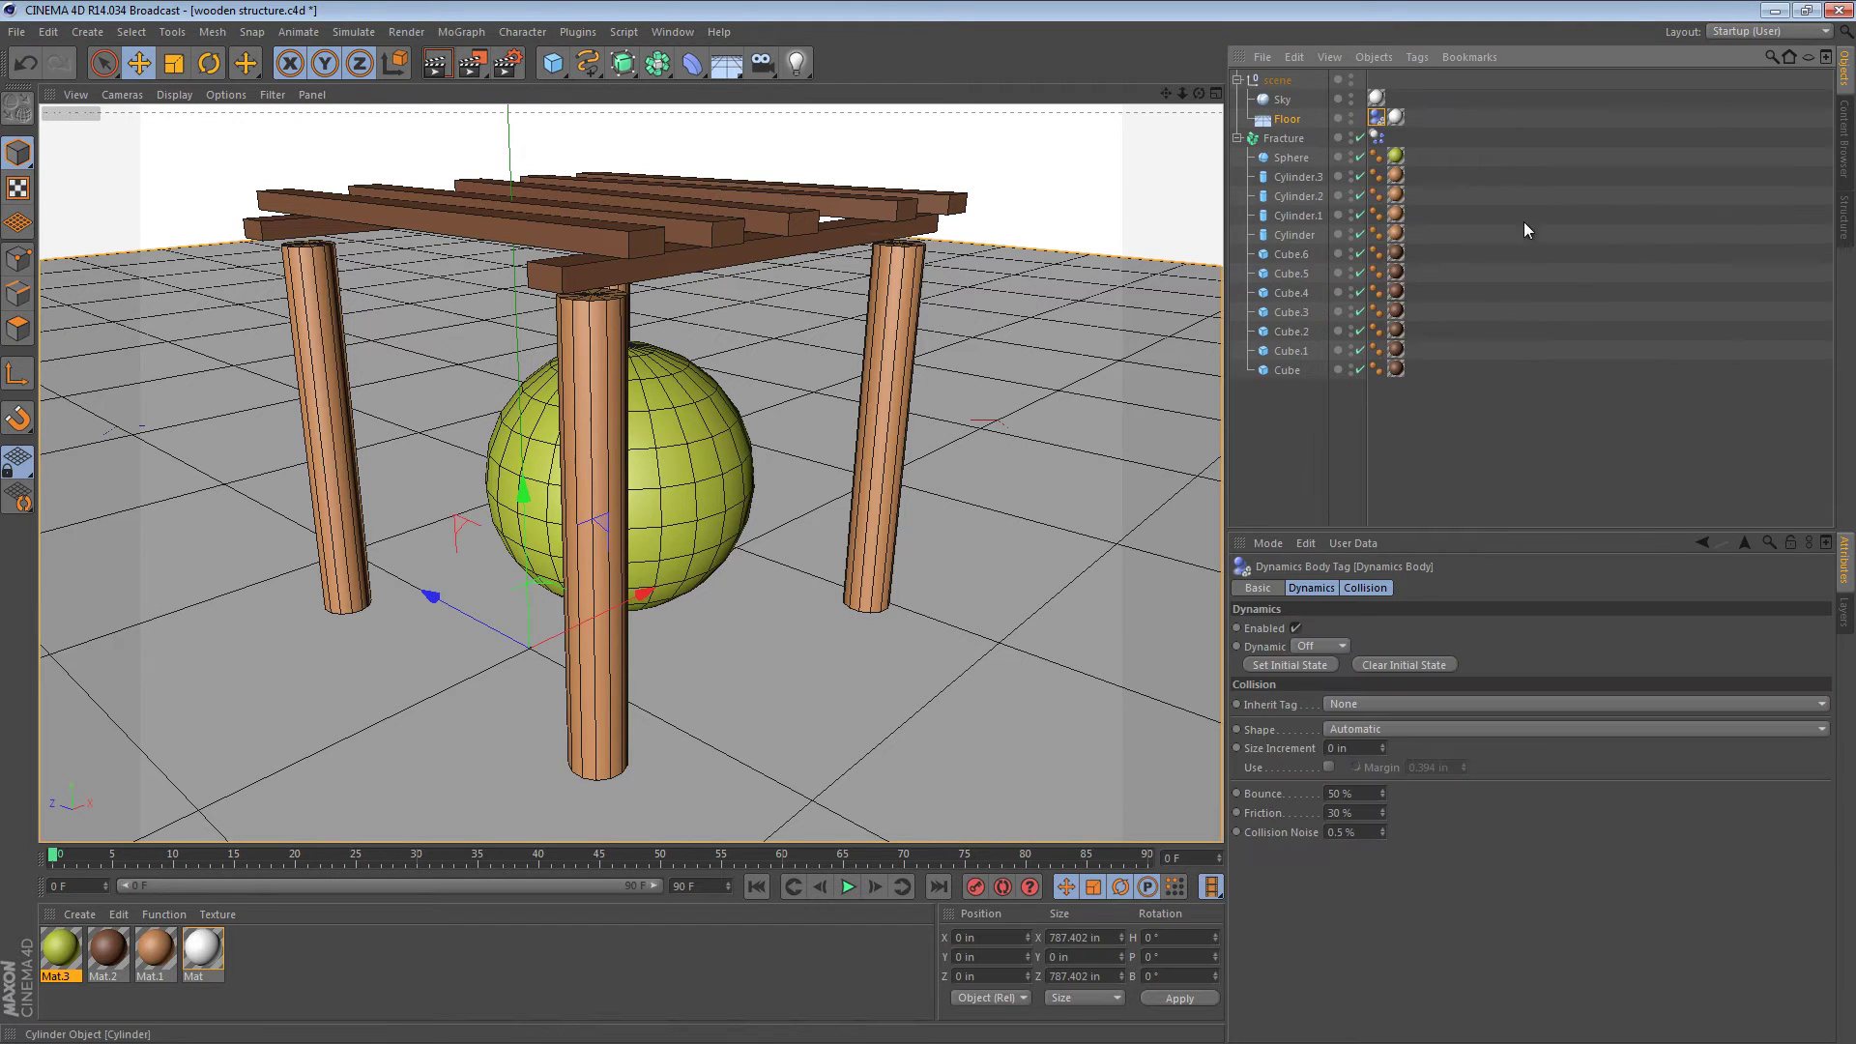
click(1503, 476)
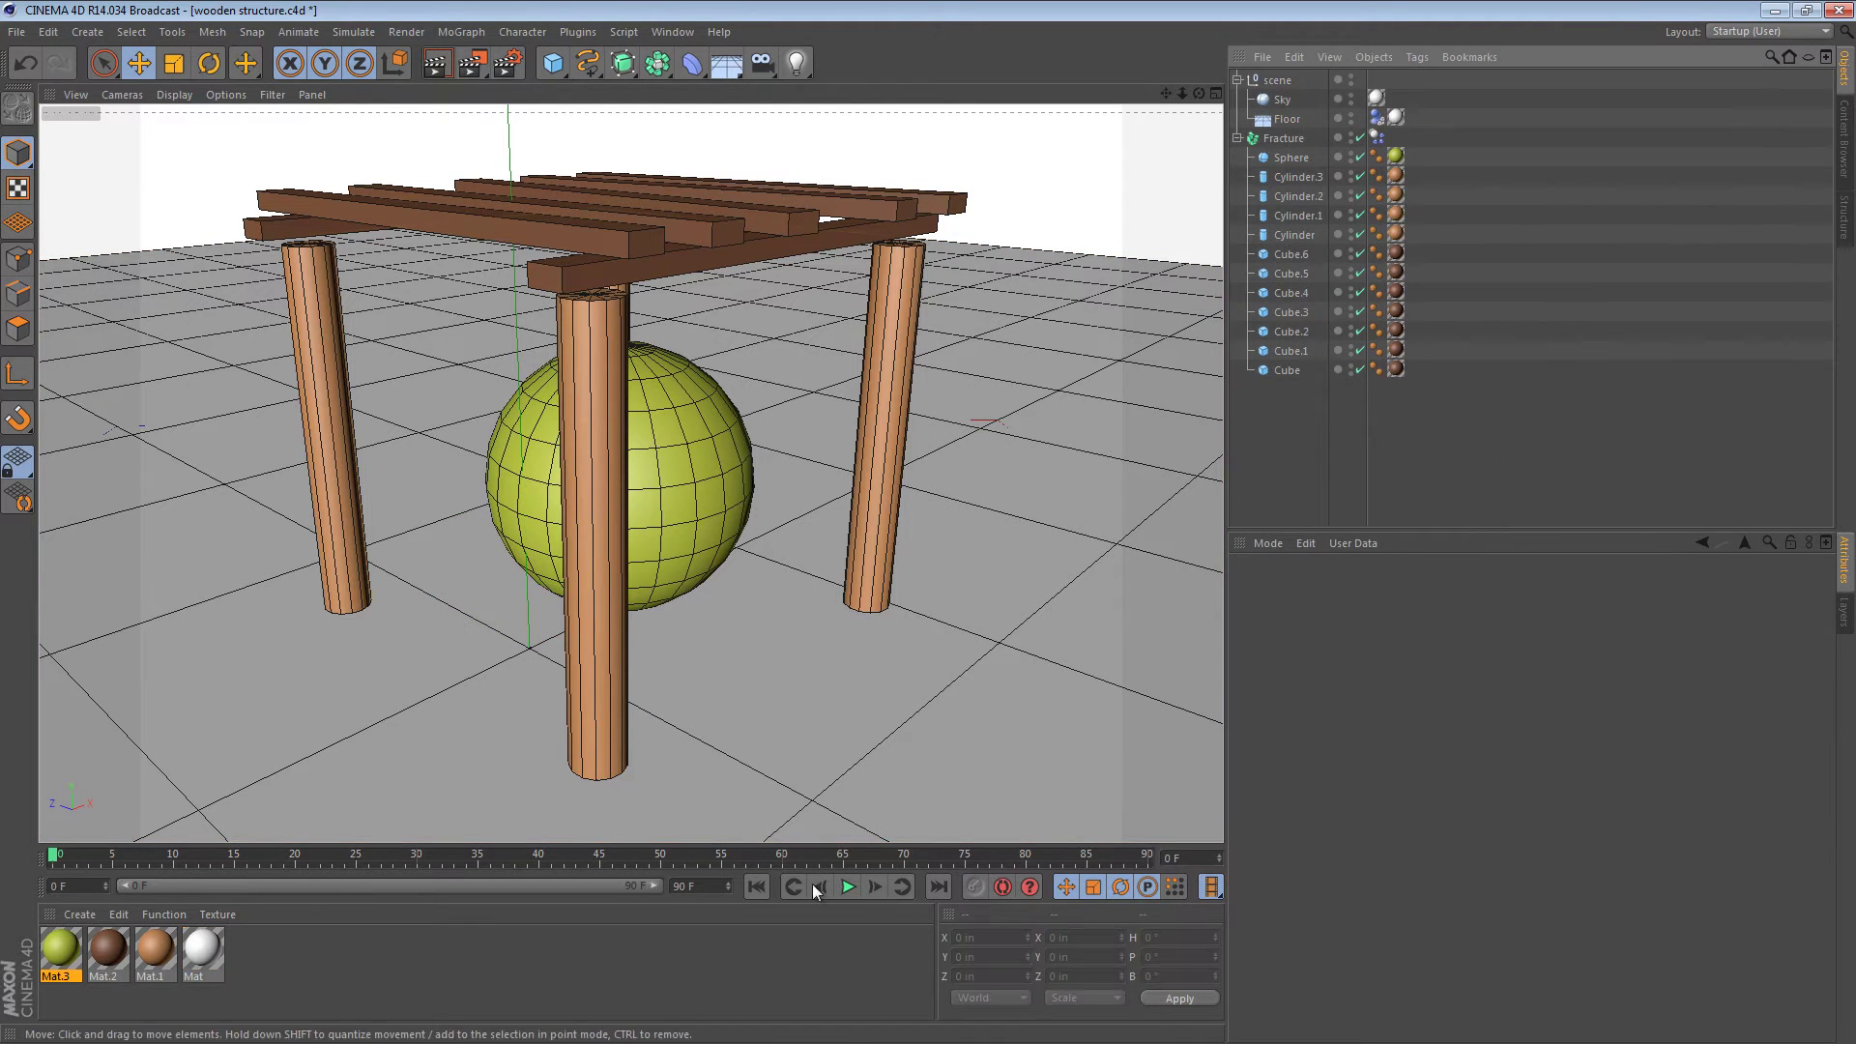
click(847, 886)
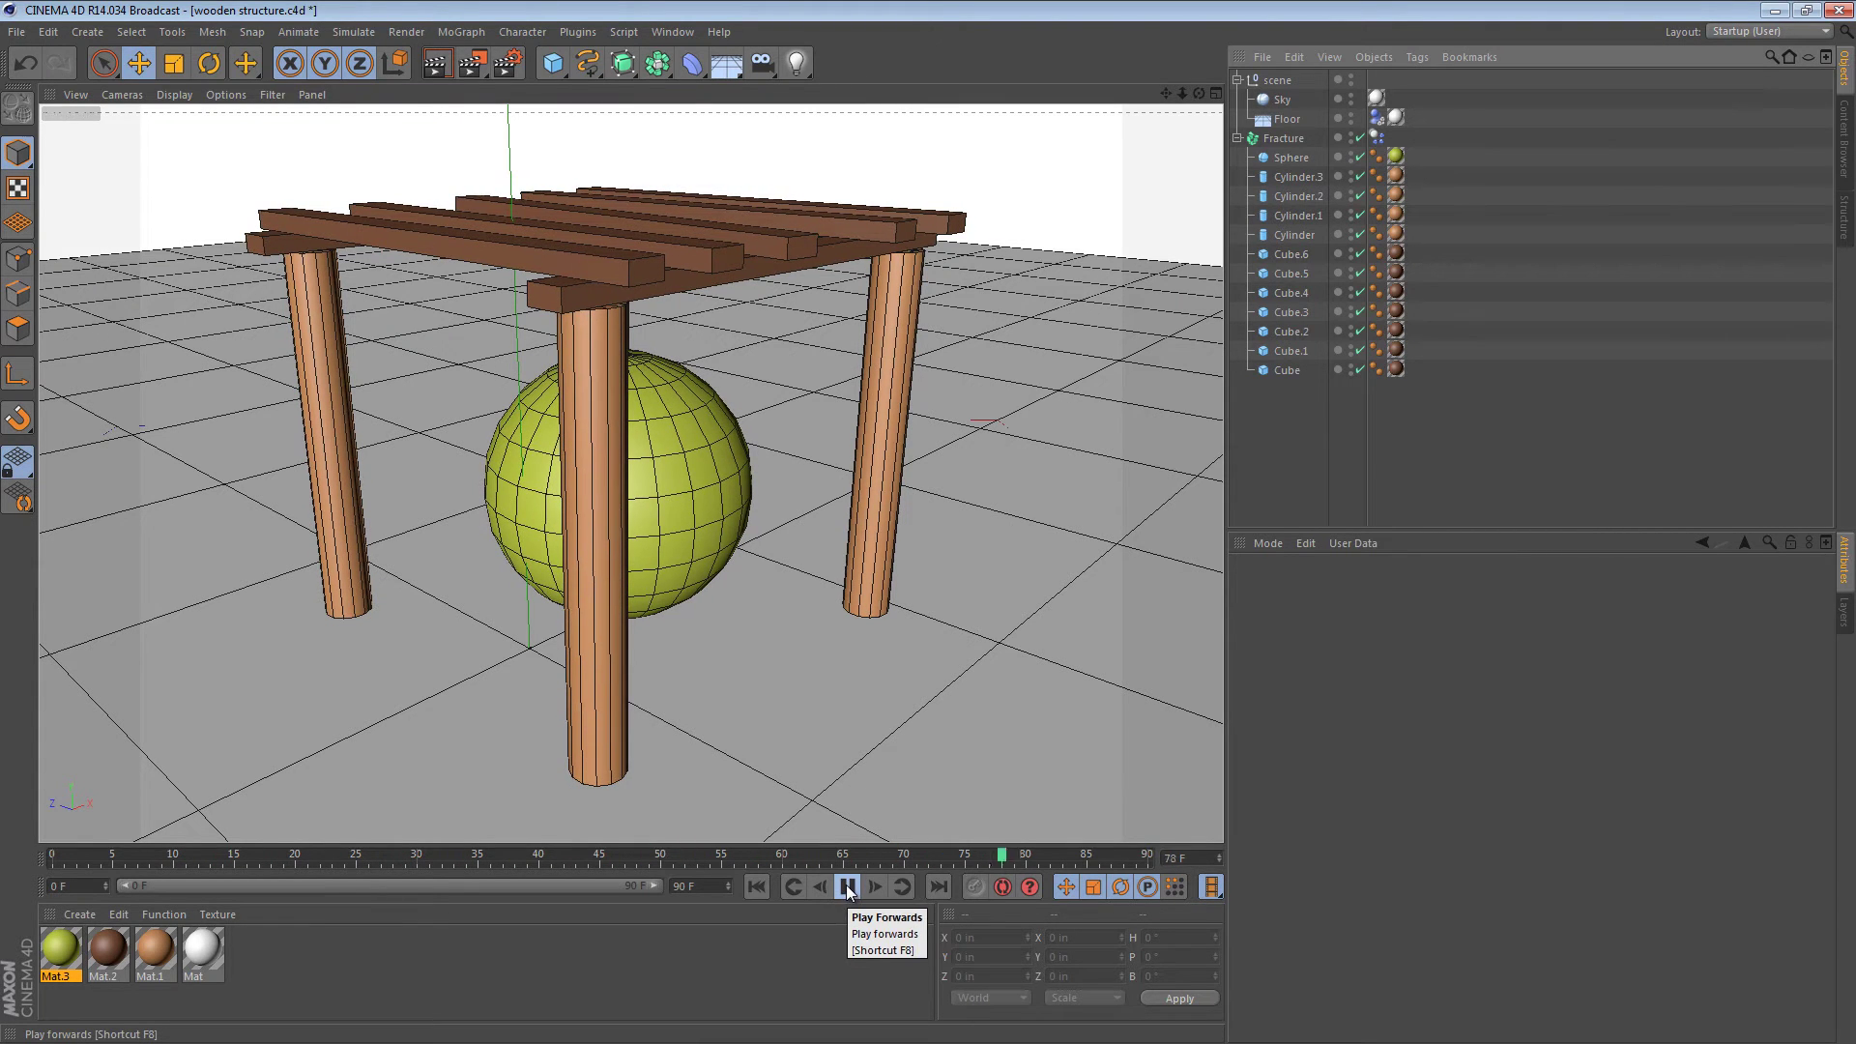
click(846, 886)
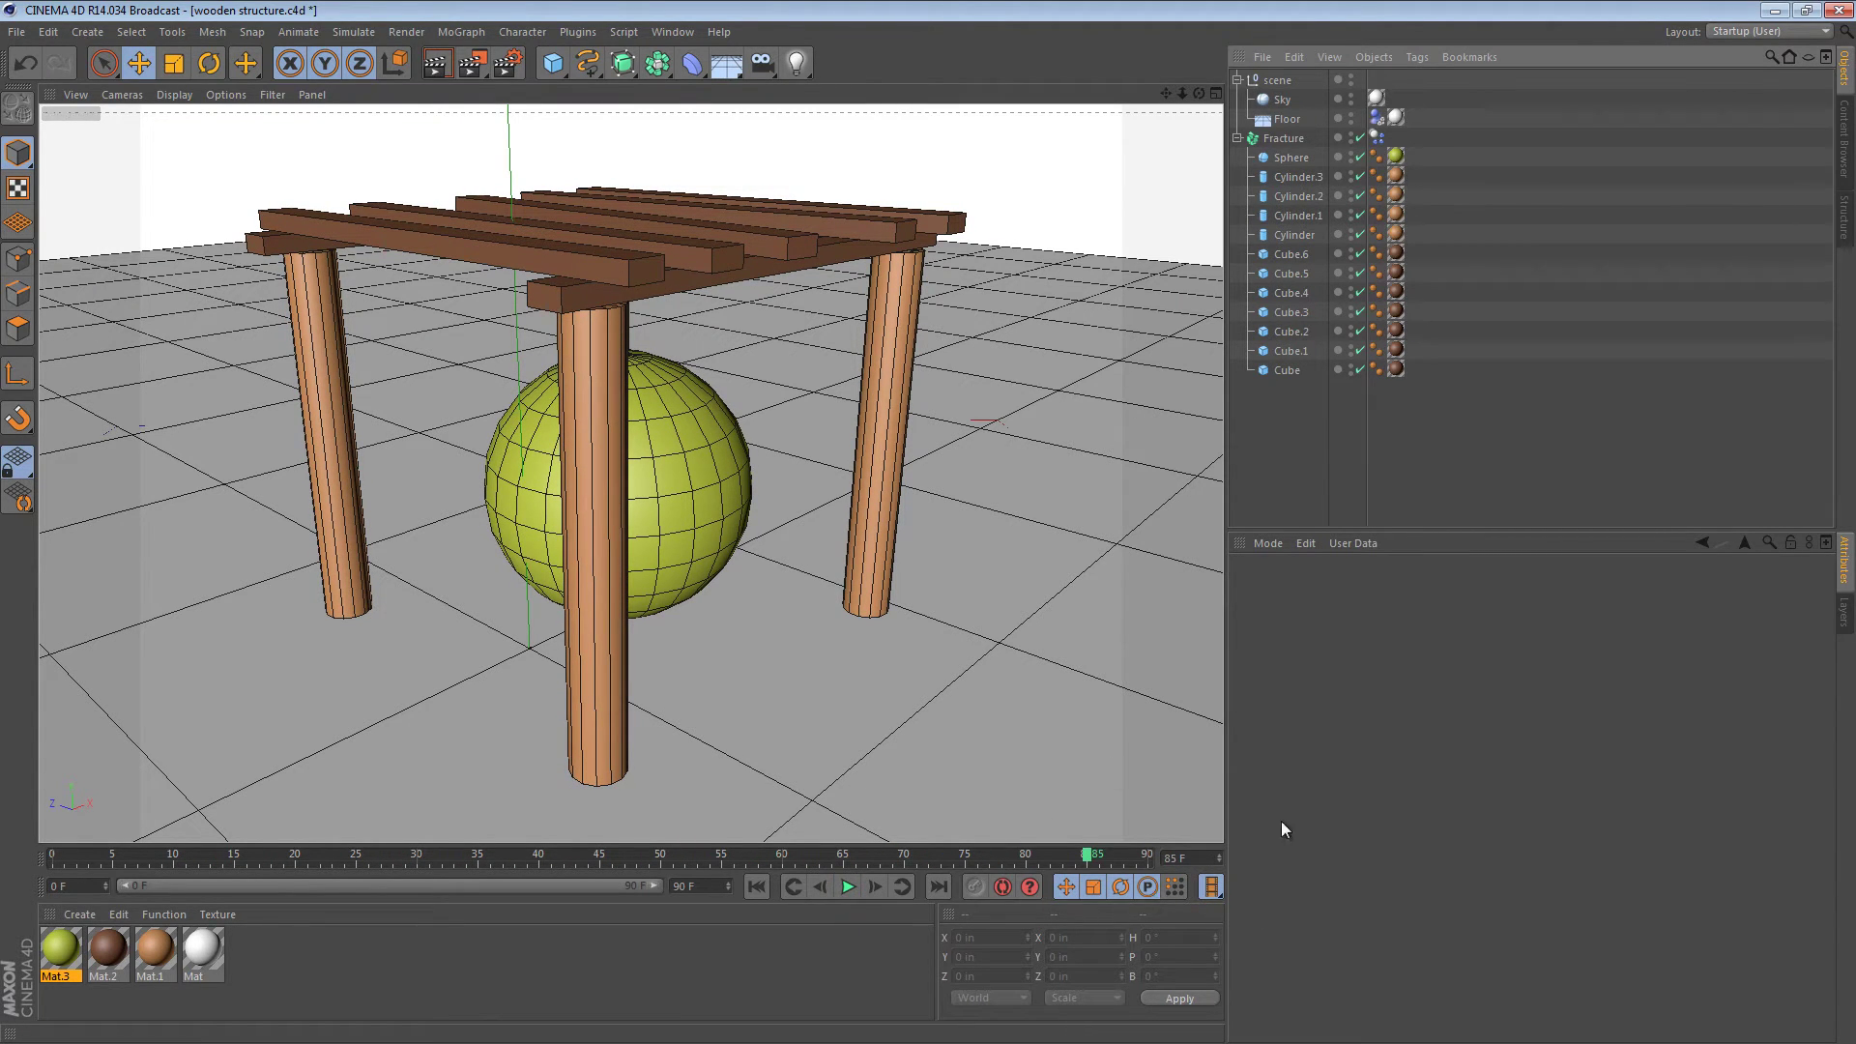
Step: Store the pergola's current pose with Set Initial State, then rewind and replay to verify
click(1374, 136)
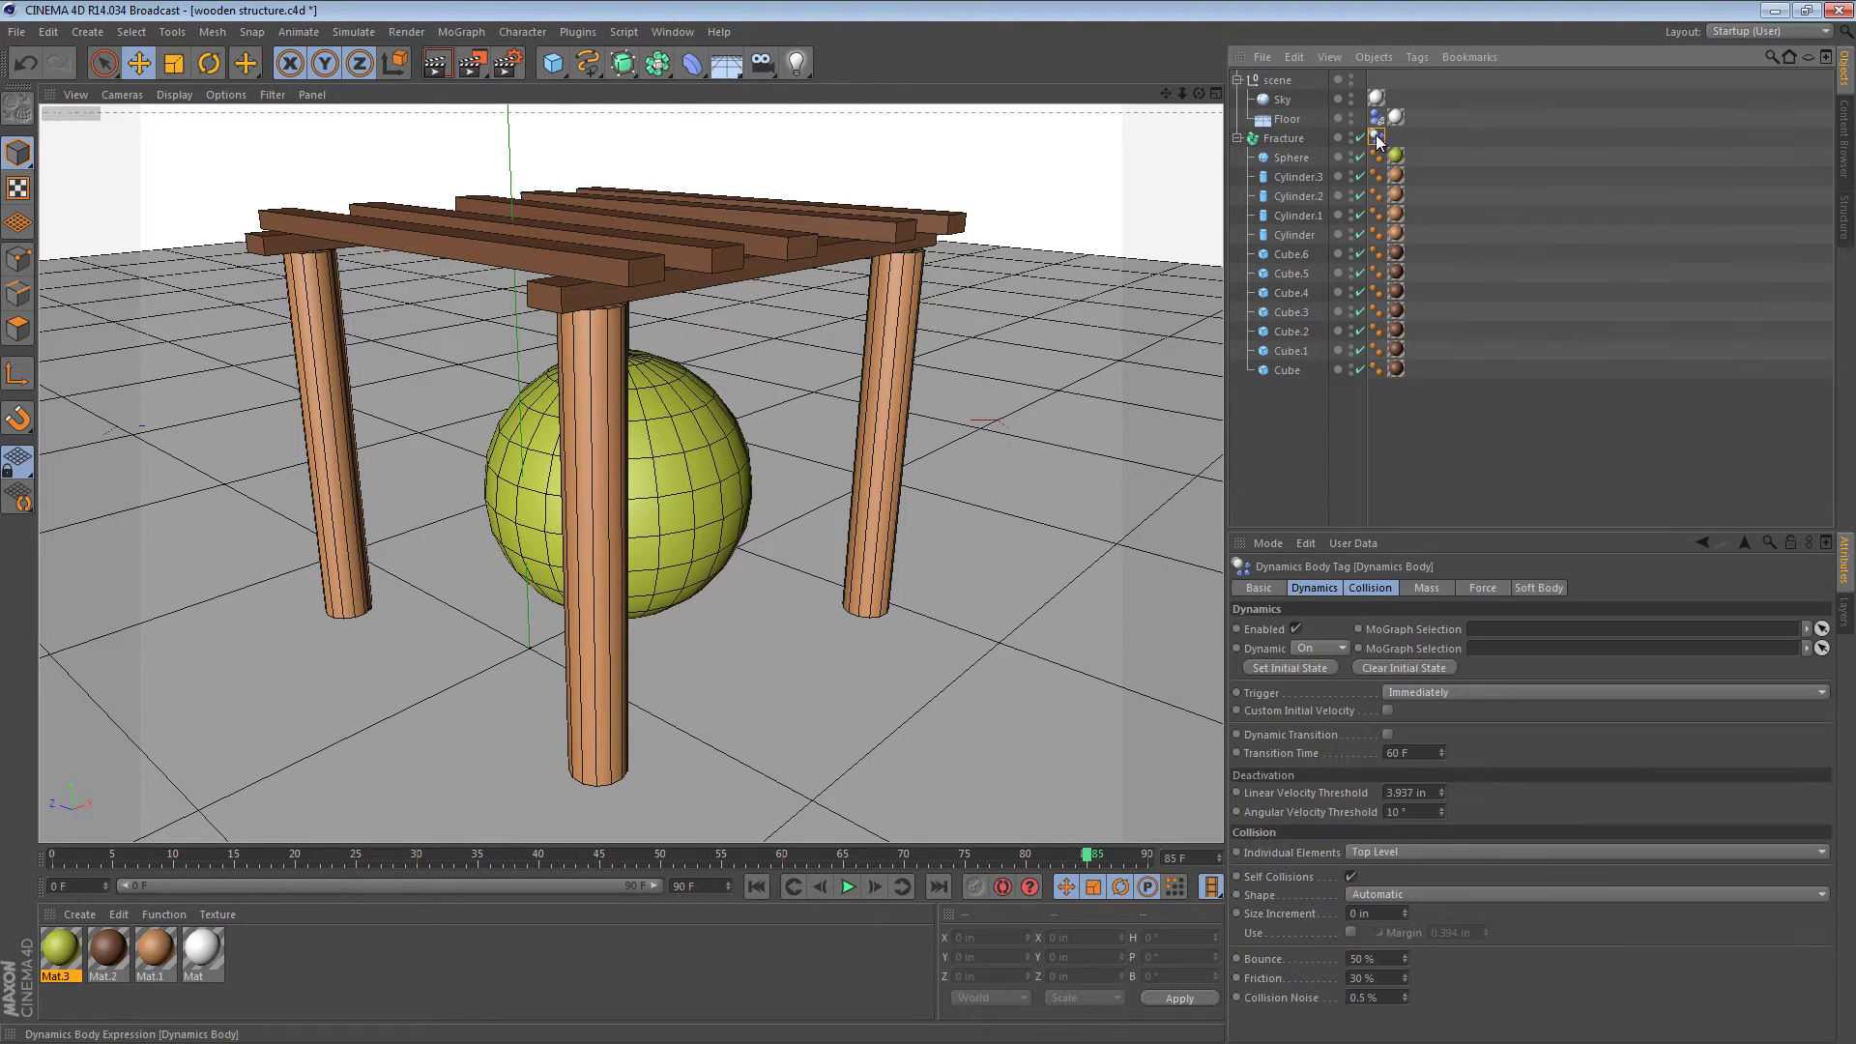
click(1297, 665)
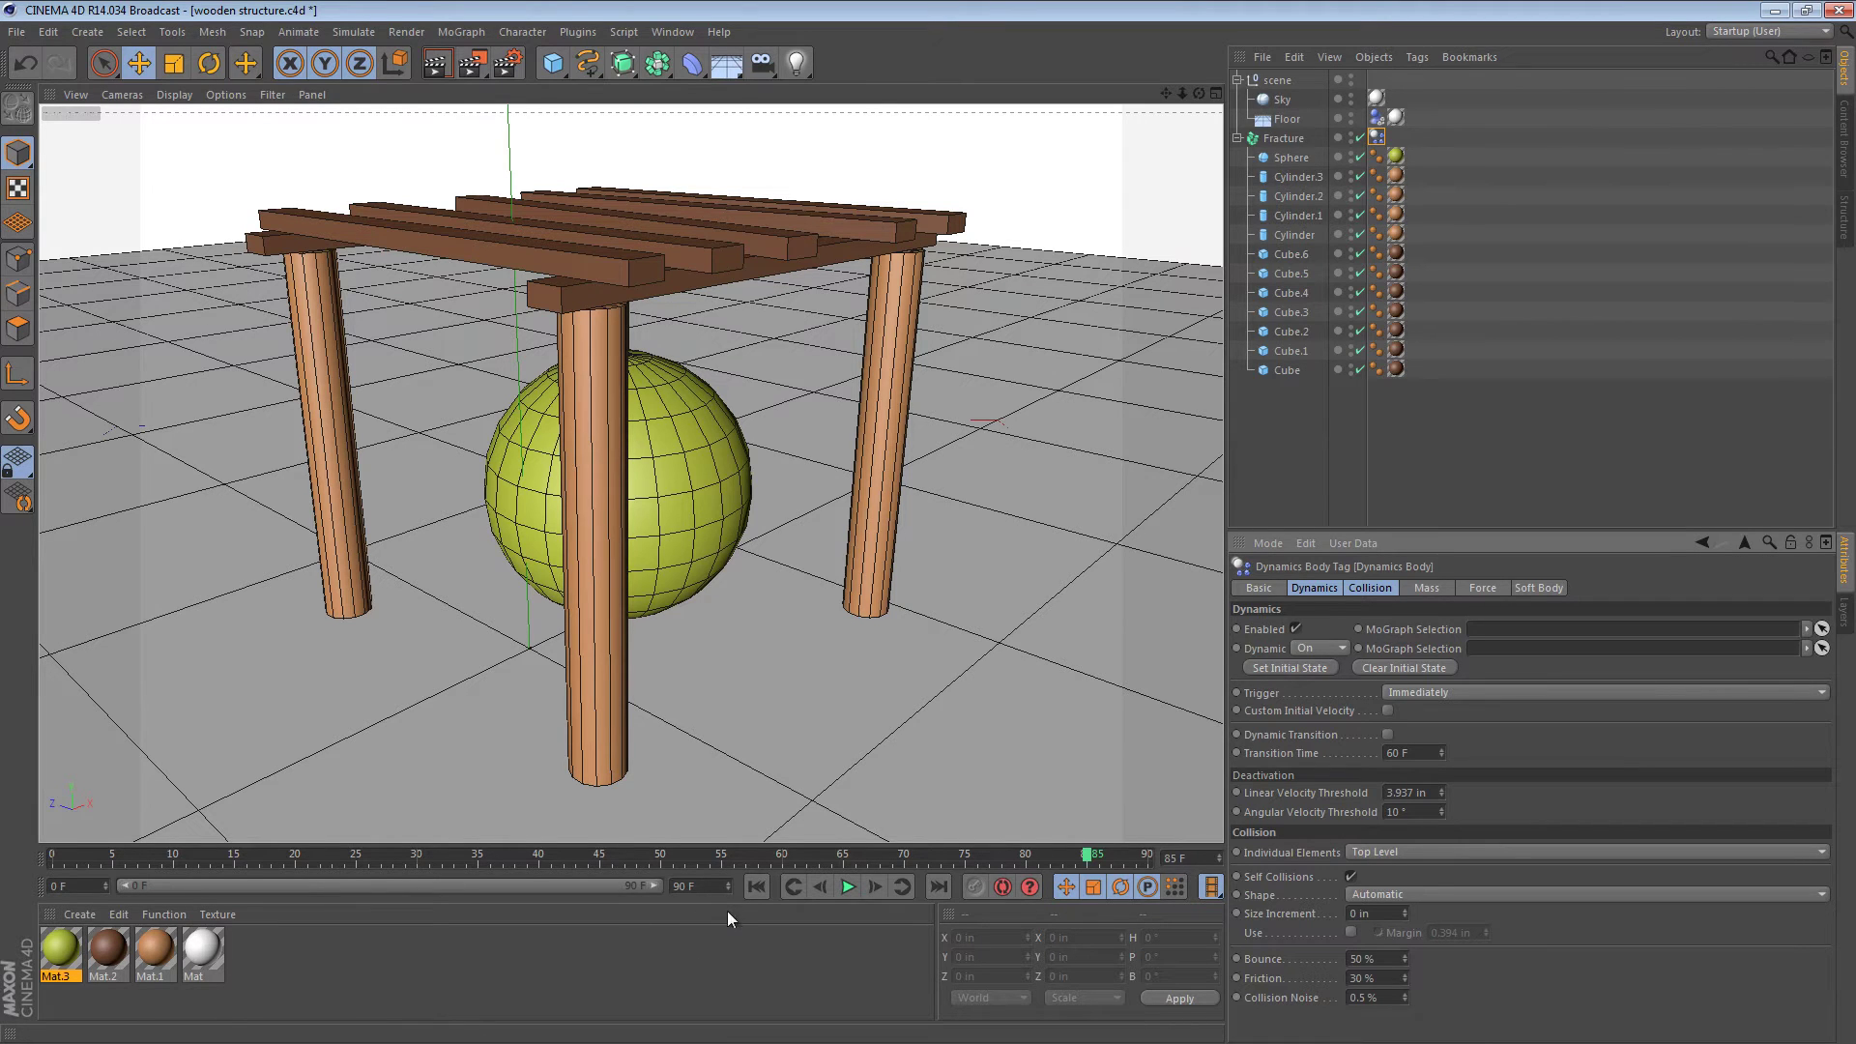
click(748, 885)
click(849, 888)
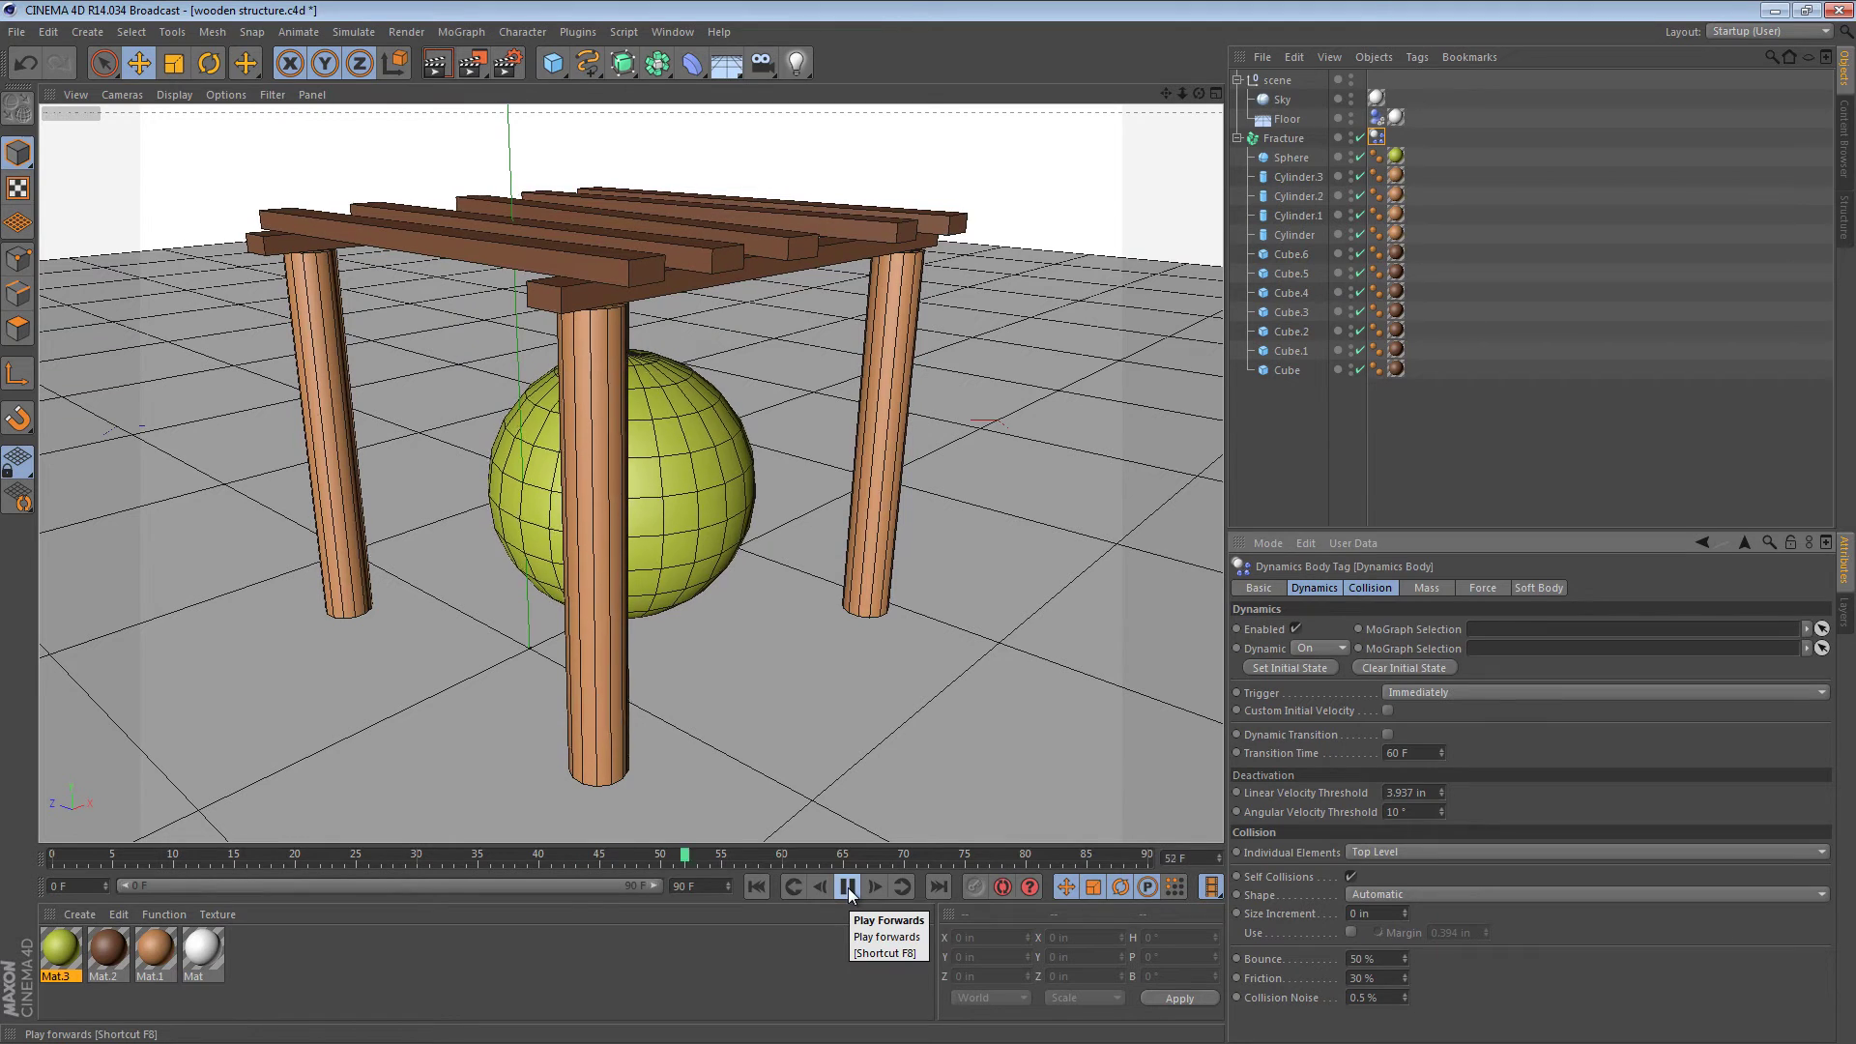
click(849, 887)
click(754, 886)
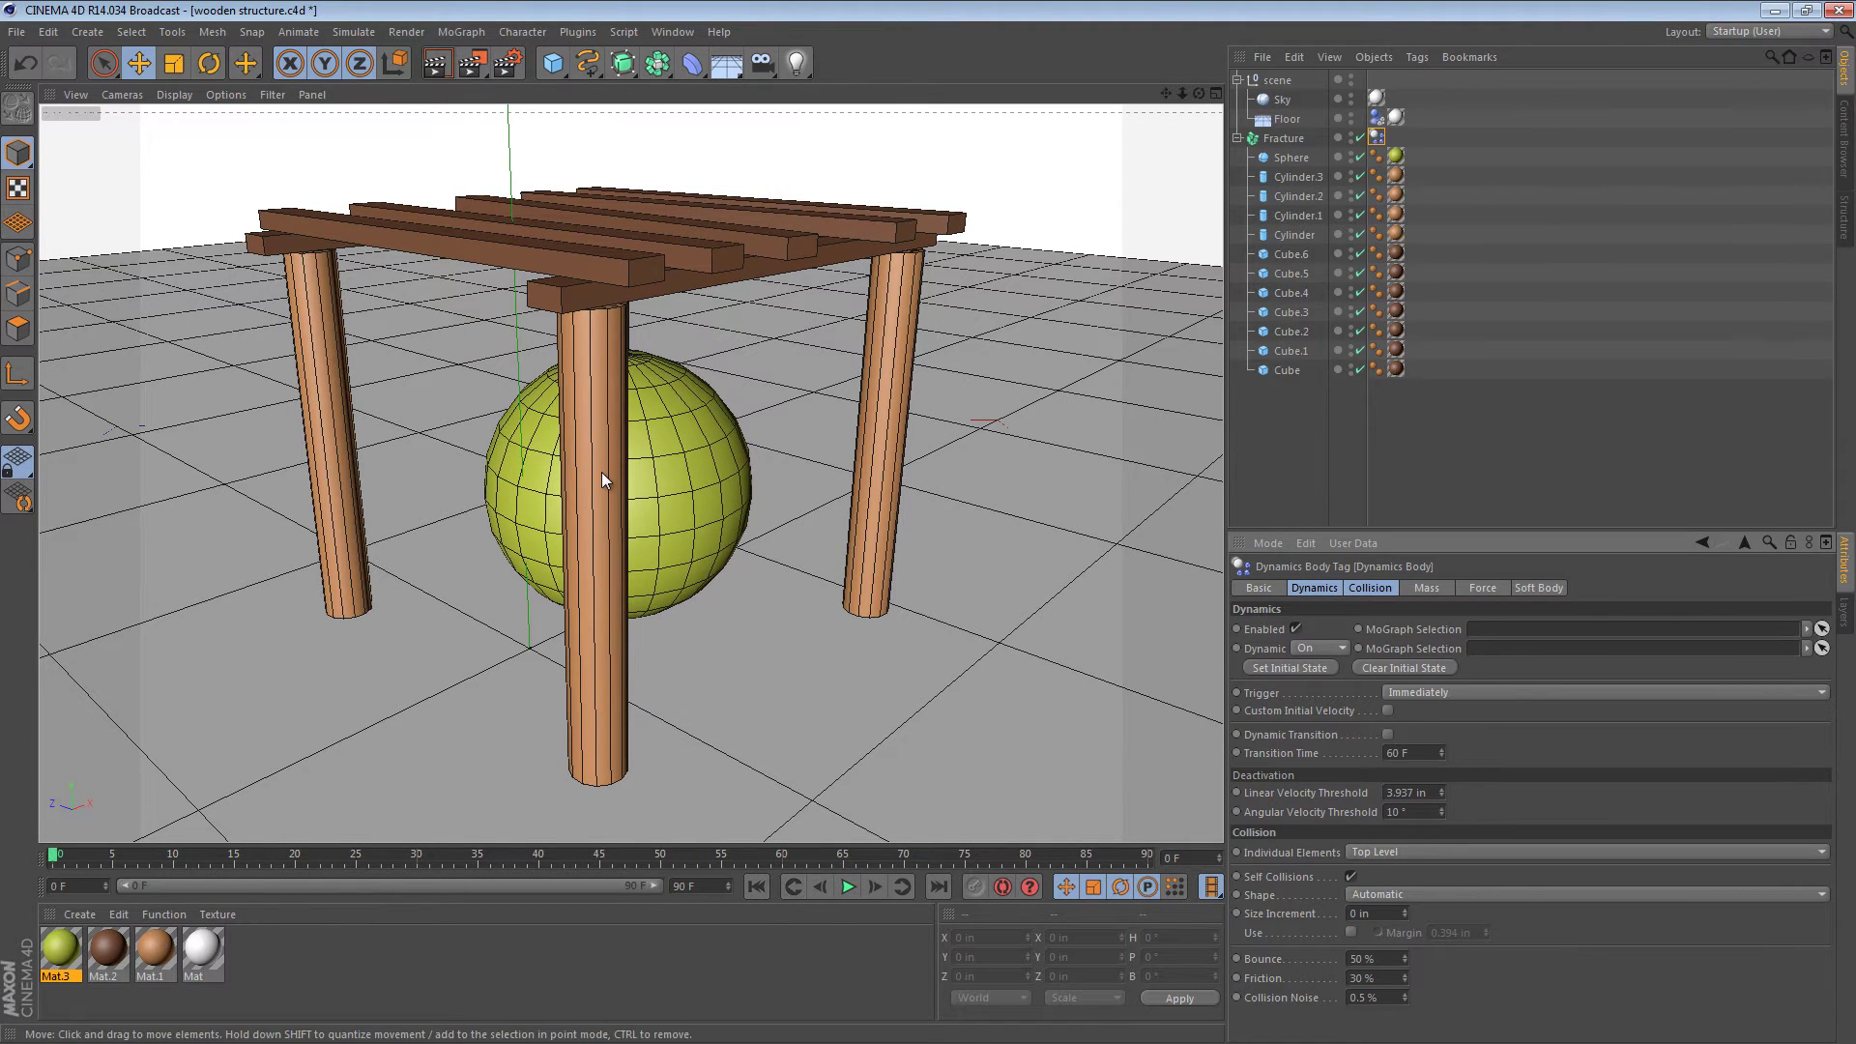
Step: In Top view, add a new Cube primitive to the scene
key(F2)
scroll(993, 420, down, 3)
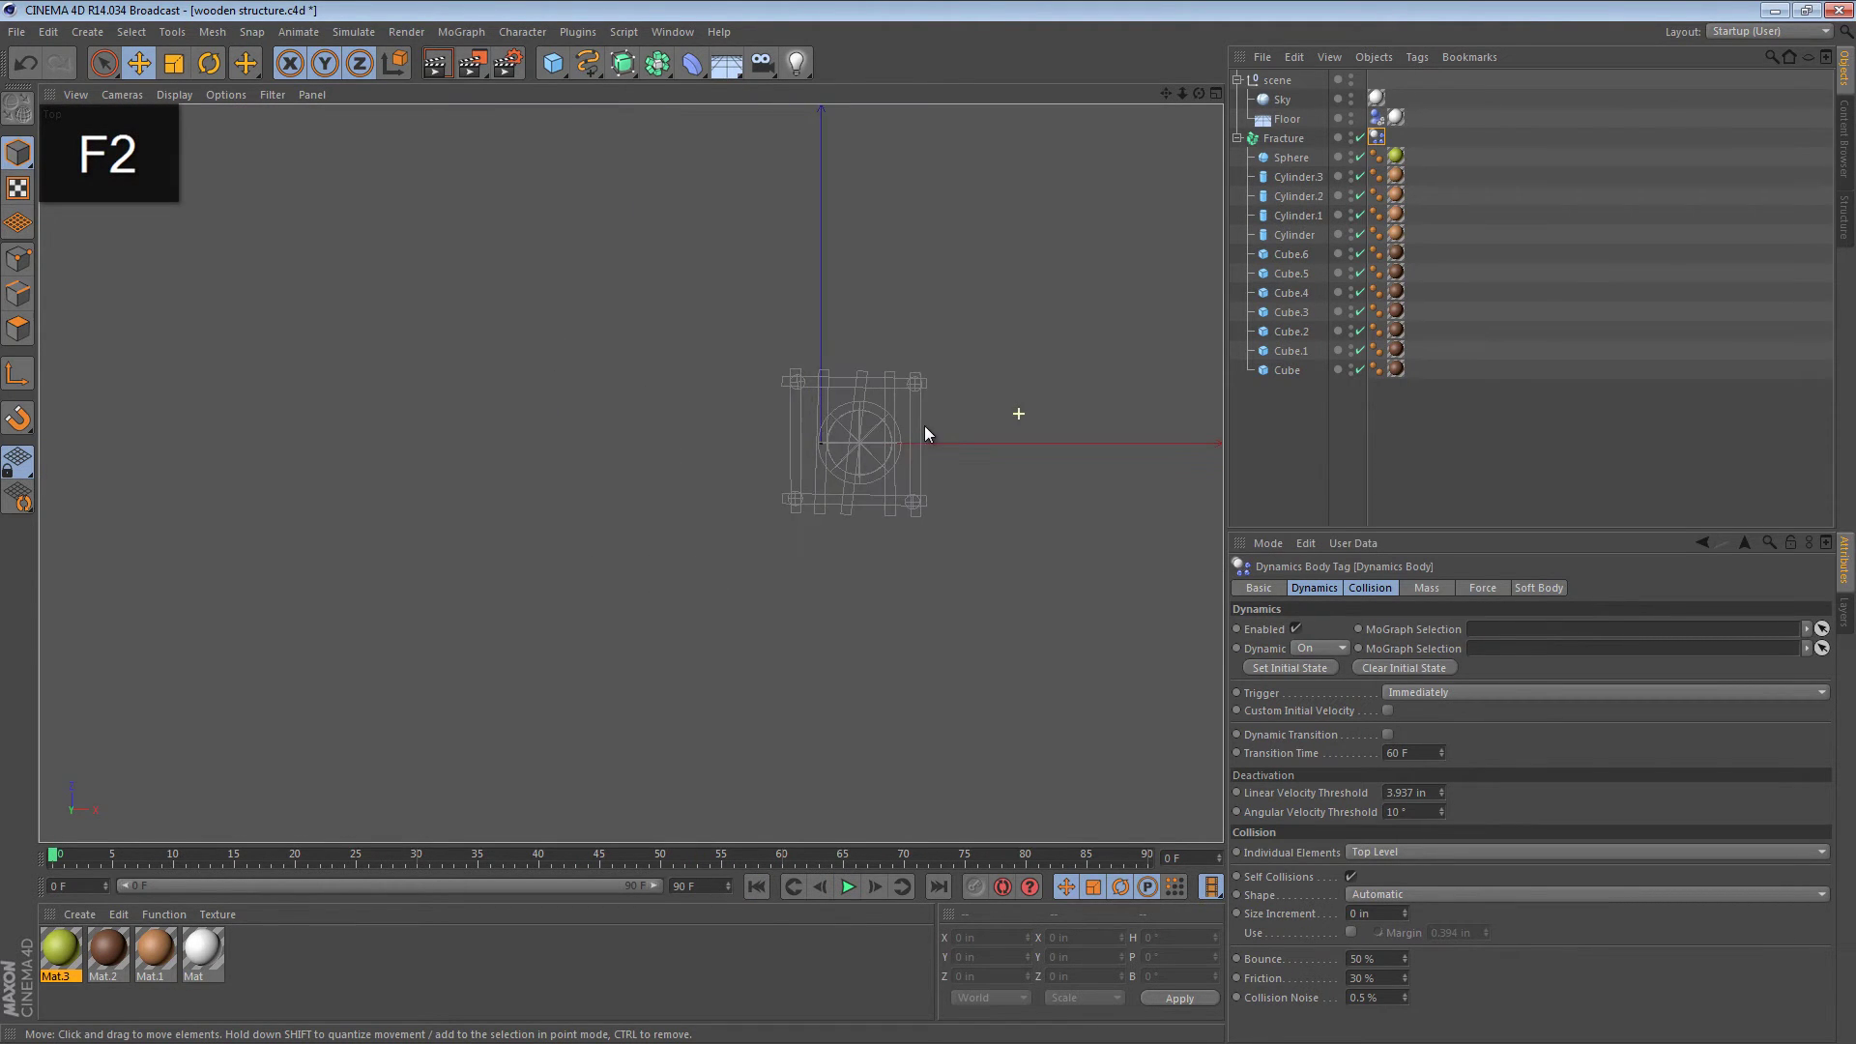
alt+middle_drag(804, 384, 700, 317)
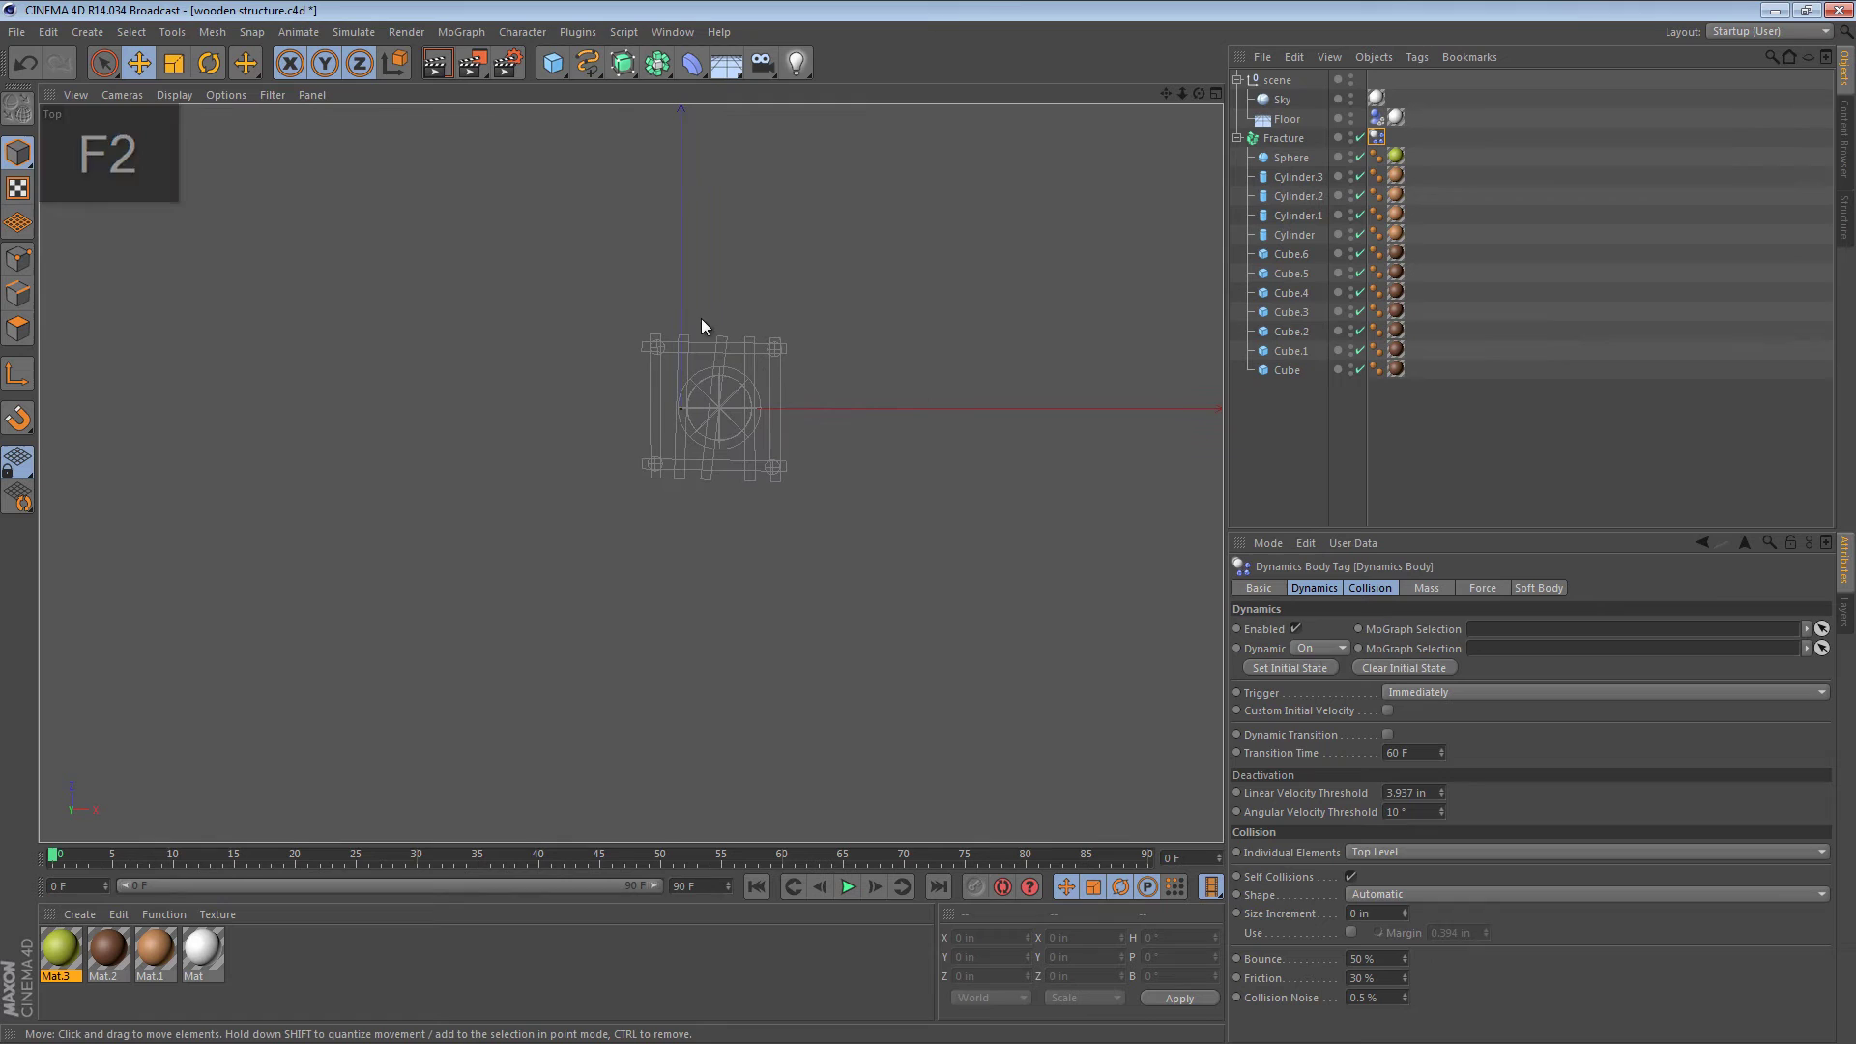
click(561, 64)
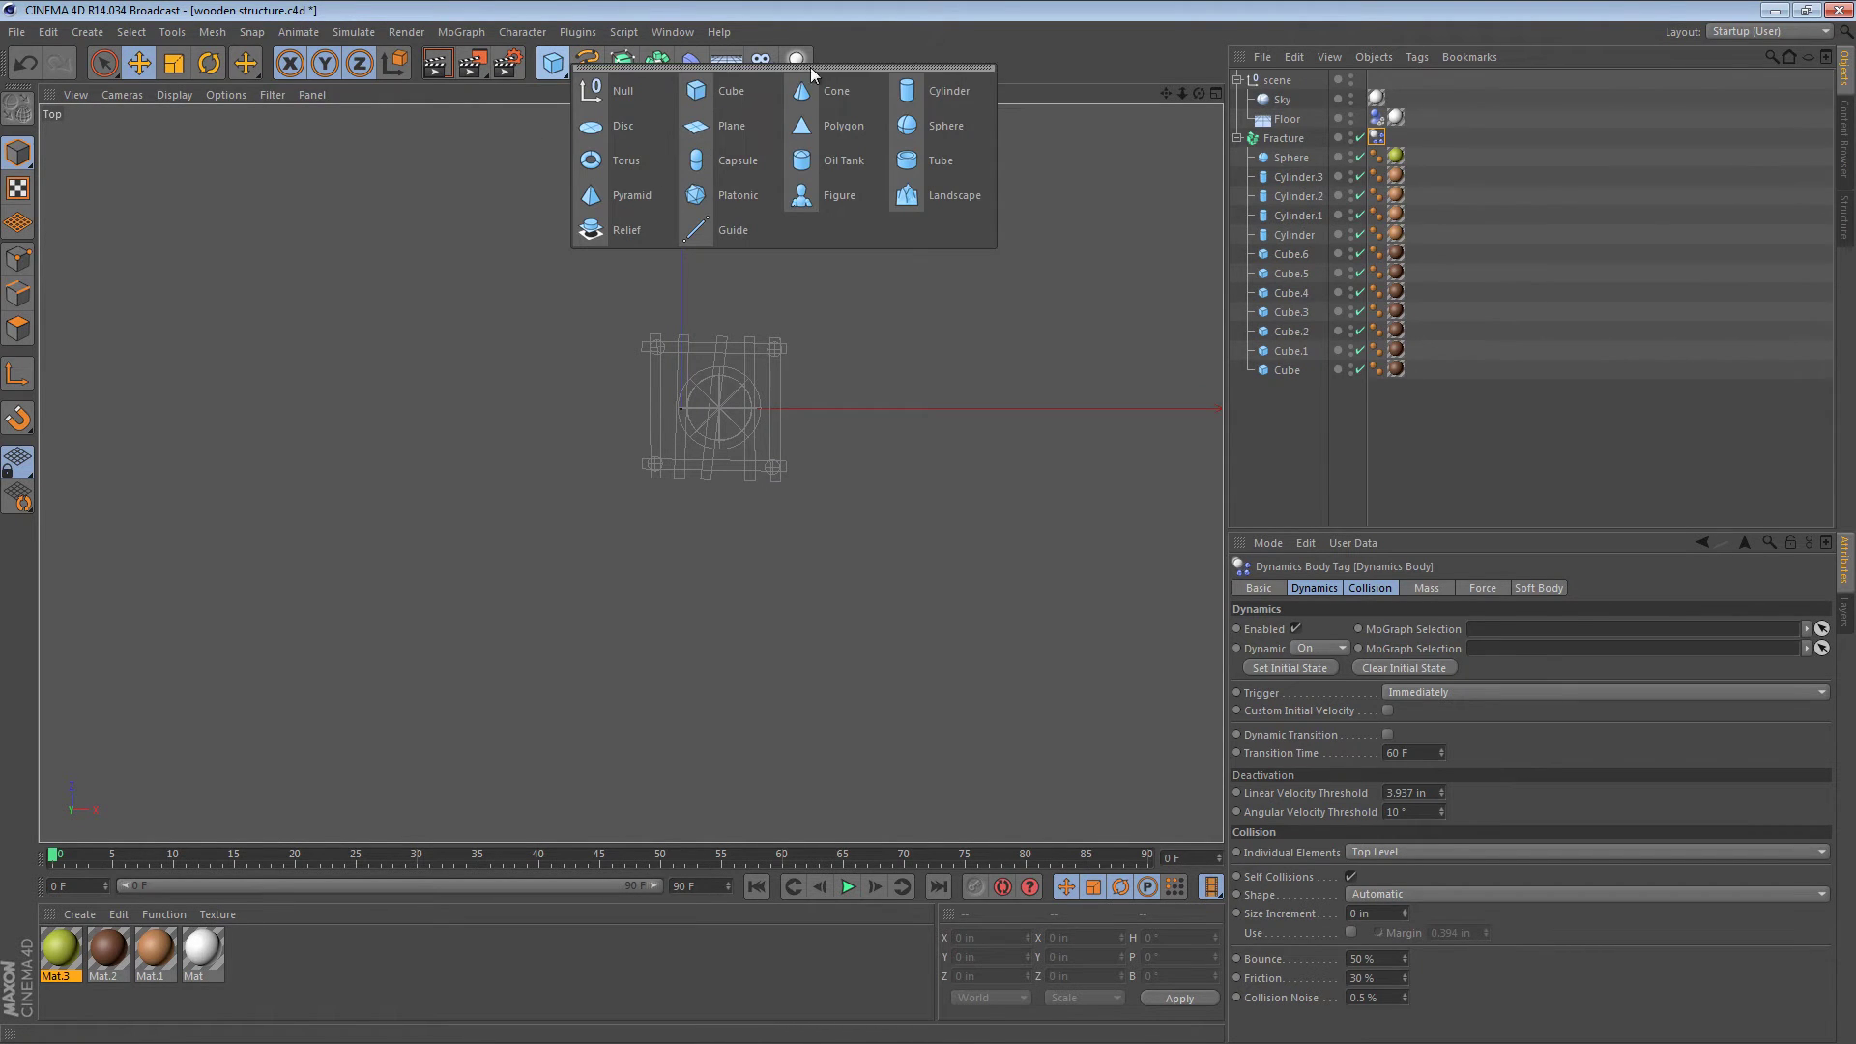
click(701, 92)
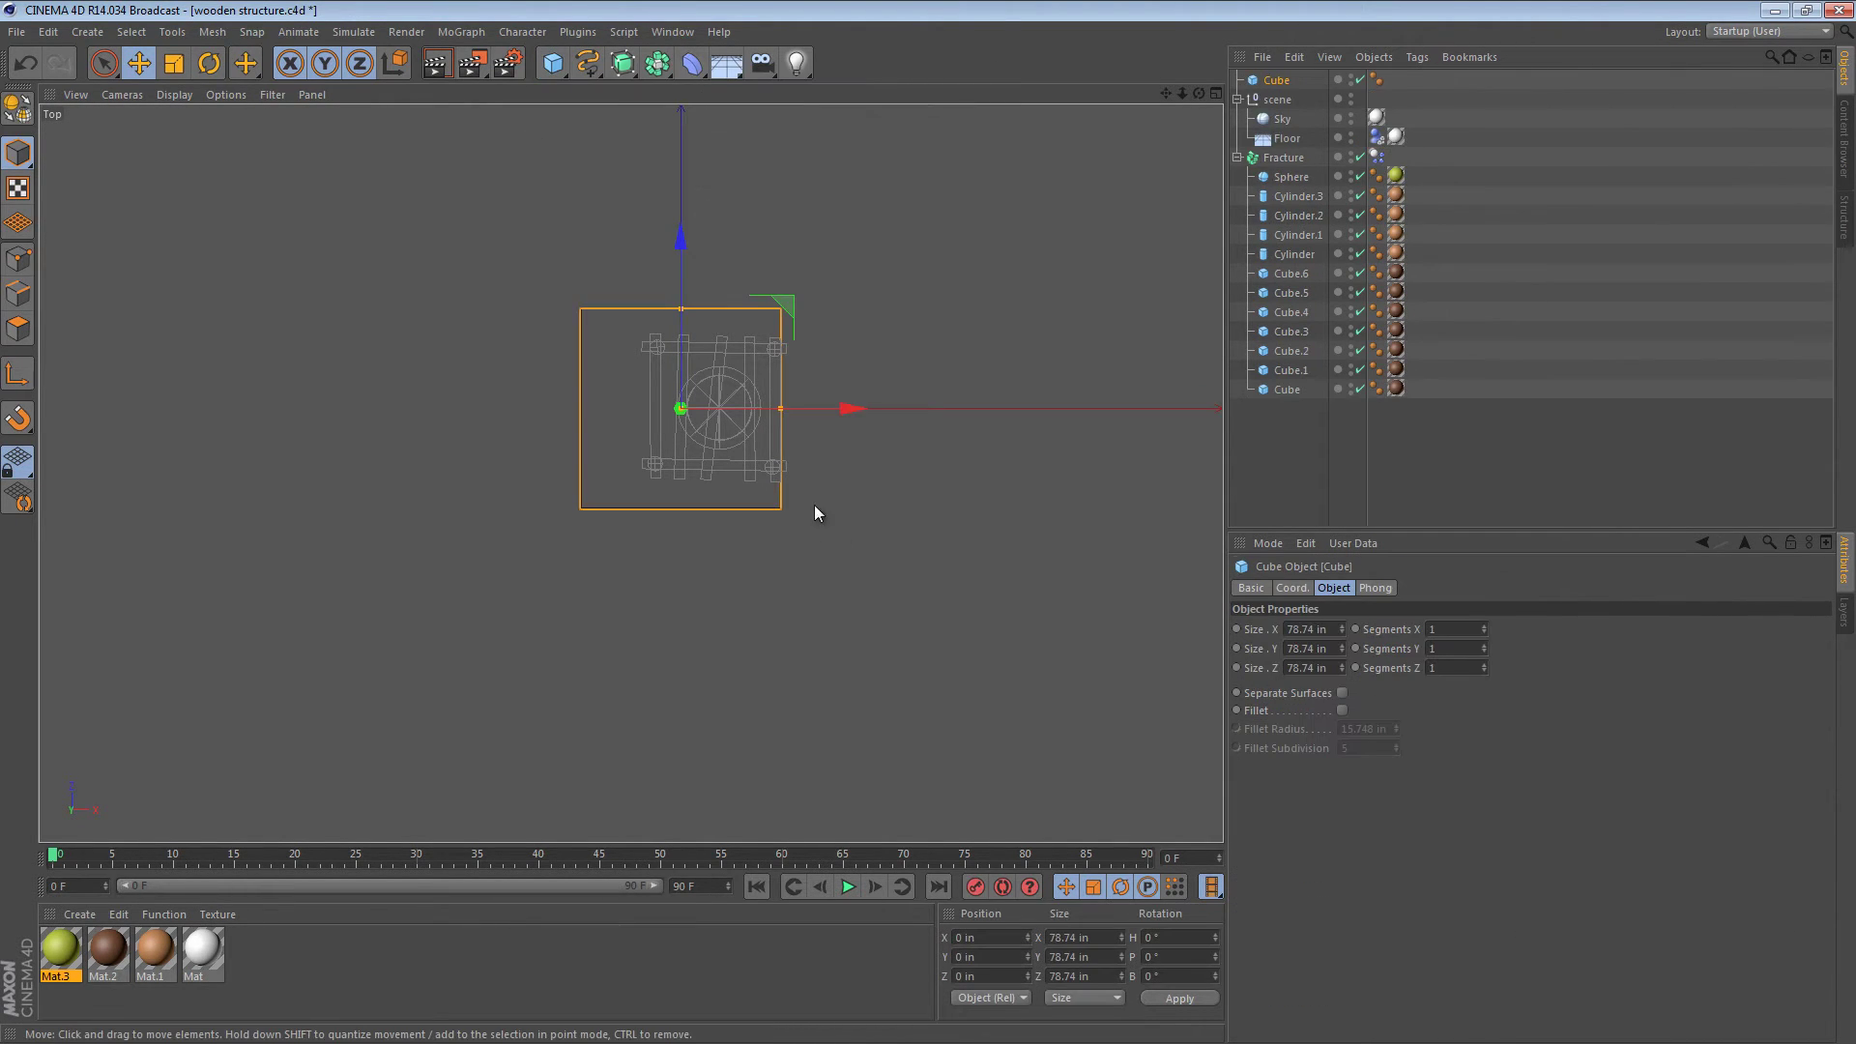
Step: Scale the cube down to about 21 inches and place it down-right of the pergola
key(t)
drag(960, 399, 788, 444)
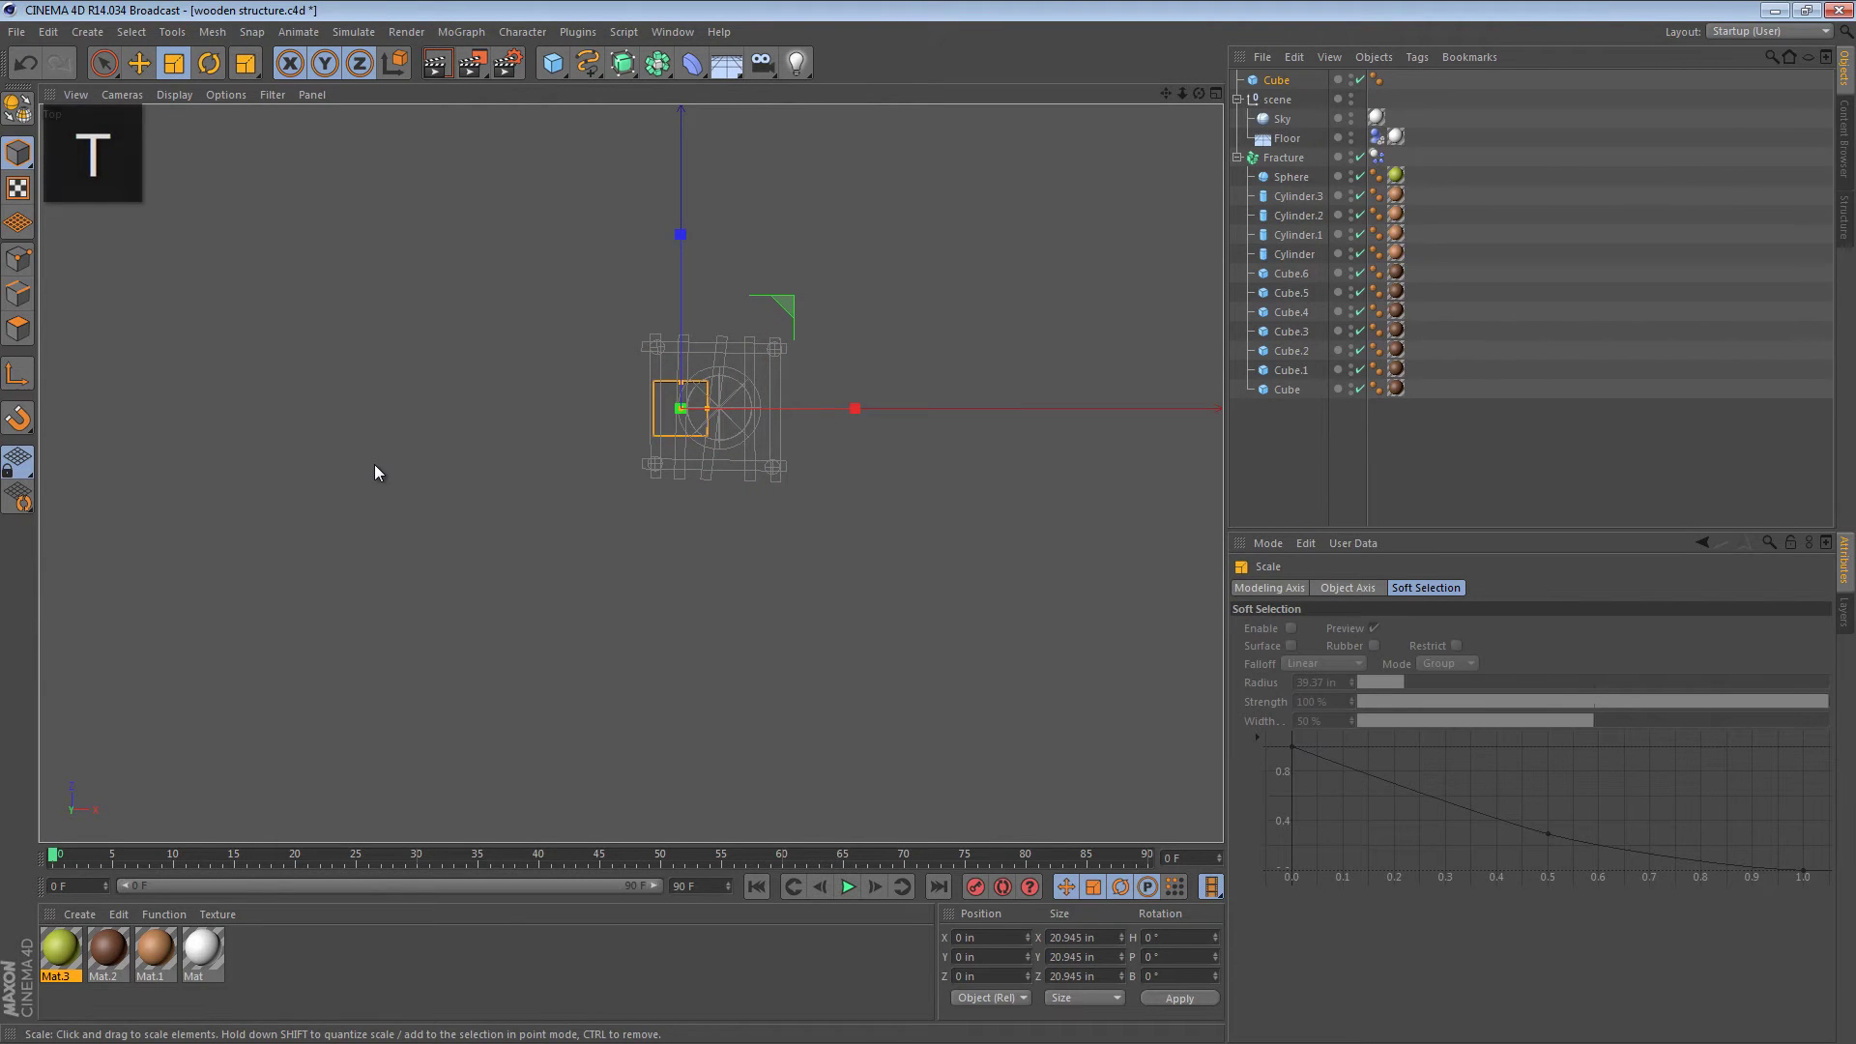
key(e)
drag(768, 513, 908, 745)
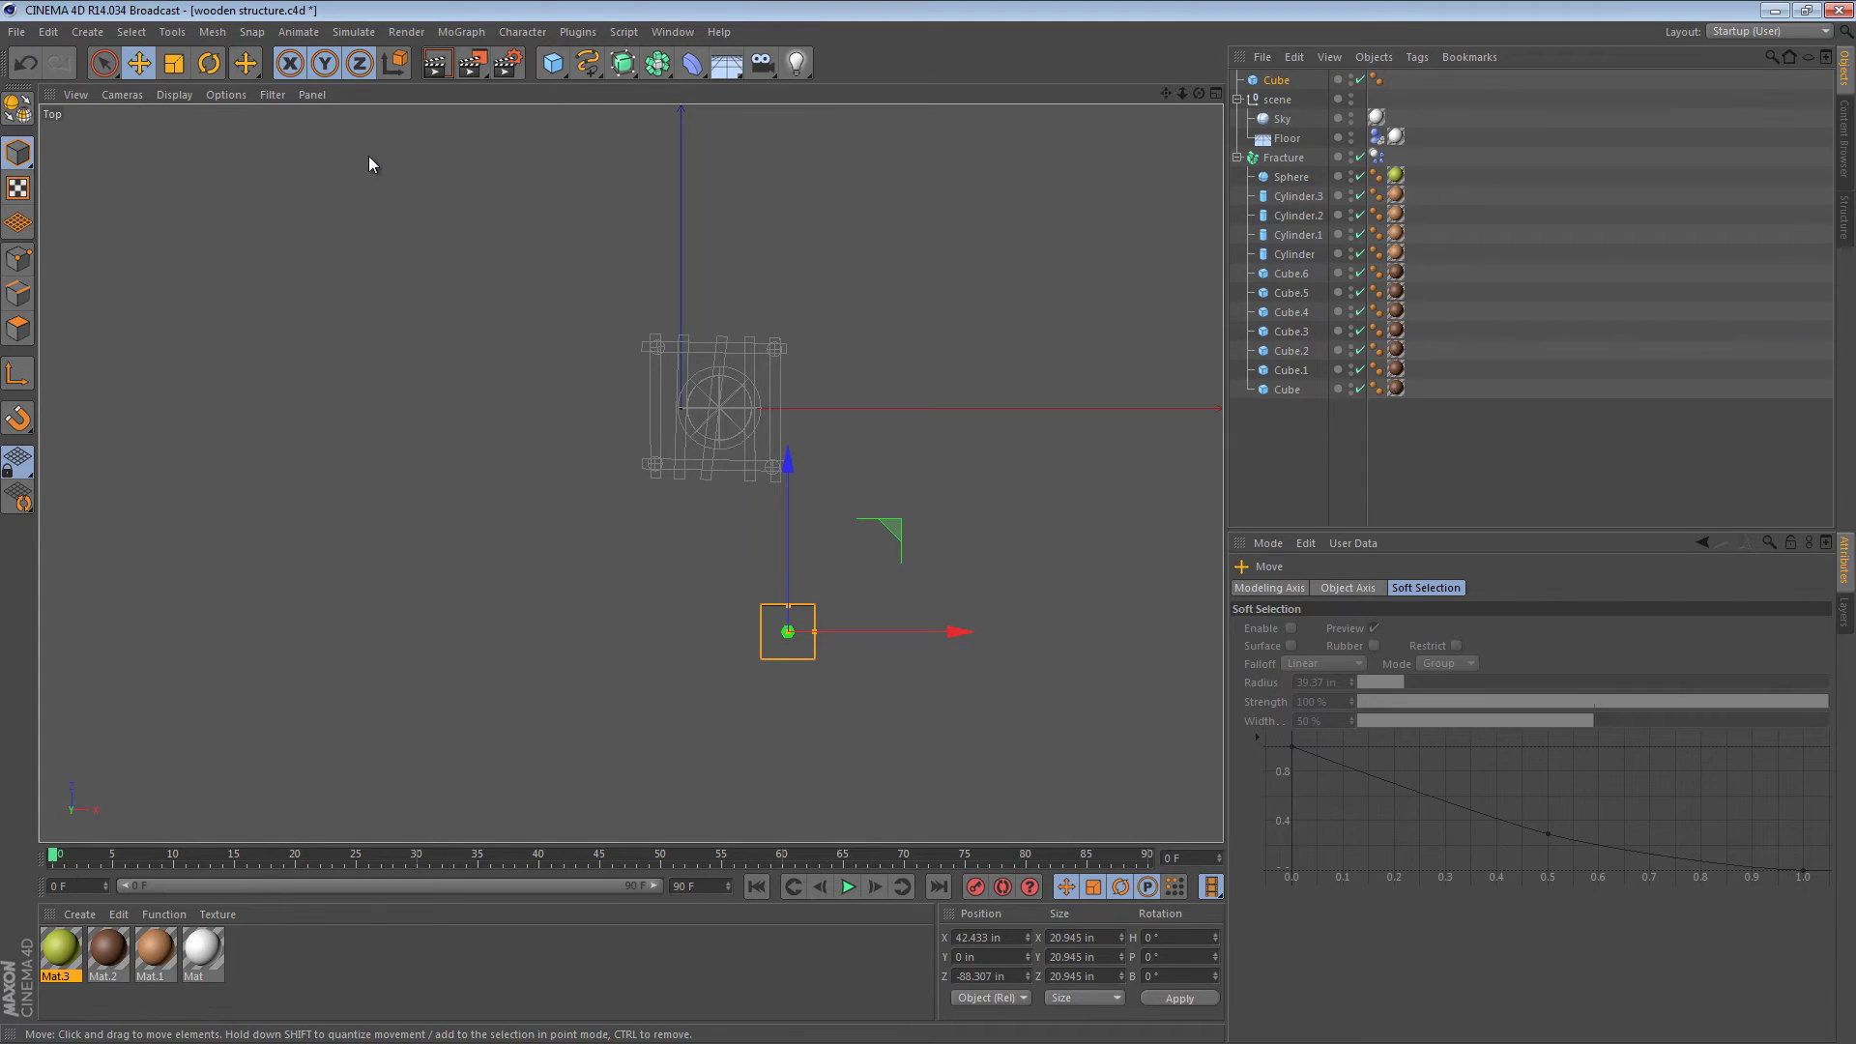
drag(847, 697, 865, 699)
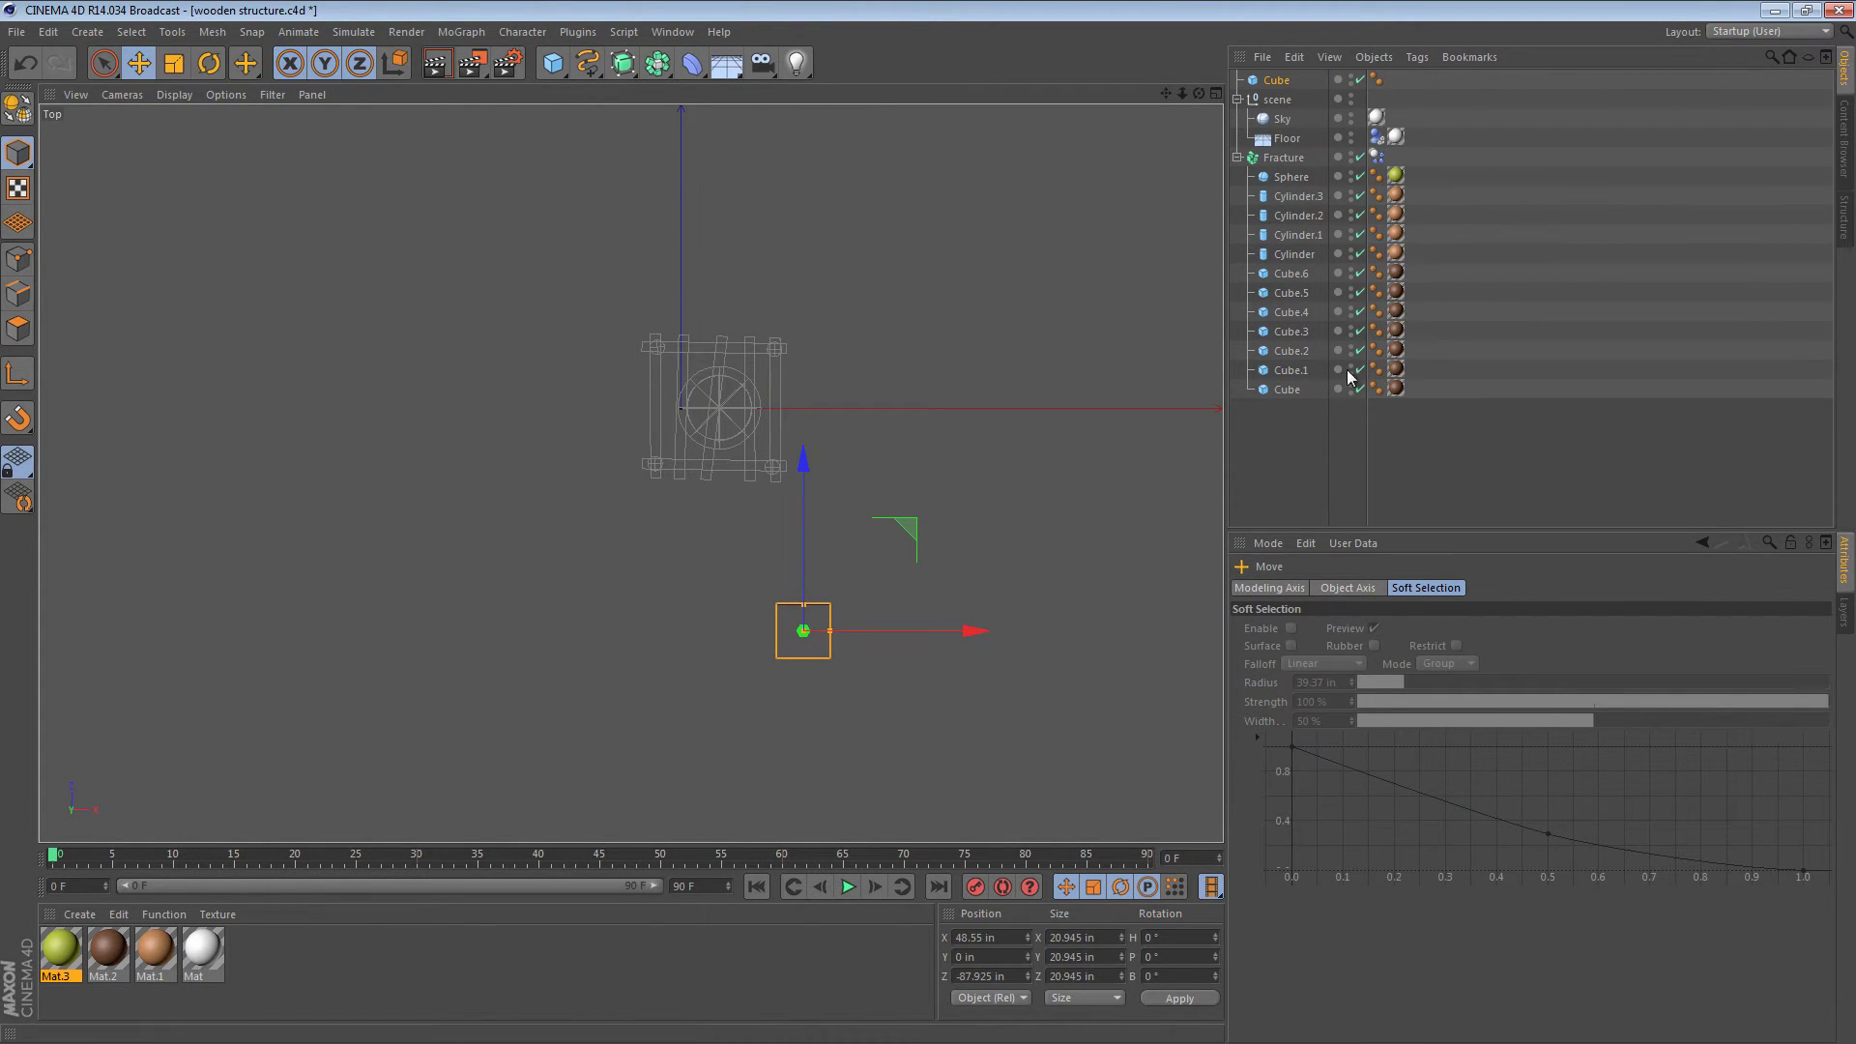
Step: Keyframe the cube's position so it sweeps up-left through the pergola by frame 40
click(1278, 82)
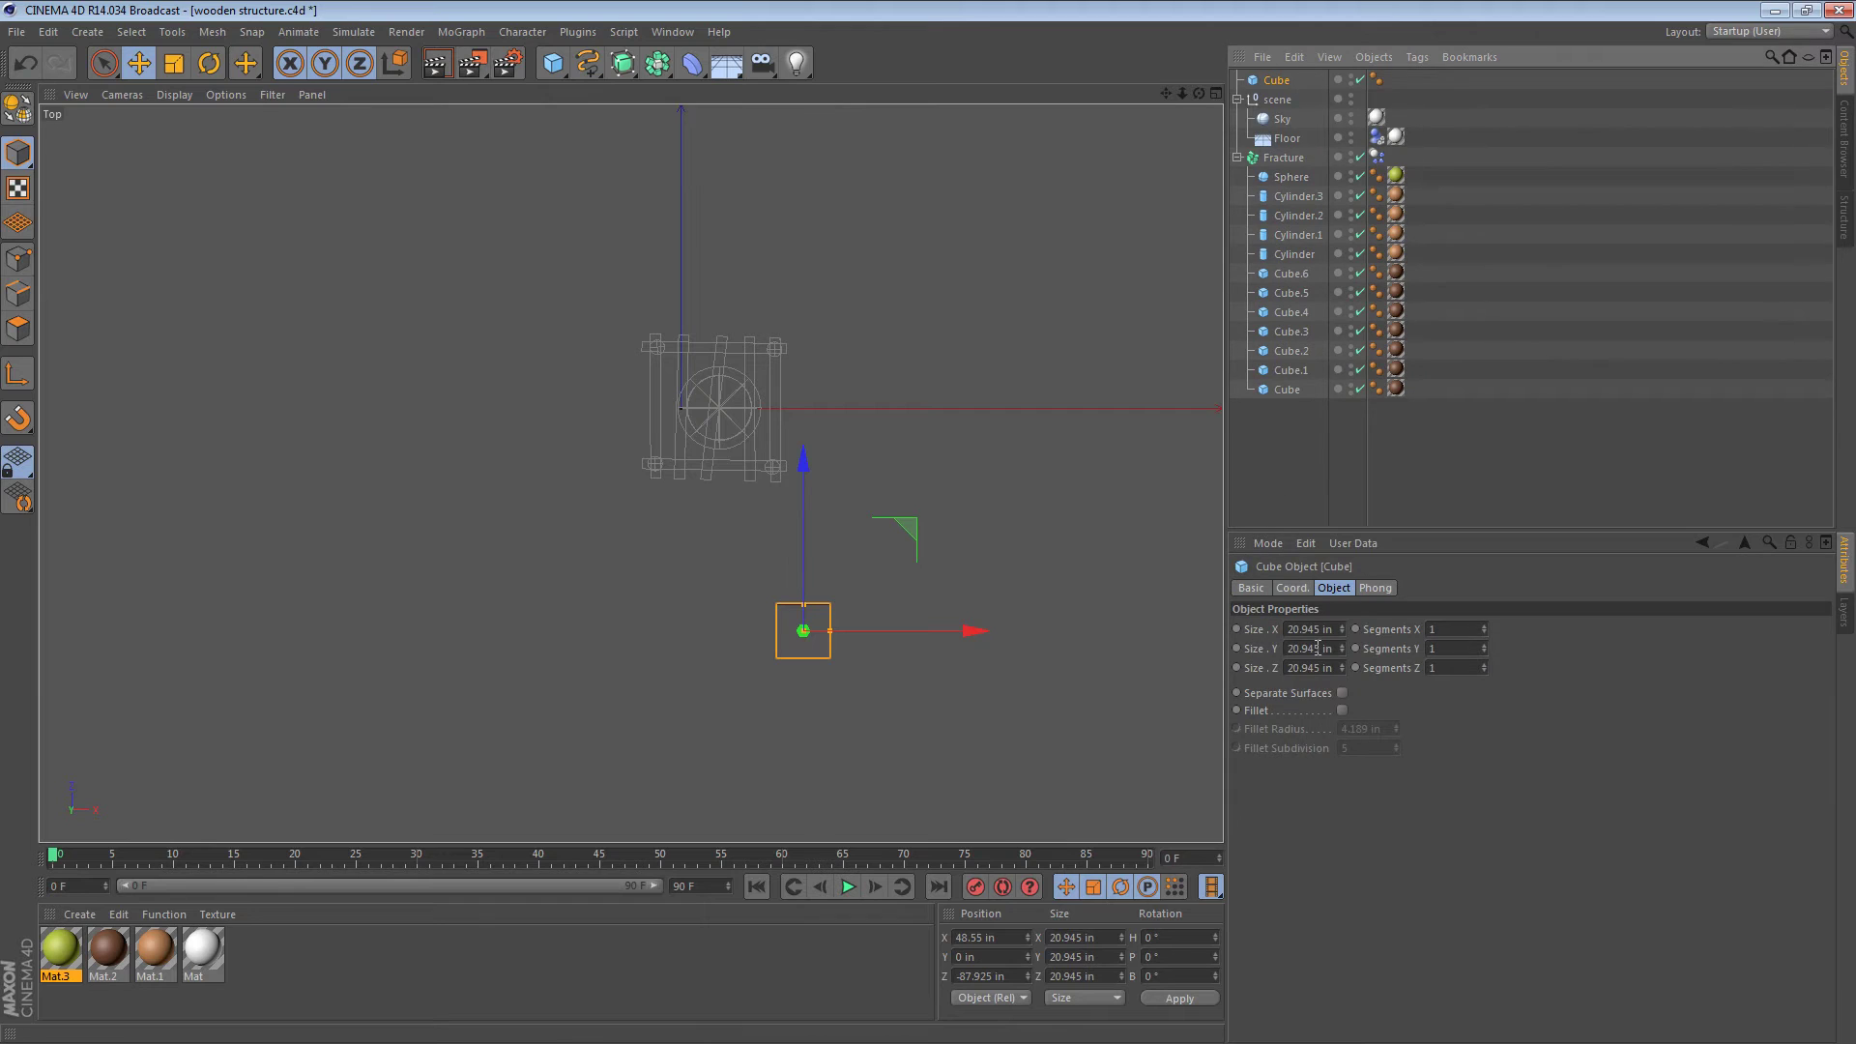
click(1289, 586)
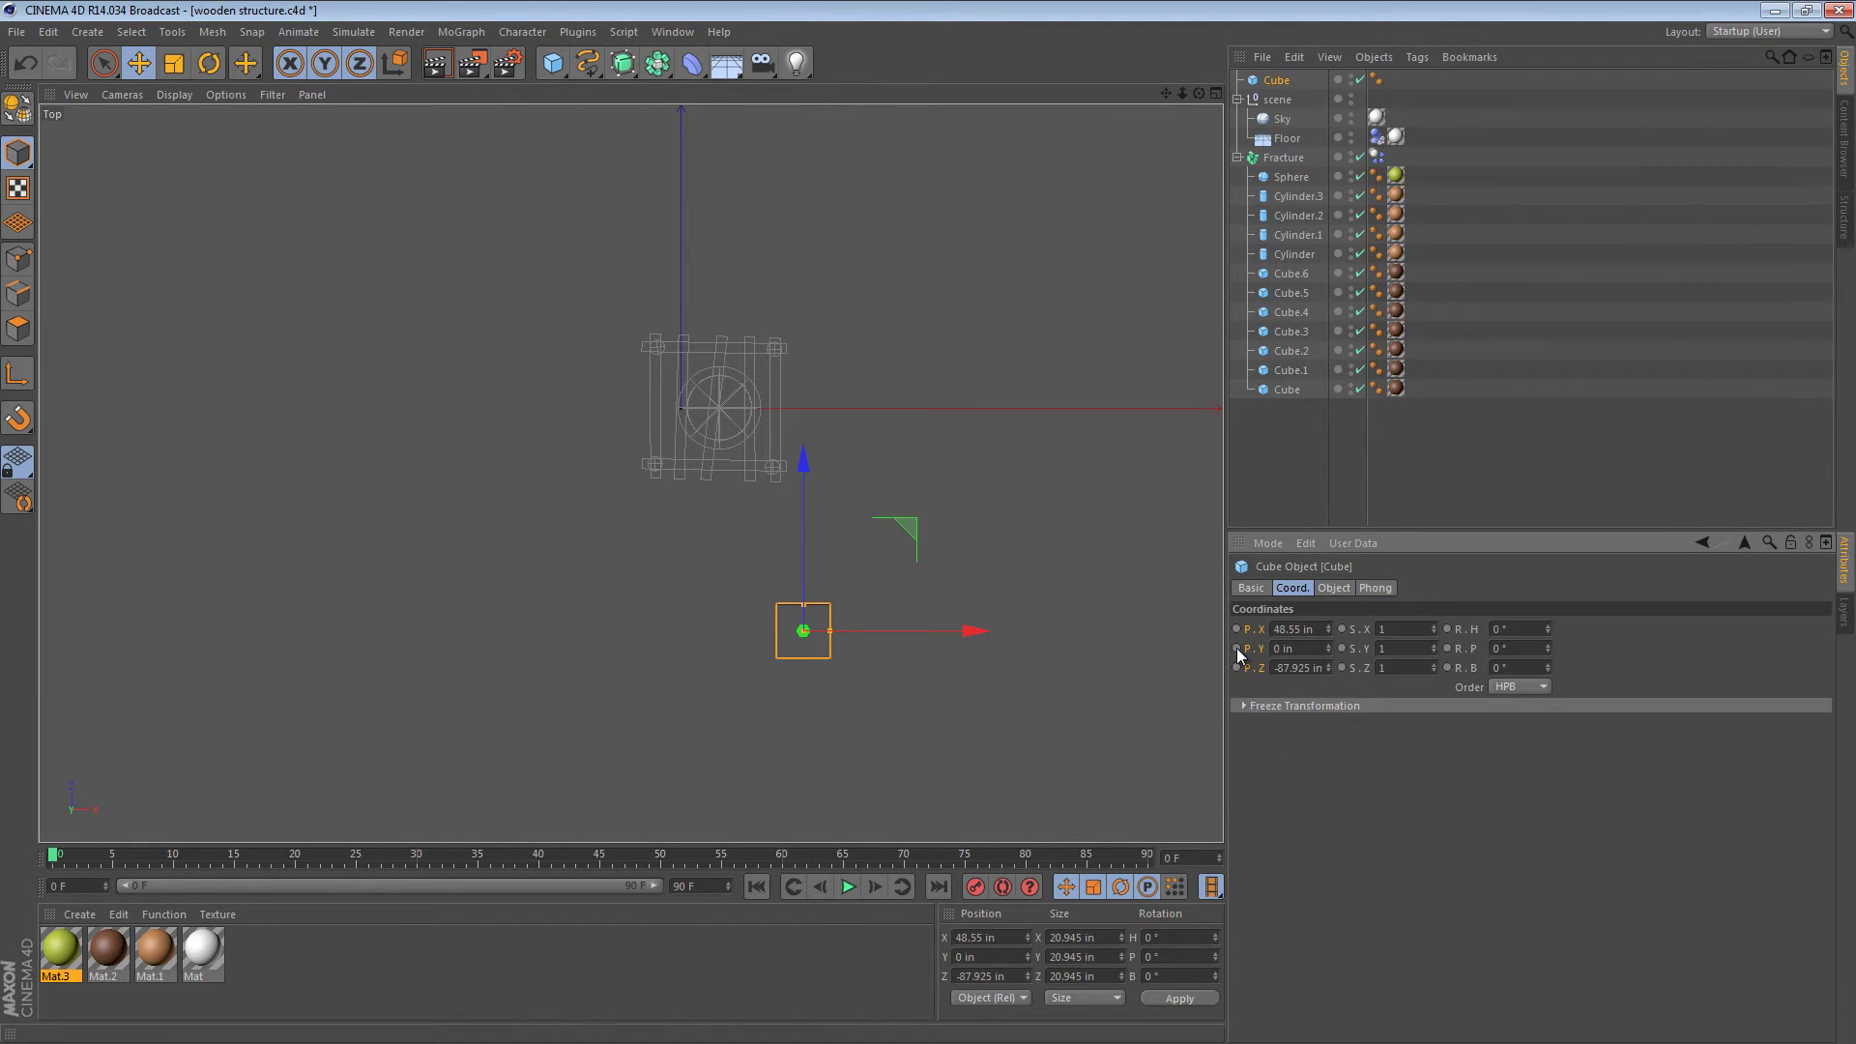
drag(70, 857, 103, 855)
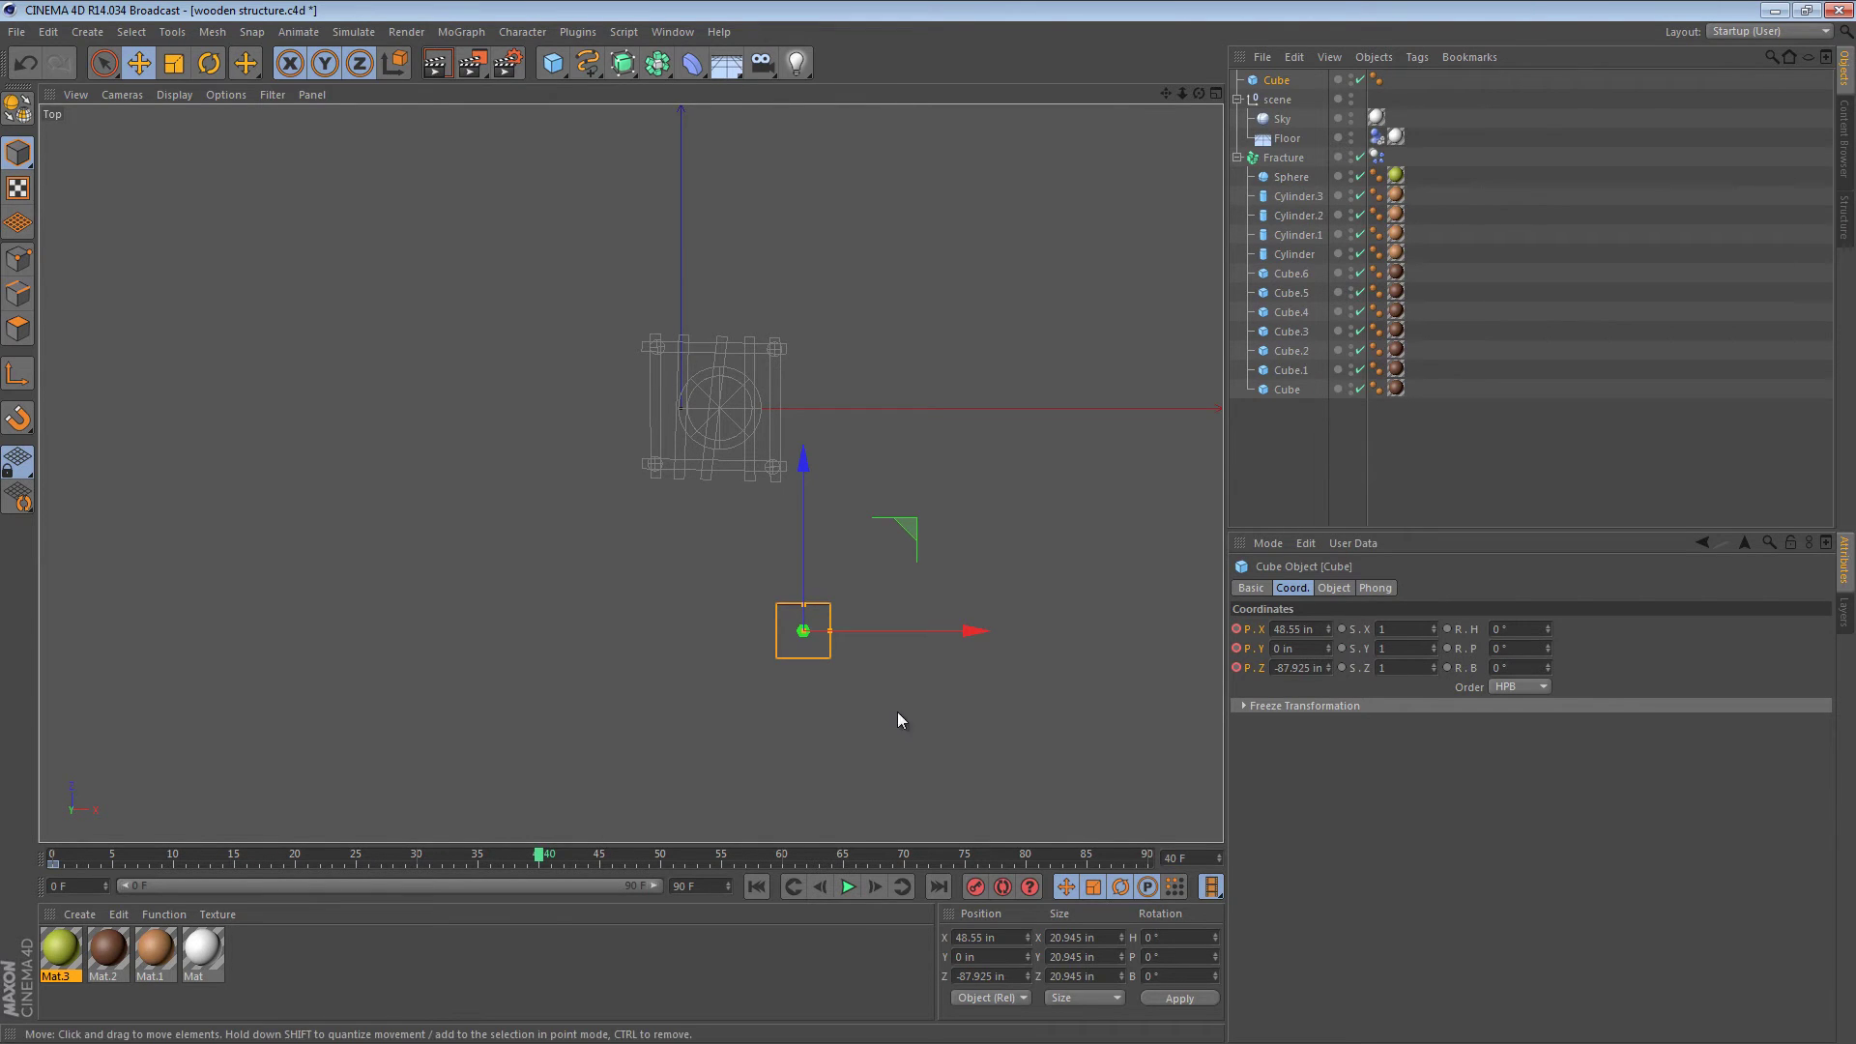
drag(897, 720, 611, 386)
key(F9)
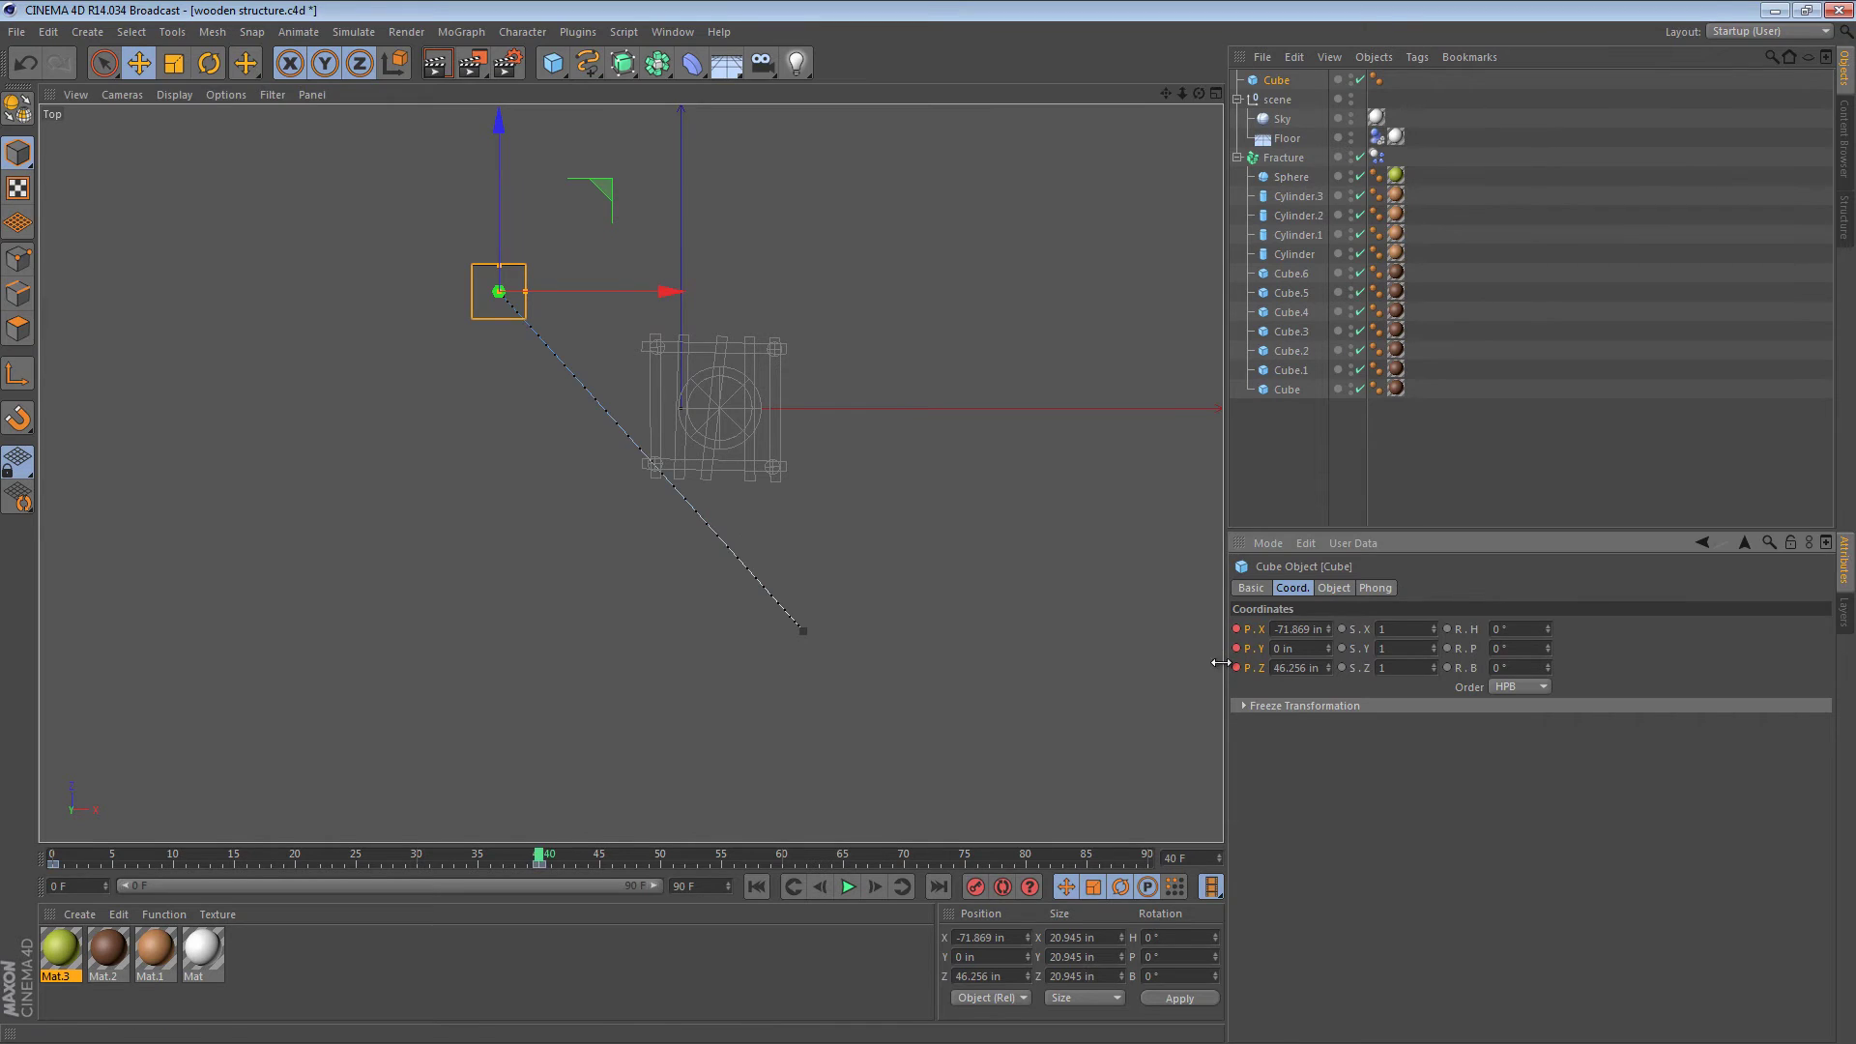
click(764, 892)
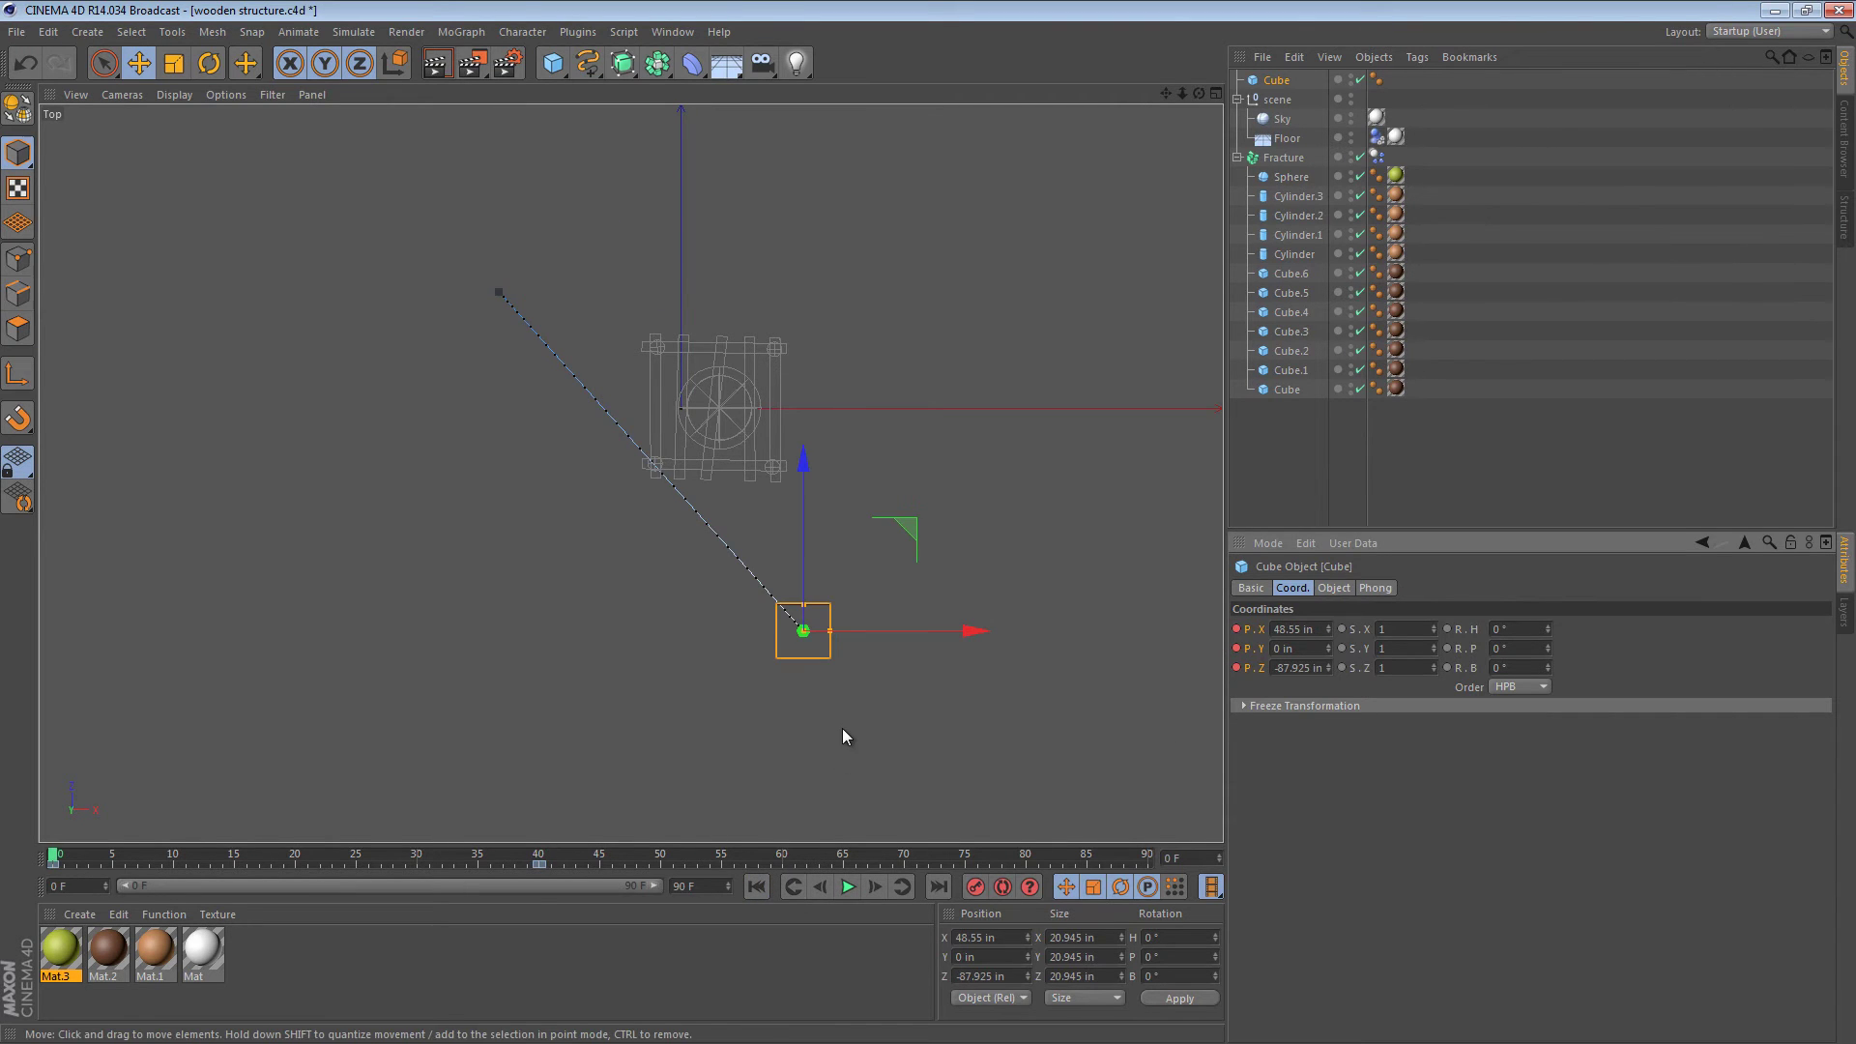
Step: Back in Perspective view, give the cube a Collider Body tag
key(F1)
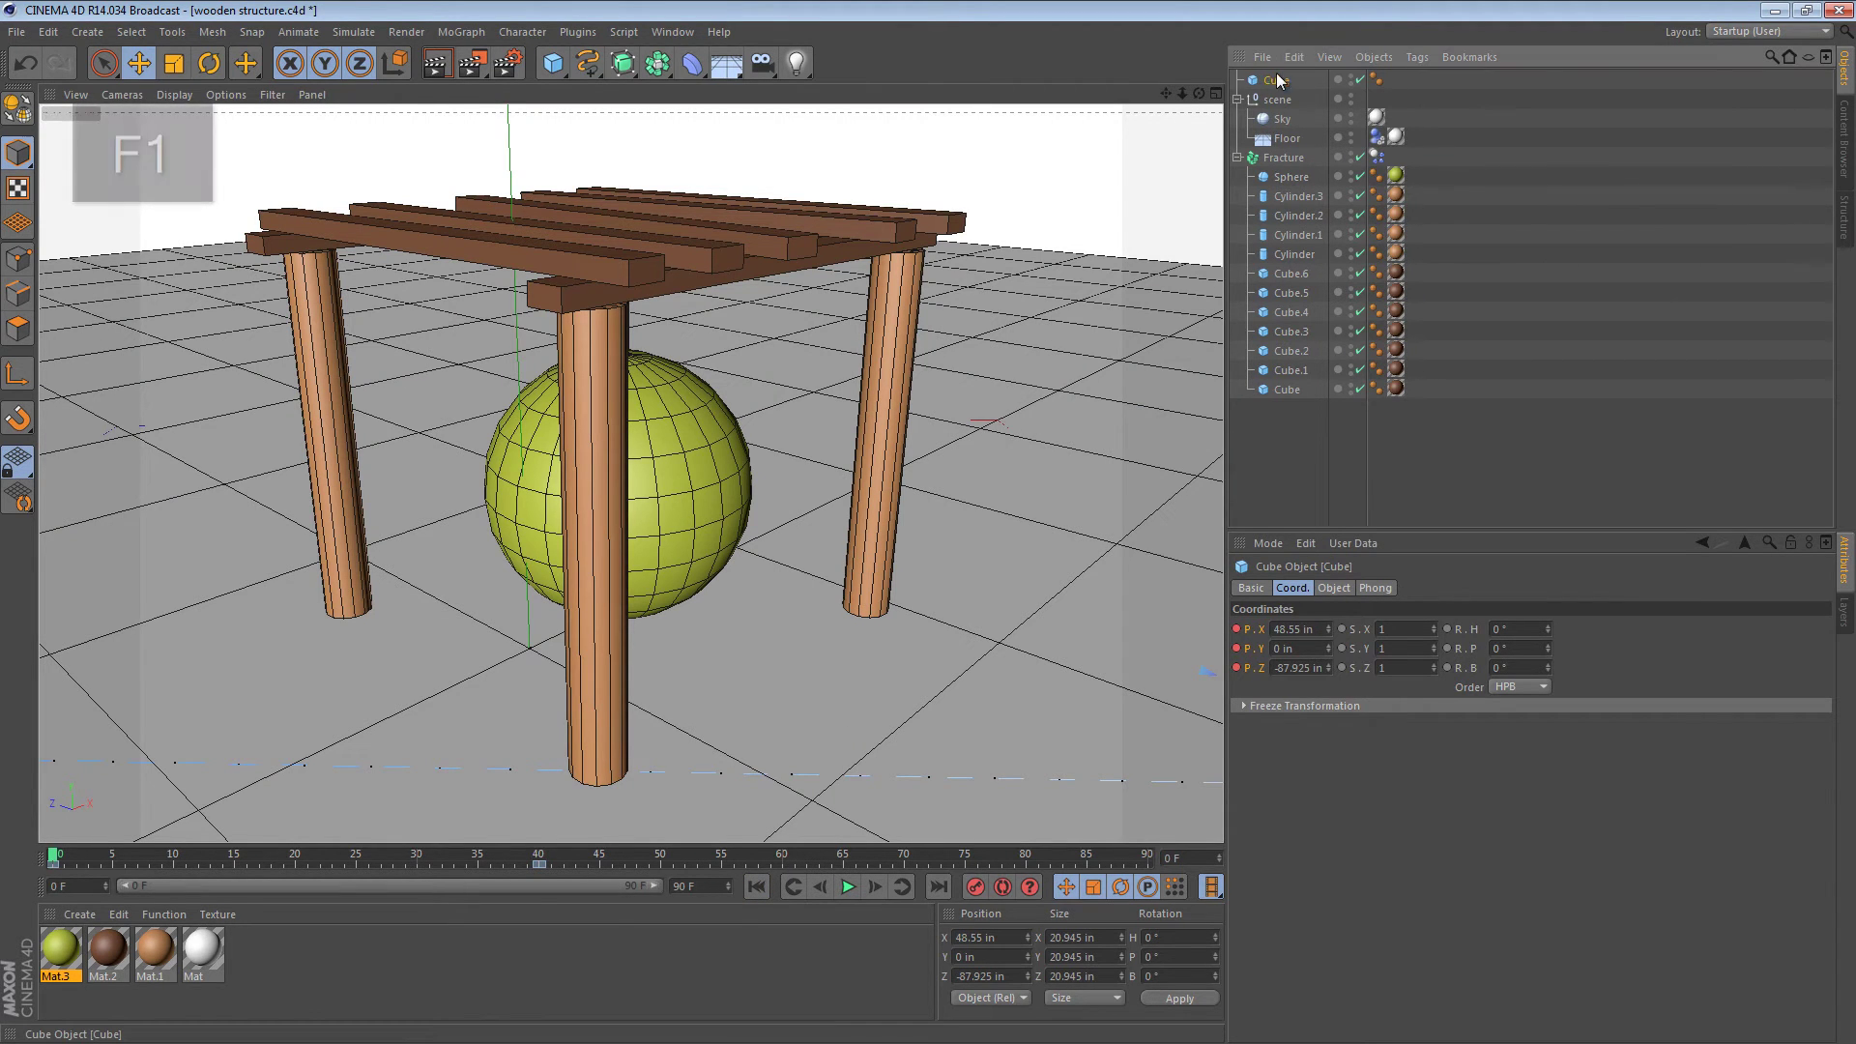
right_click(1285, 87)
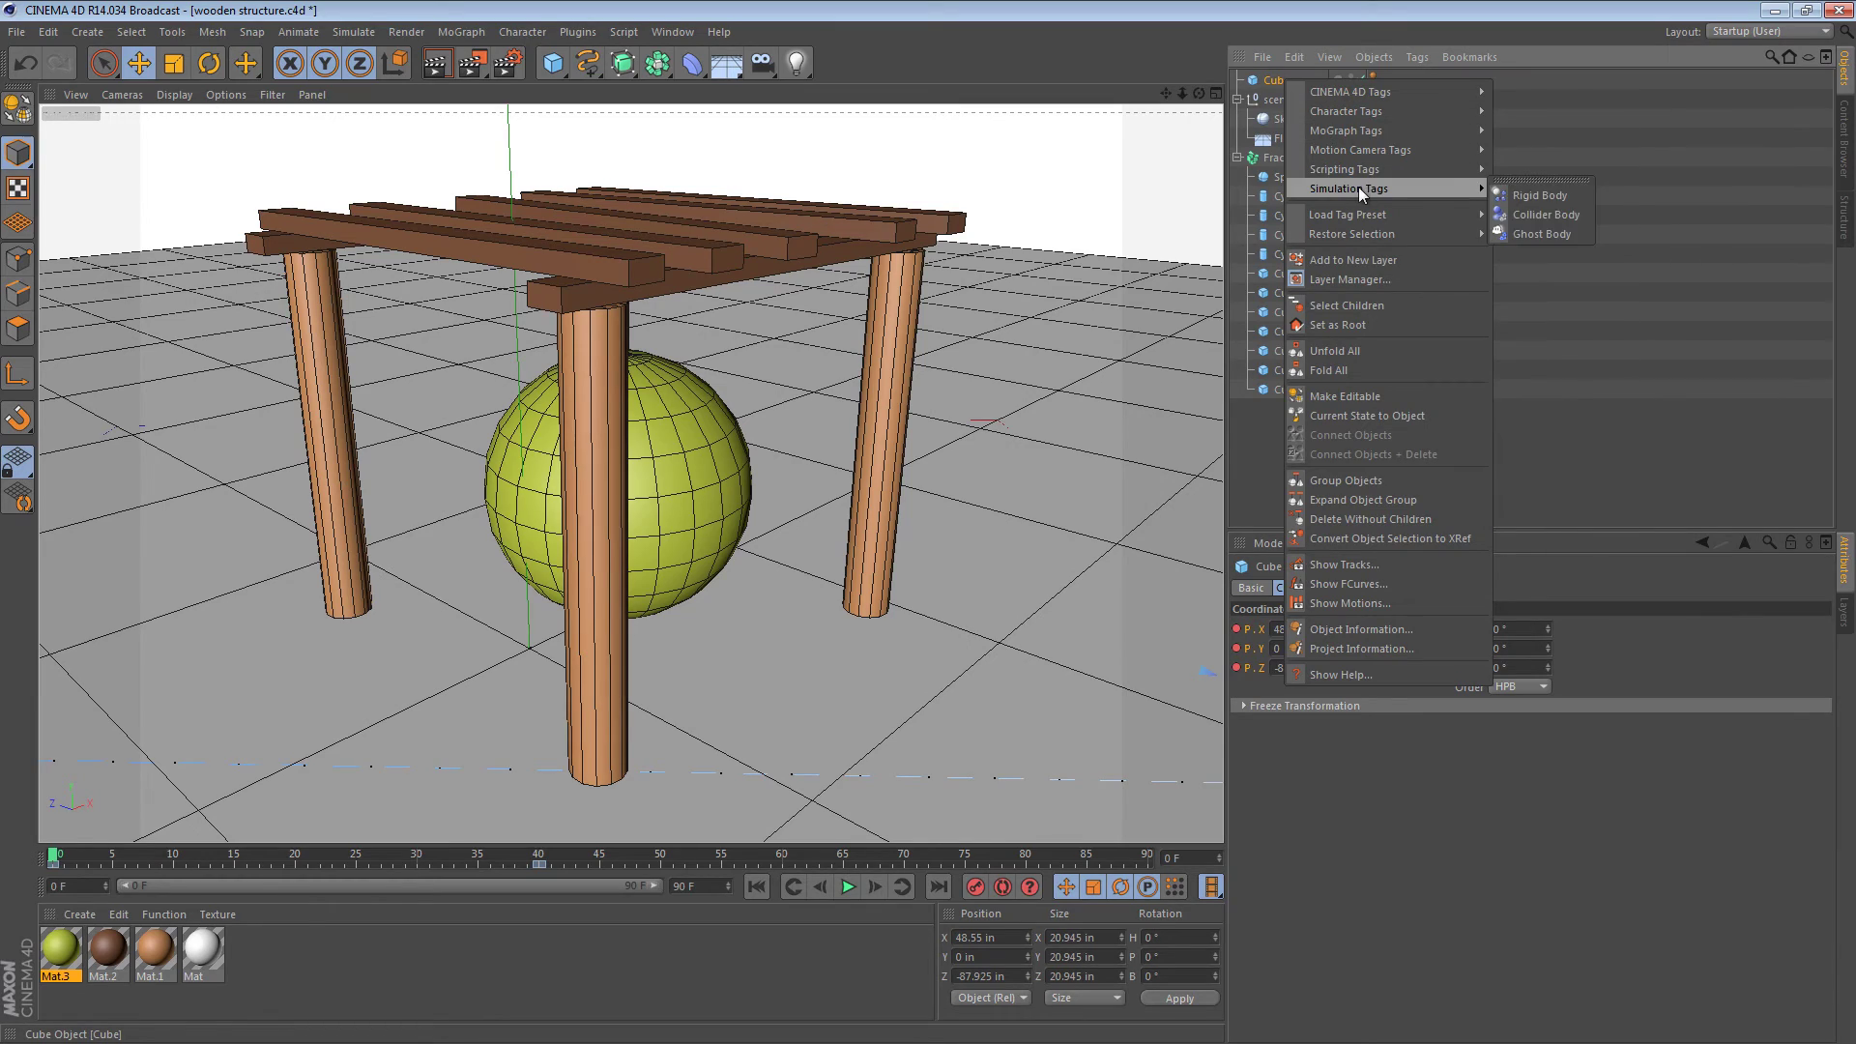
click(1533, 214)
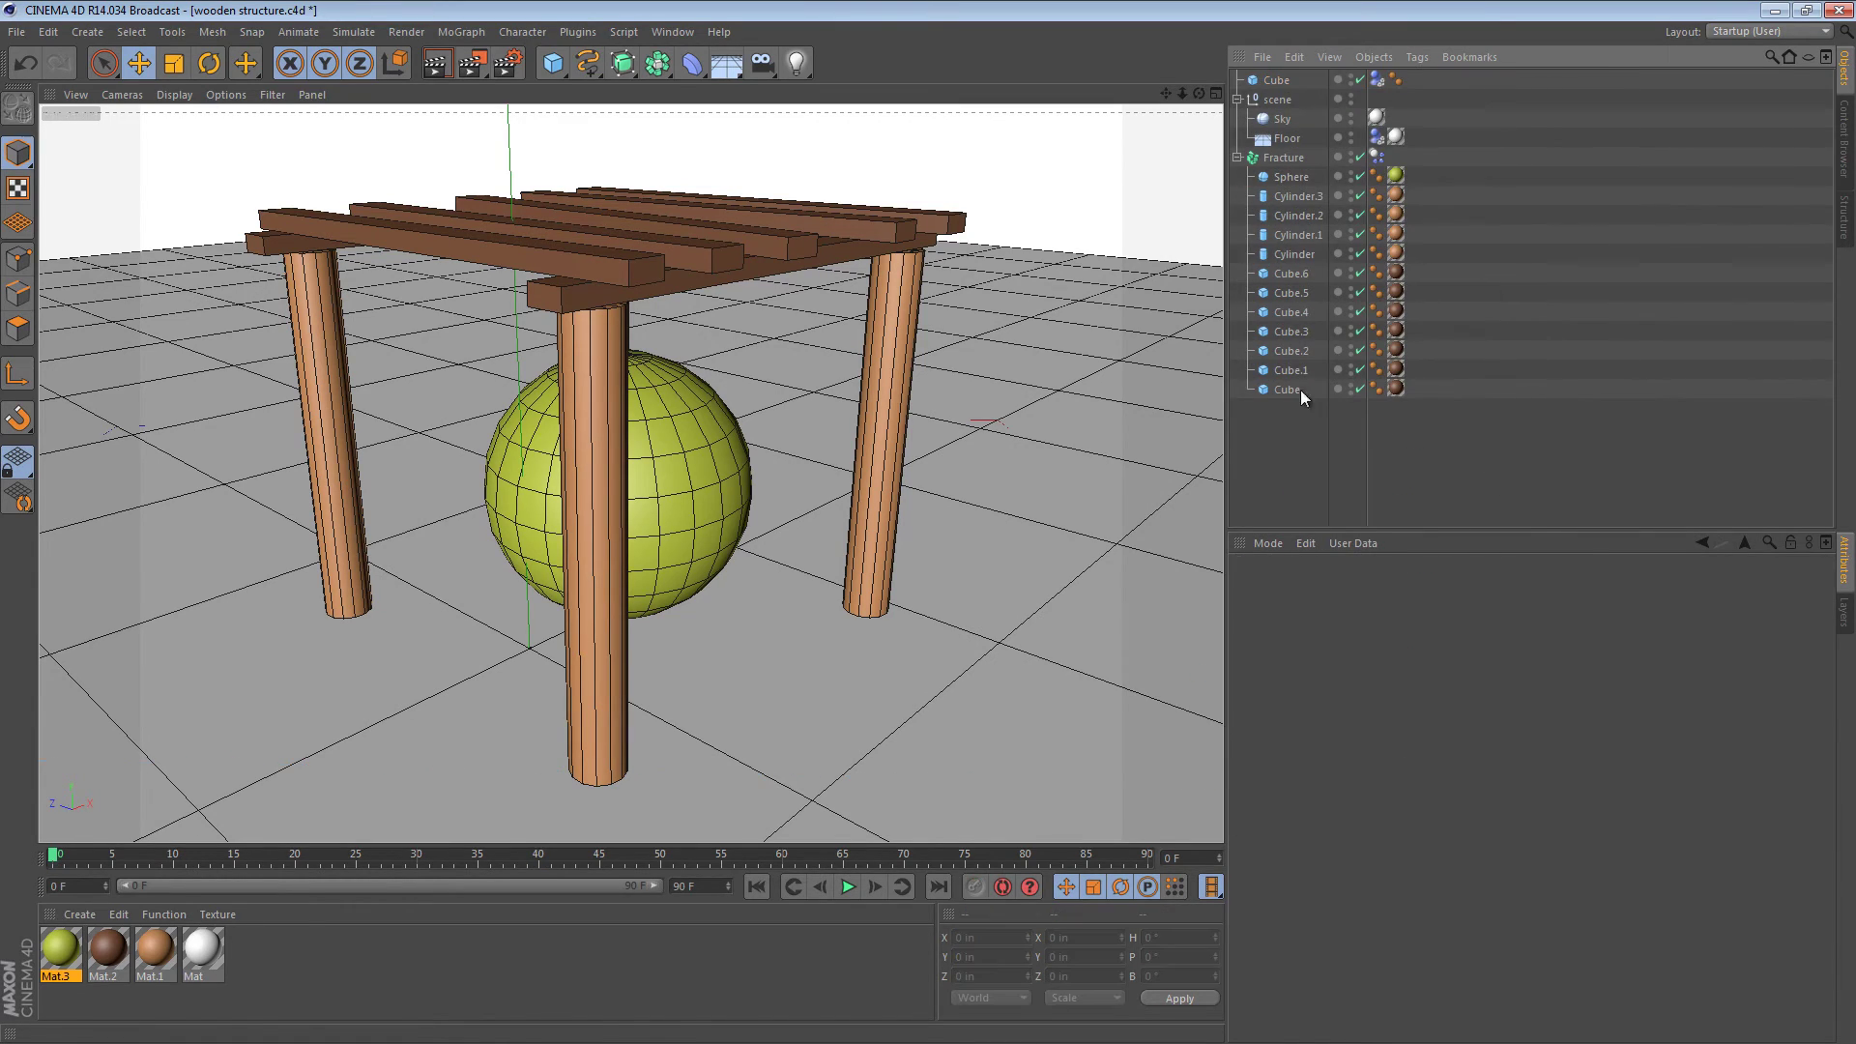
scroll(894, 445, down, 5)
scroll(521, 472, up, 2)
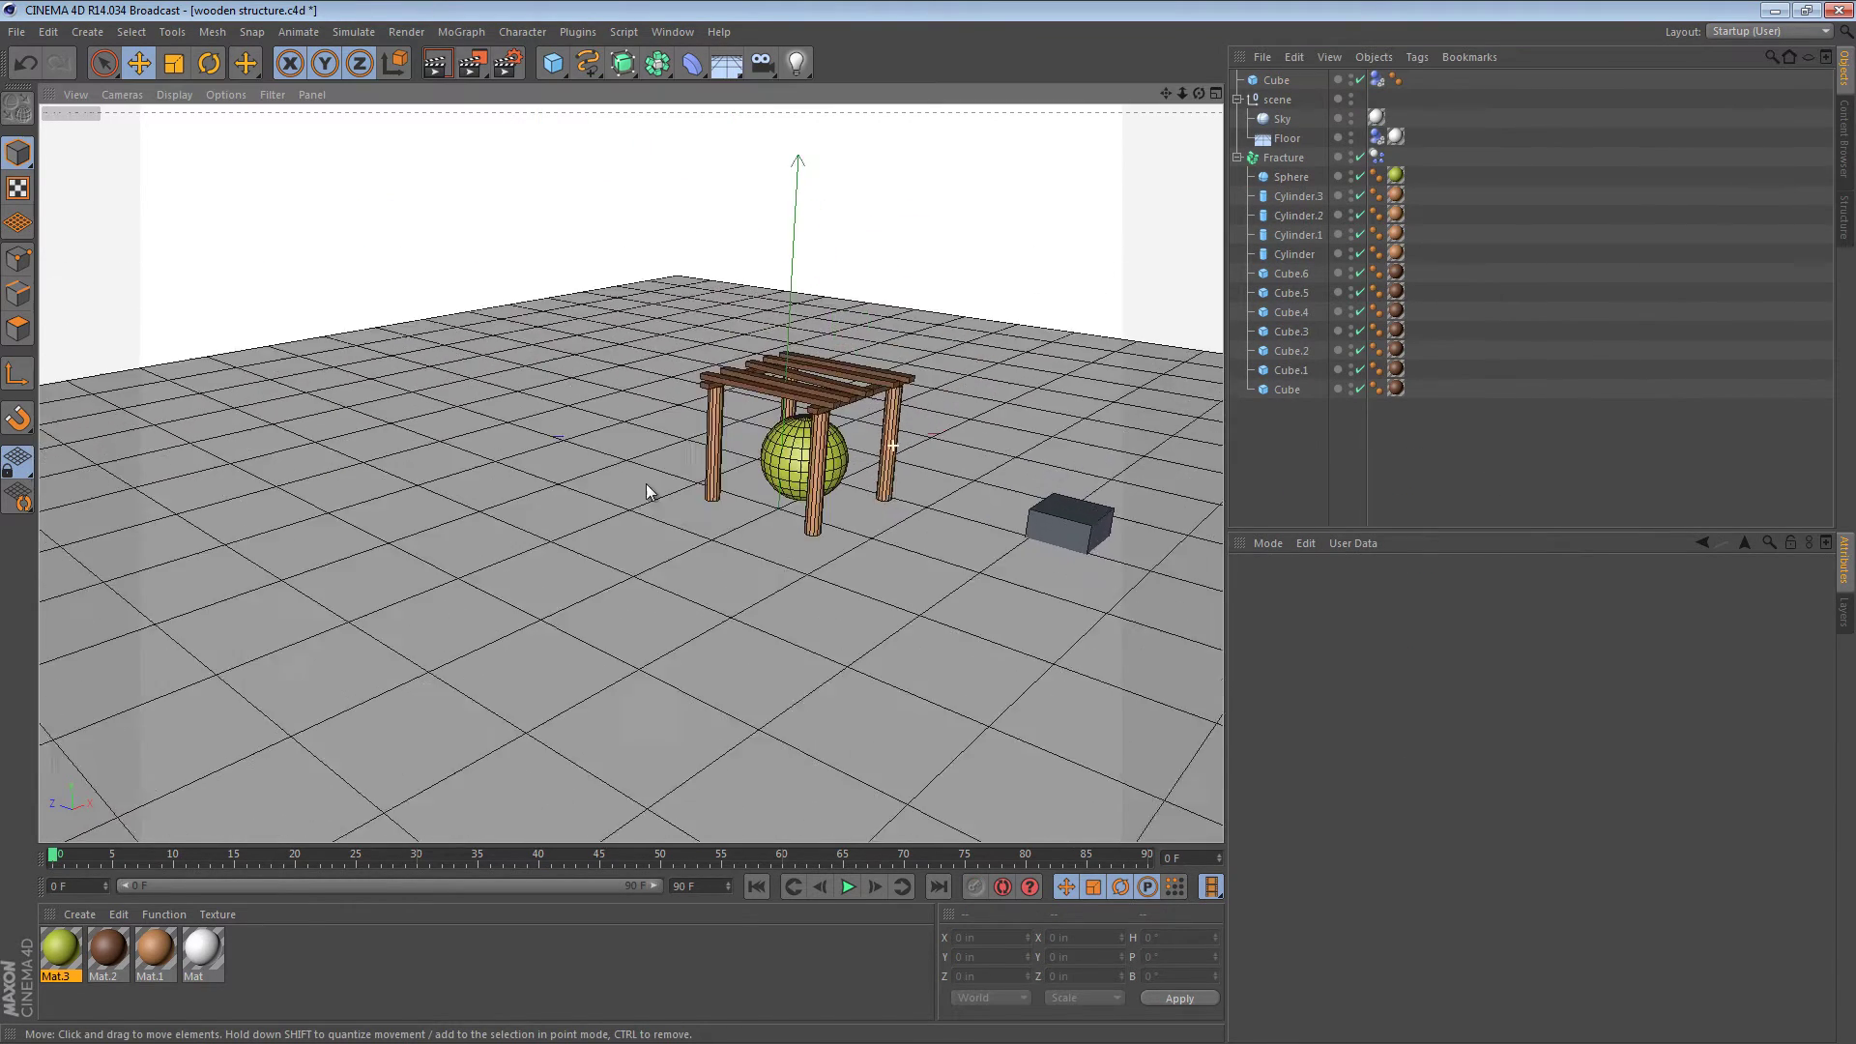
scroll(714, 485, up, 2)
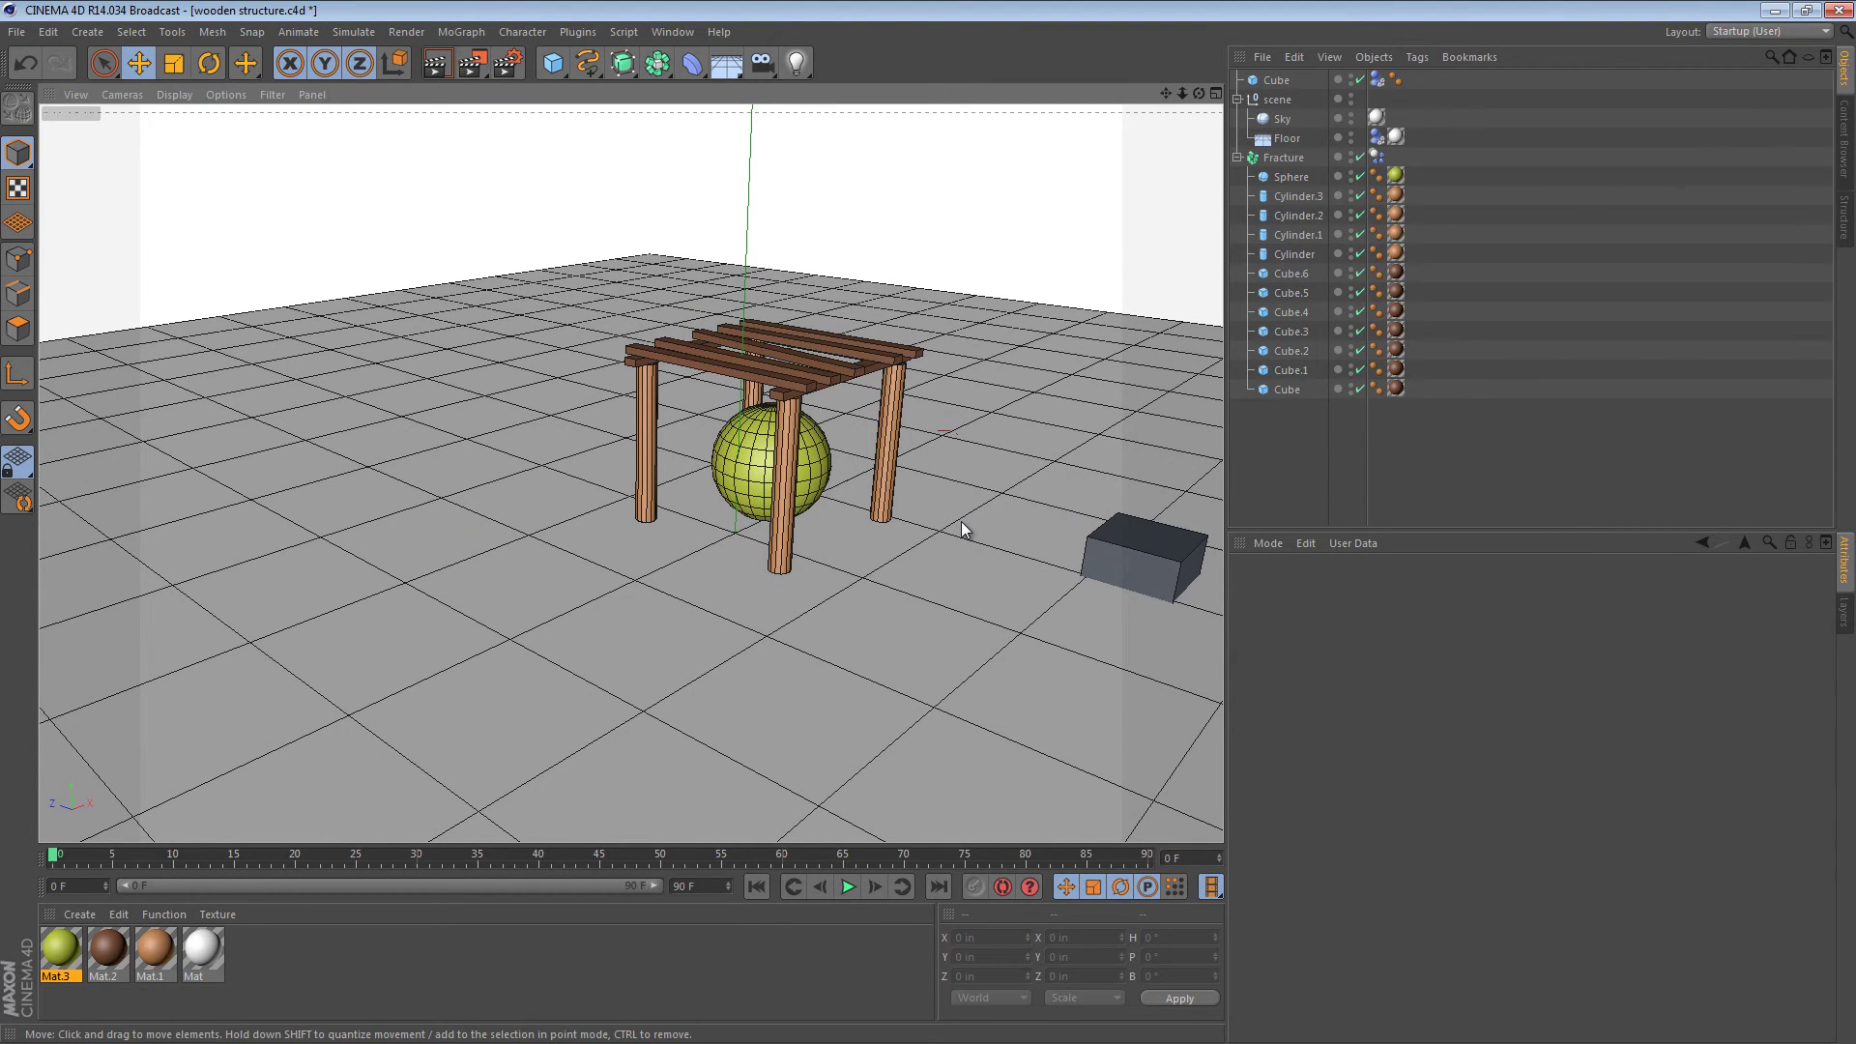
Step: Frame the pergola and orbit around it while the collapse simulation plays
alt+middle_drag(820, 442, 718, 469)
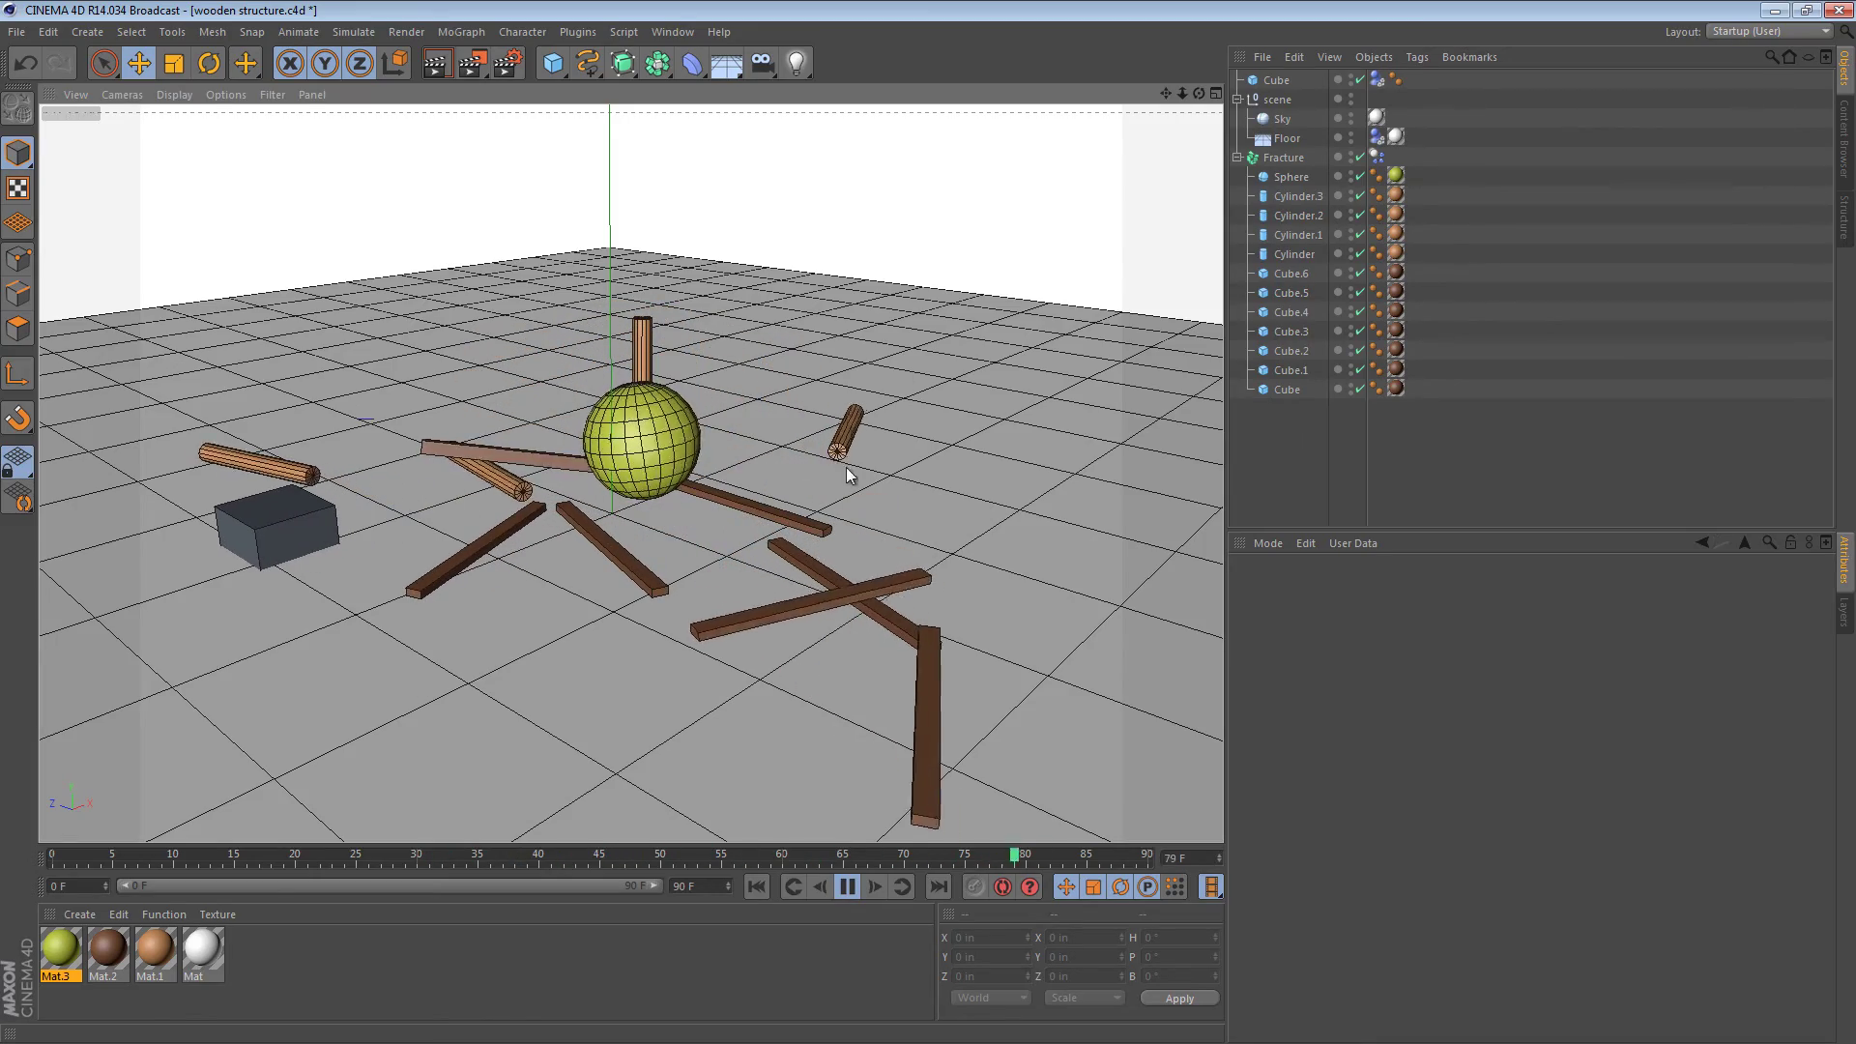
alt+drag(846, 467, 697, 402)
scroll(787, 411, up, 3)
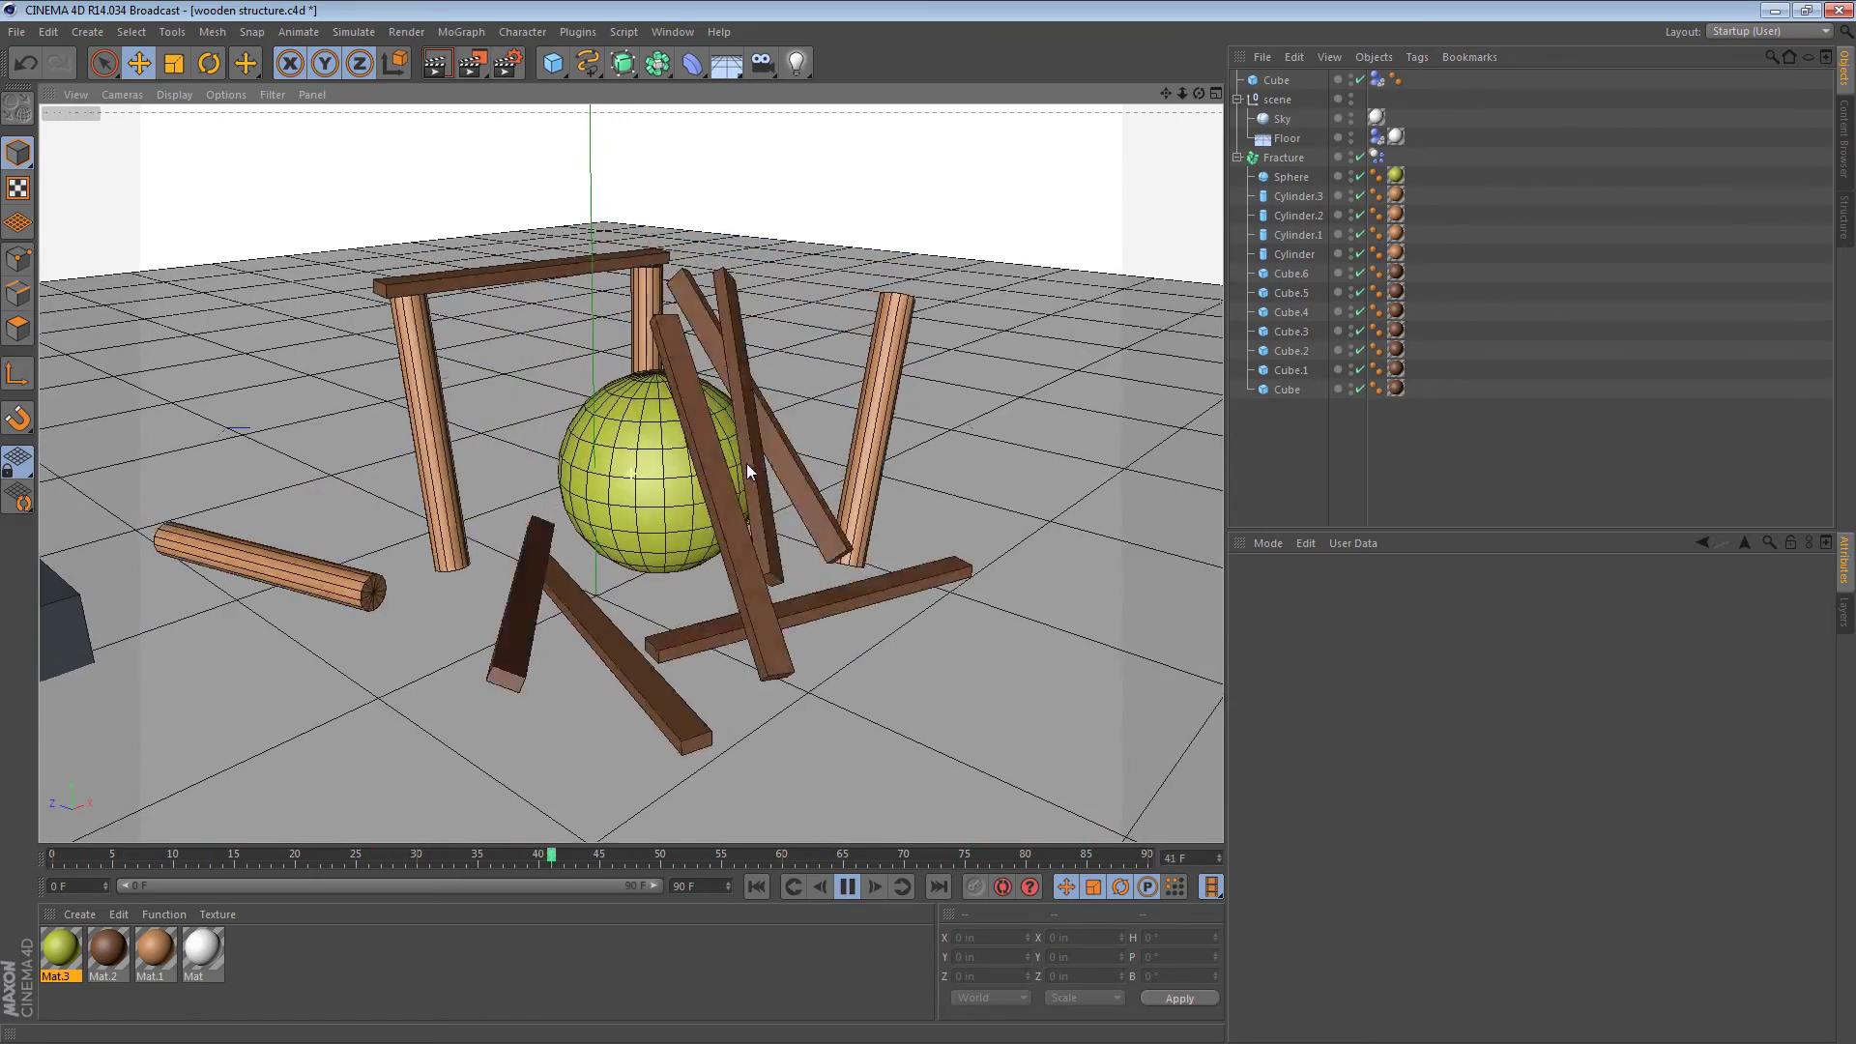
alt+middle_drag(746, 462, 716, 455)
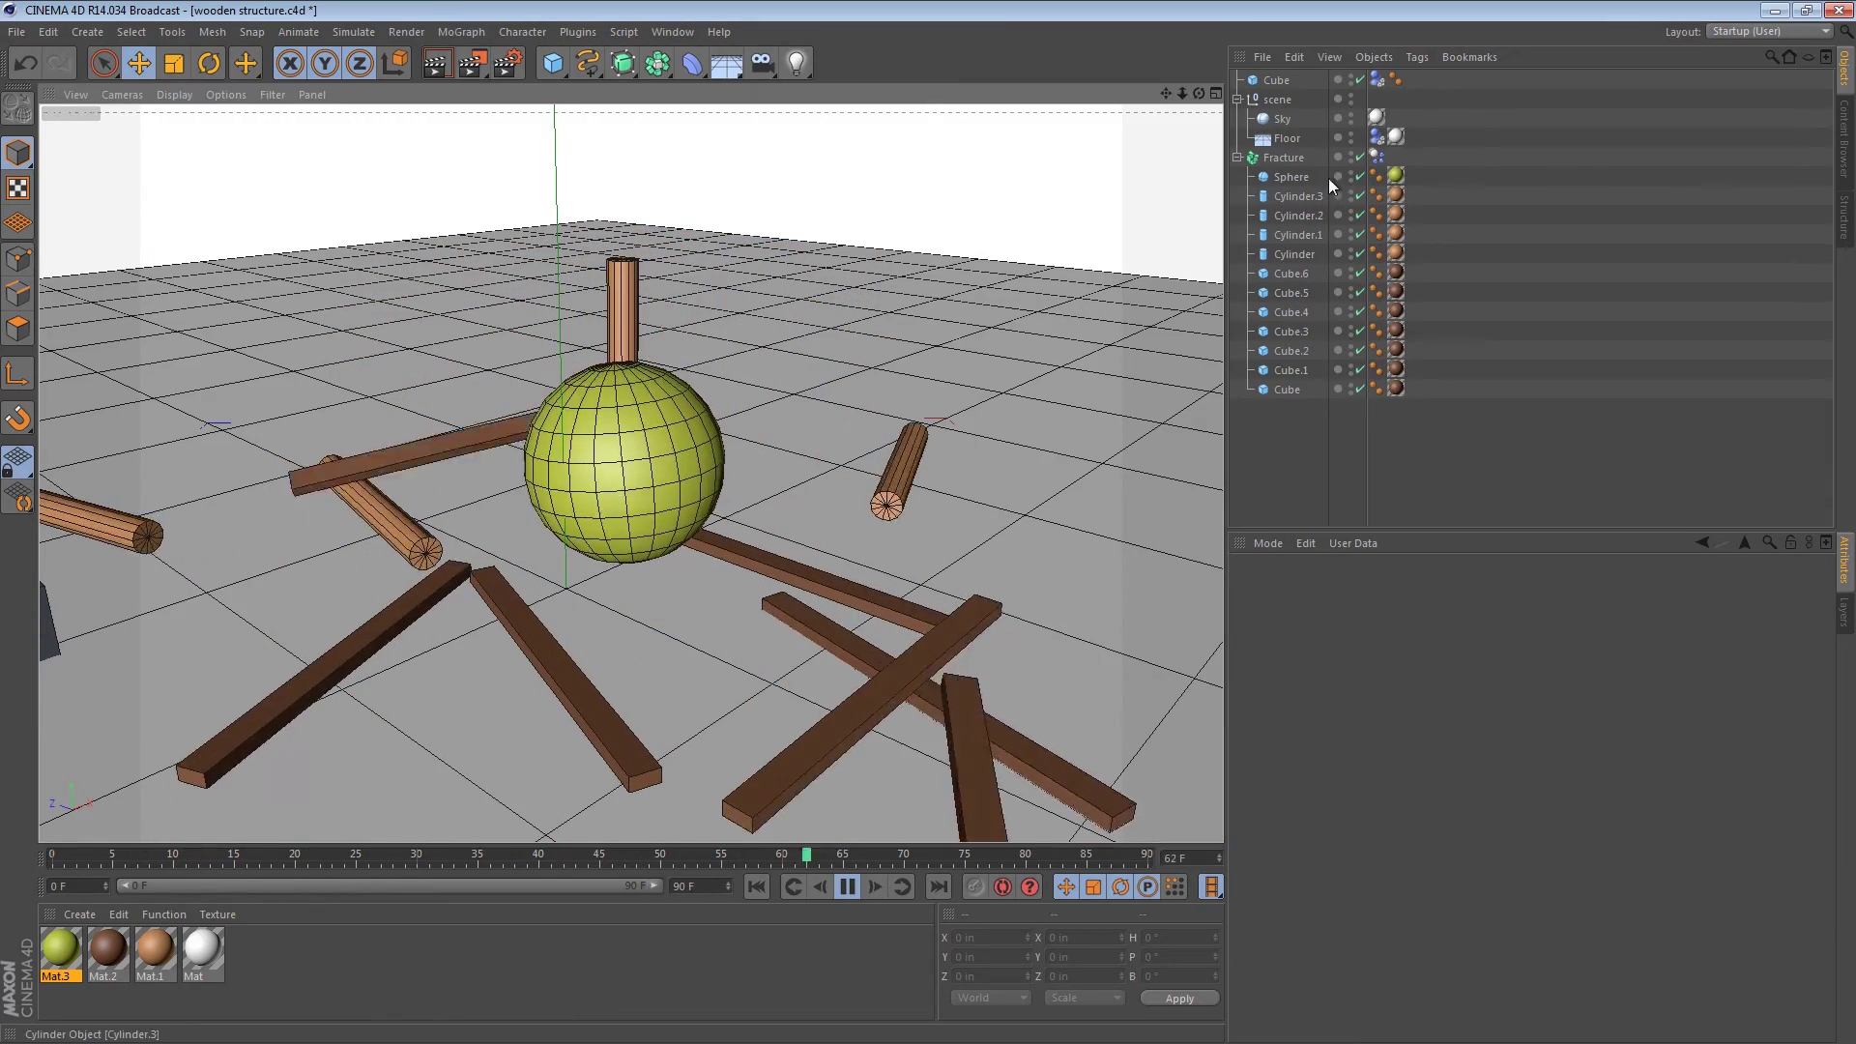
Step: Select the Cube and Floor simulation tags together and set their Friction to 85%
click(1375, 78)
ctrl+click(1375, 137)
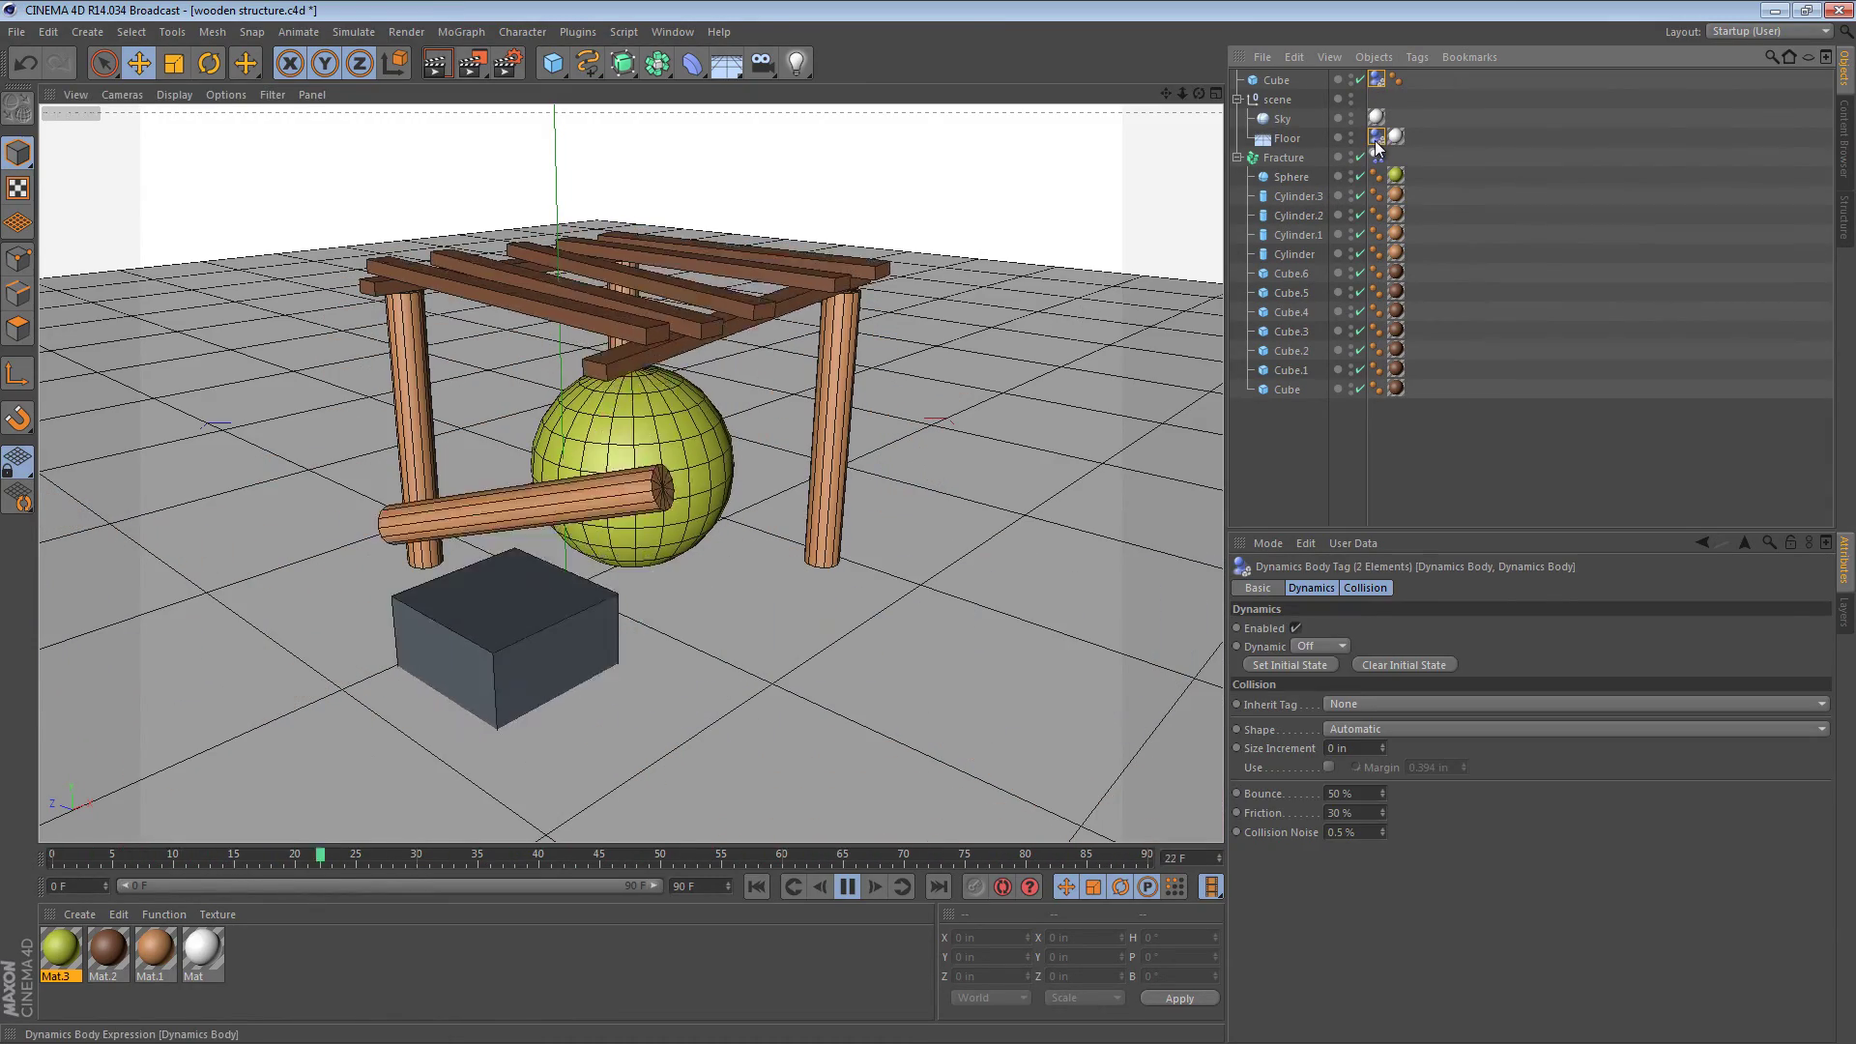
double_click(1354, 813)
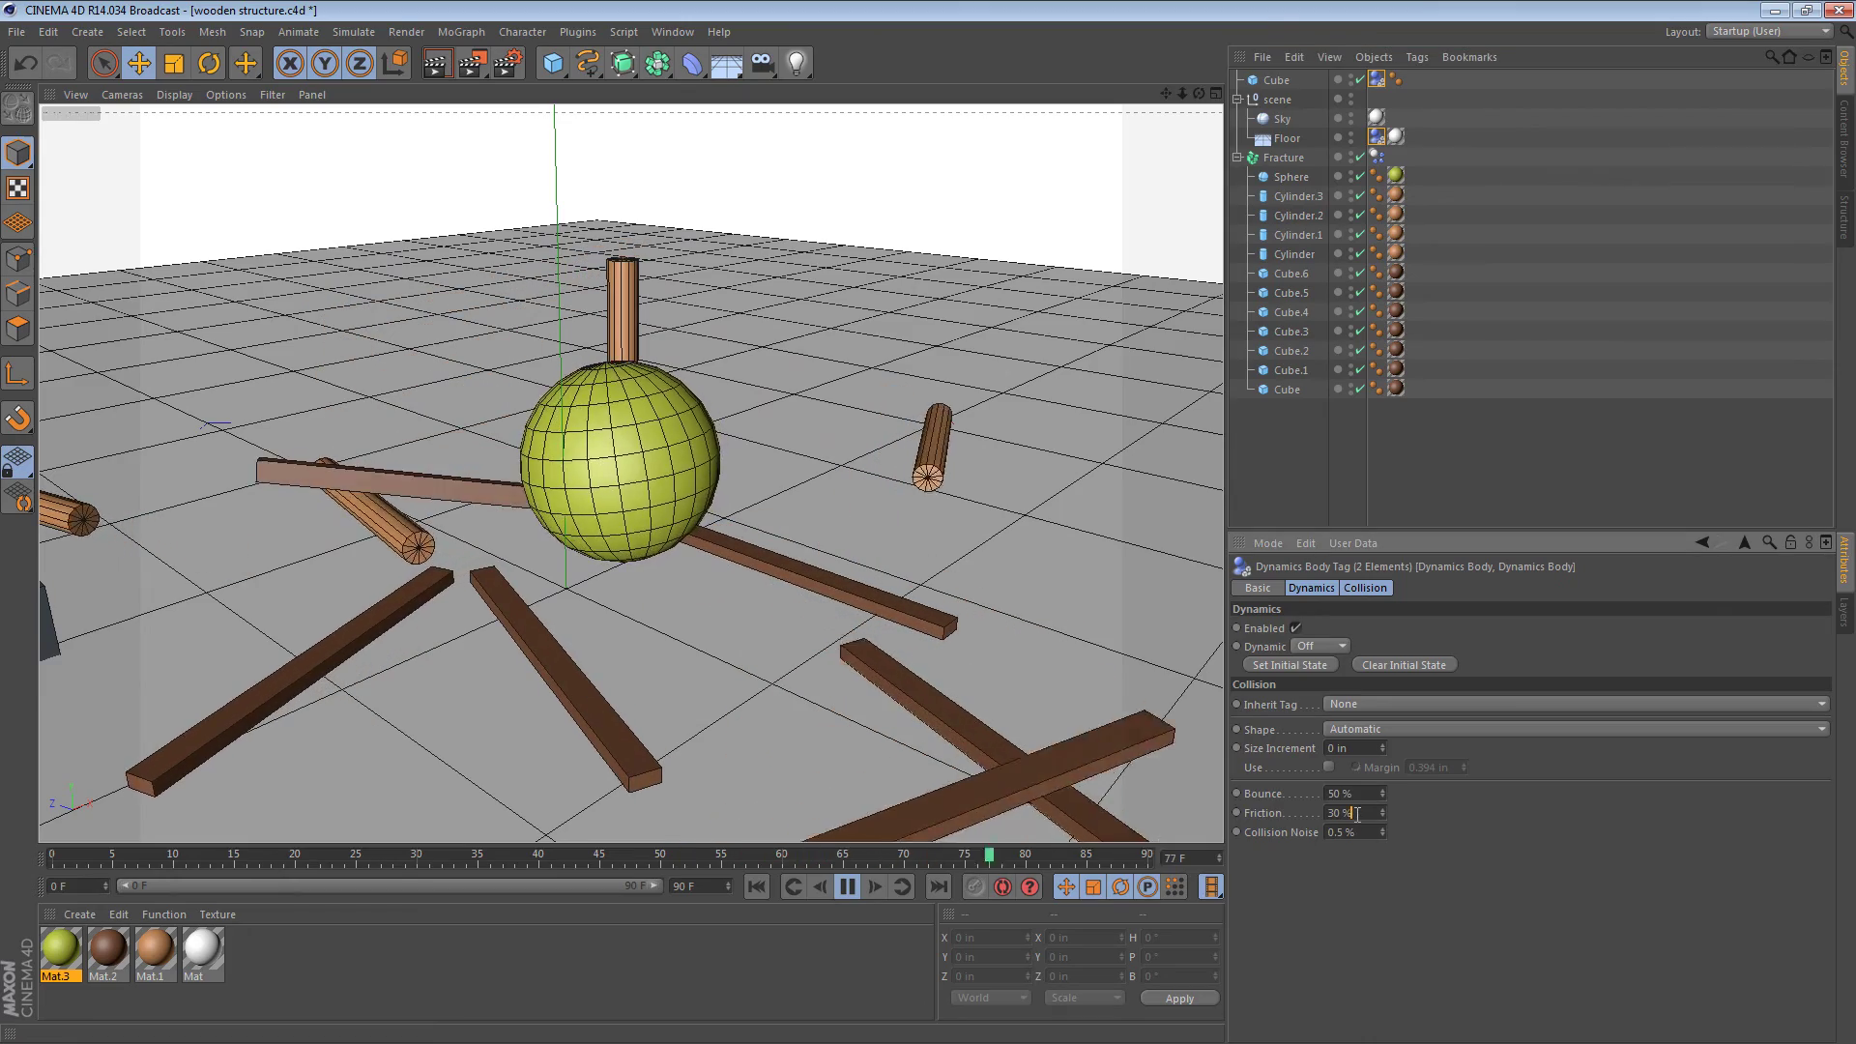
text(085)
key(Return)
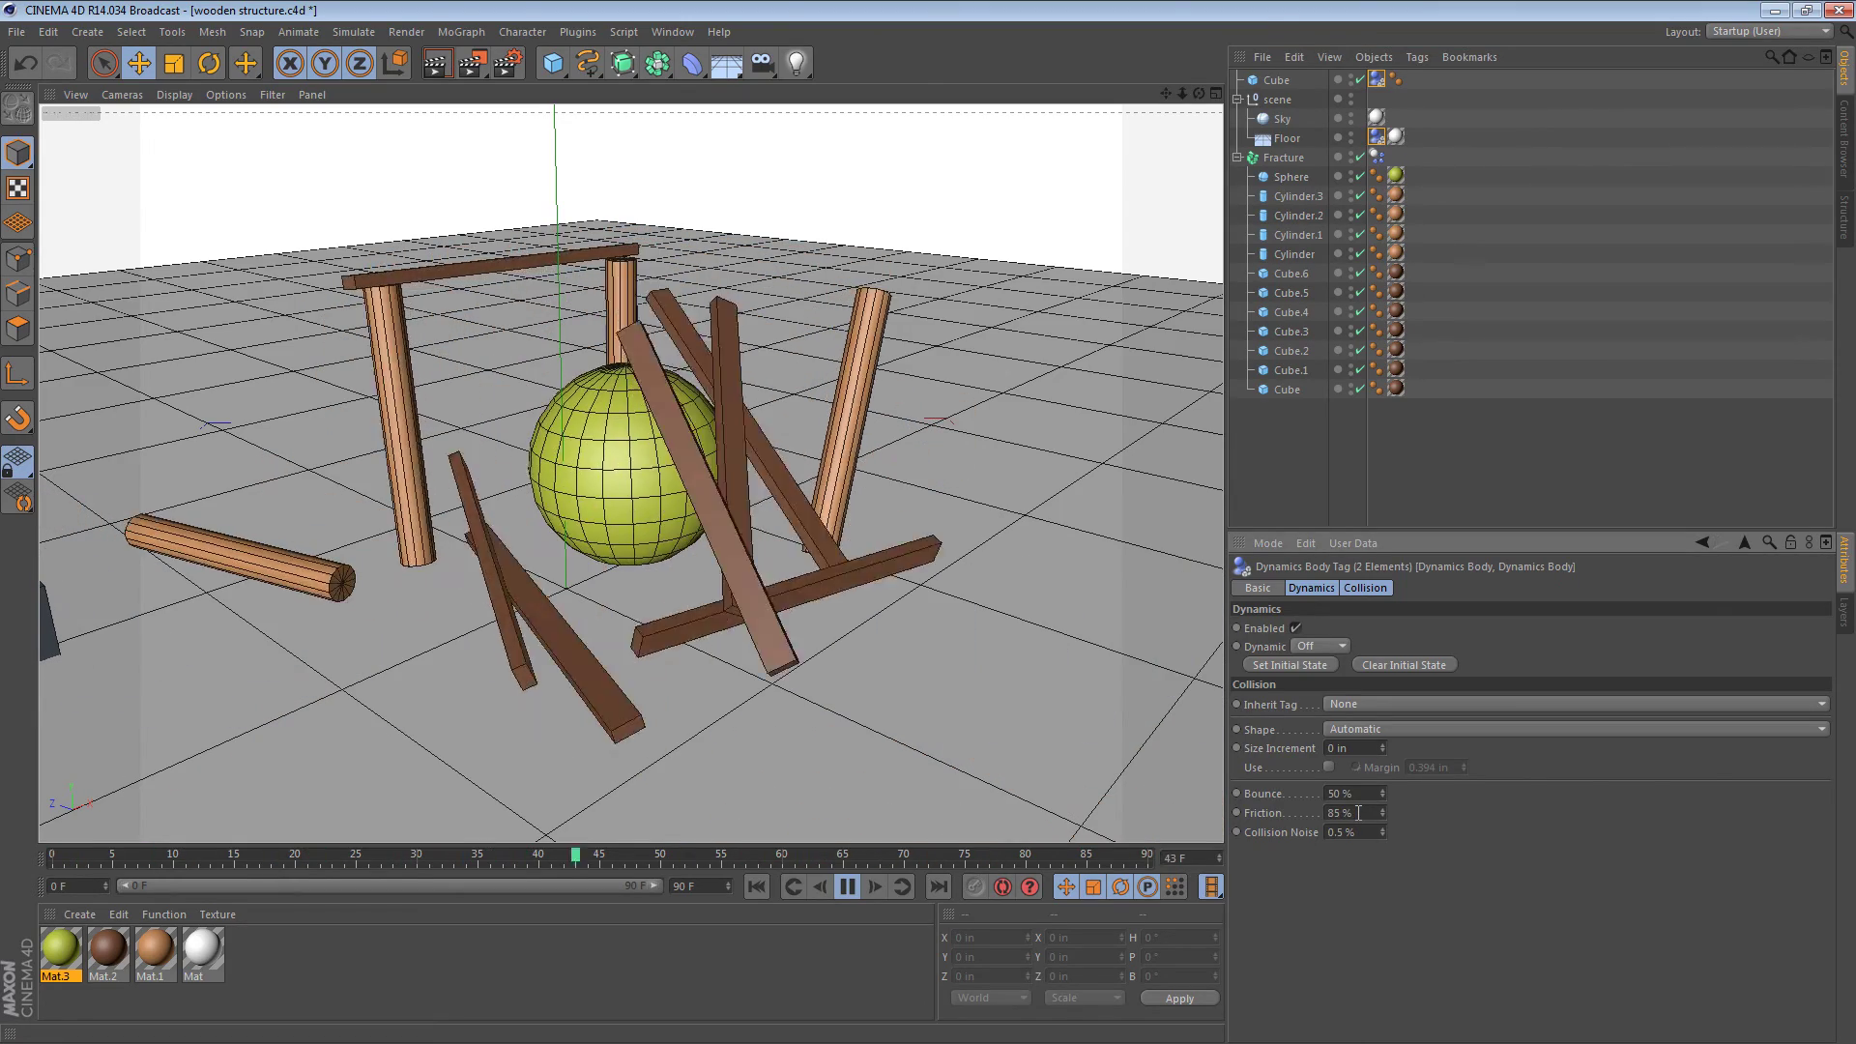